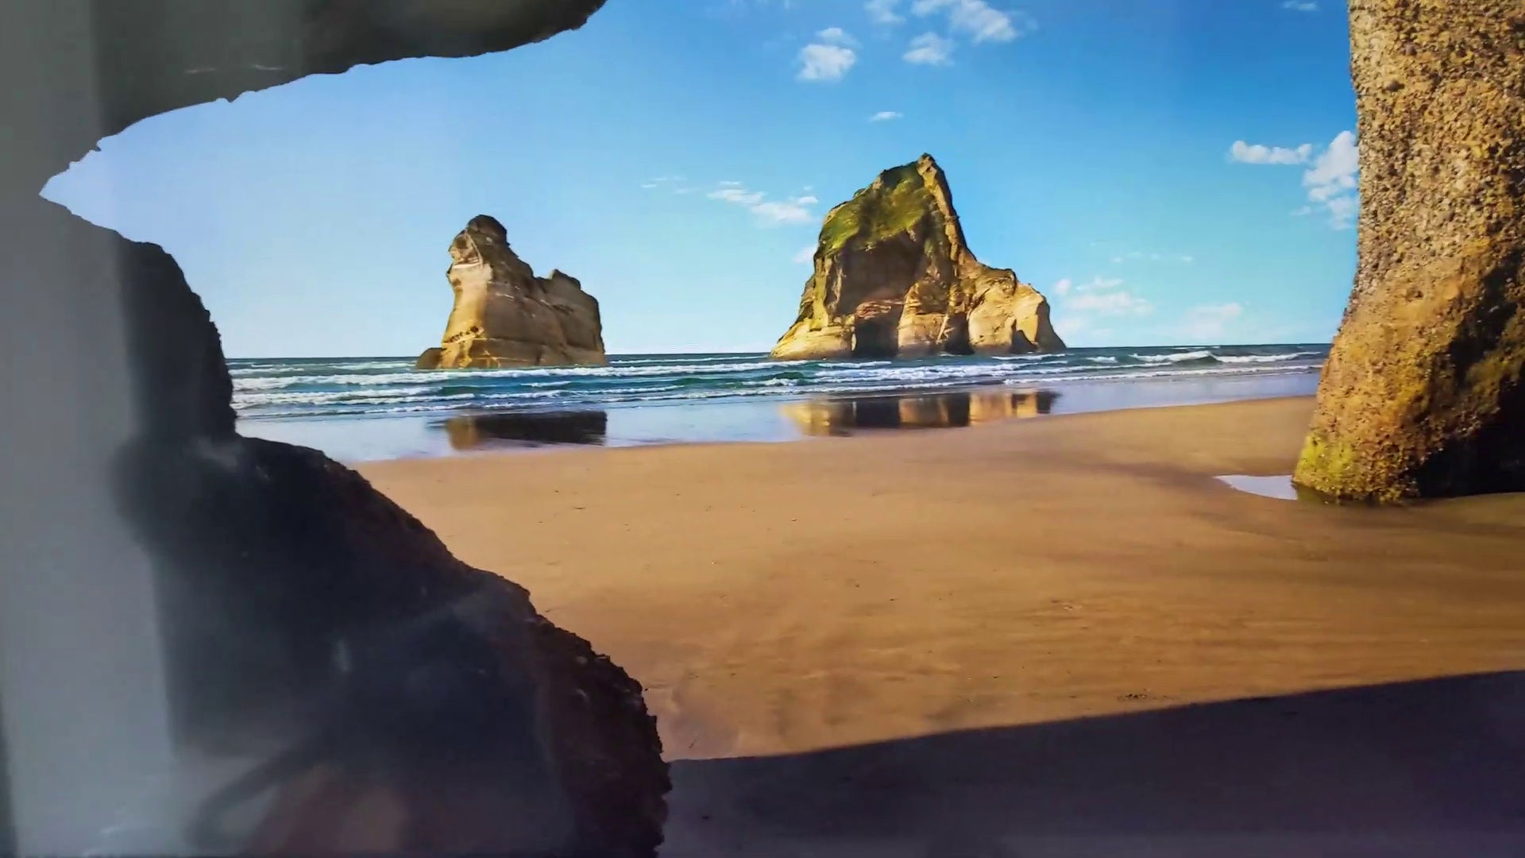
# Step: Dismiss the Windows lock screen to reach the sign-in prompt
pyautogui.press('space')
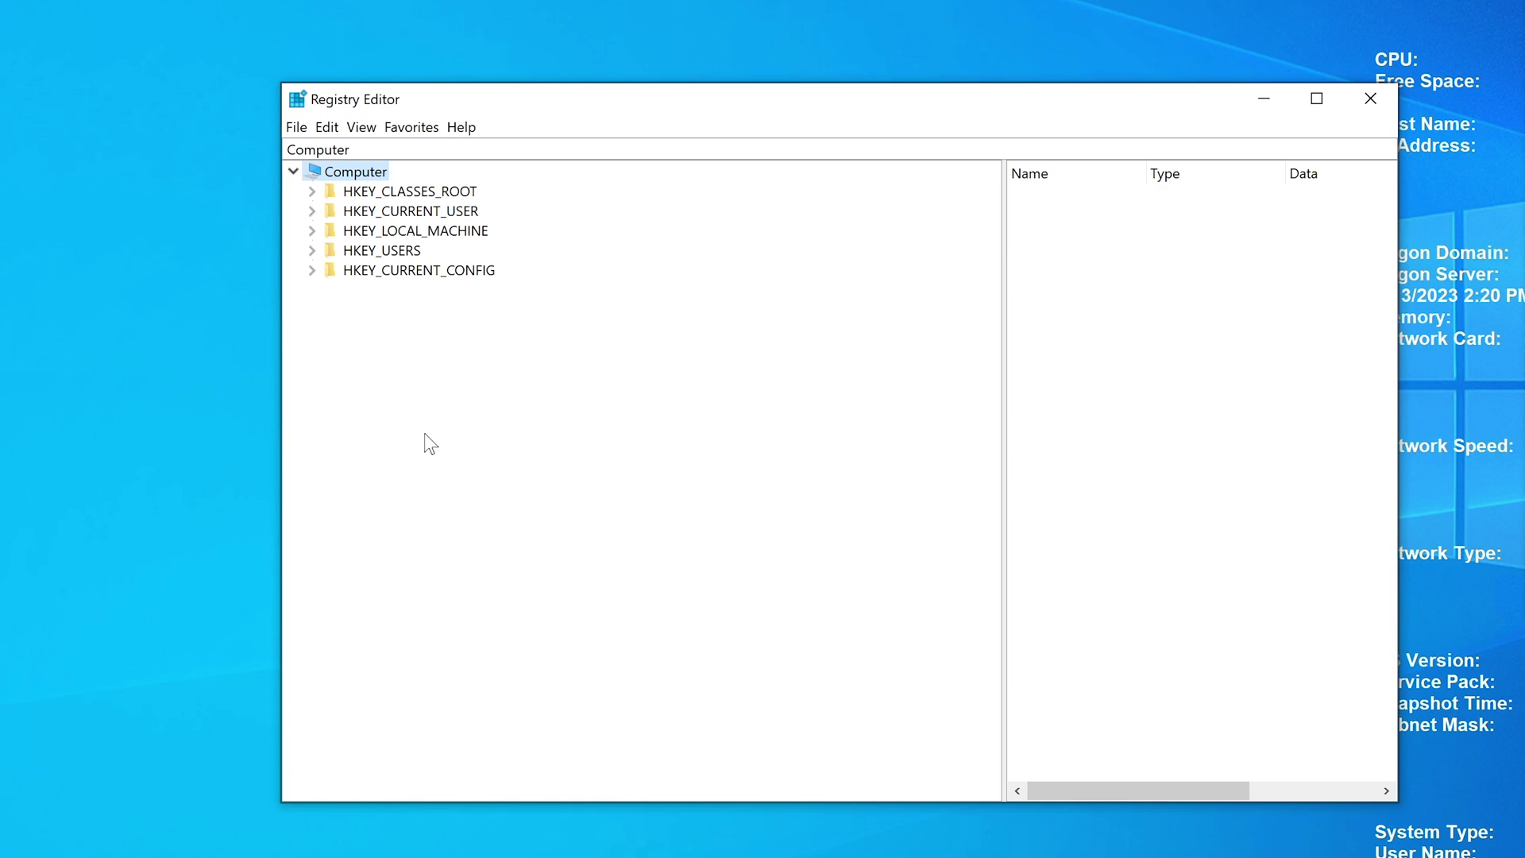
pyautogui.click(292, 128)
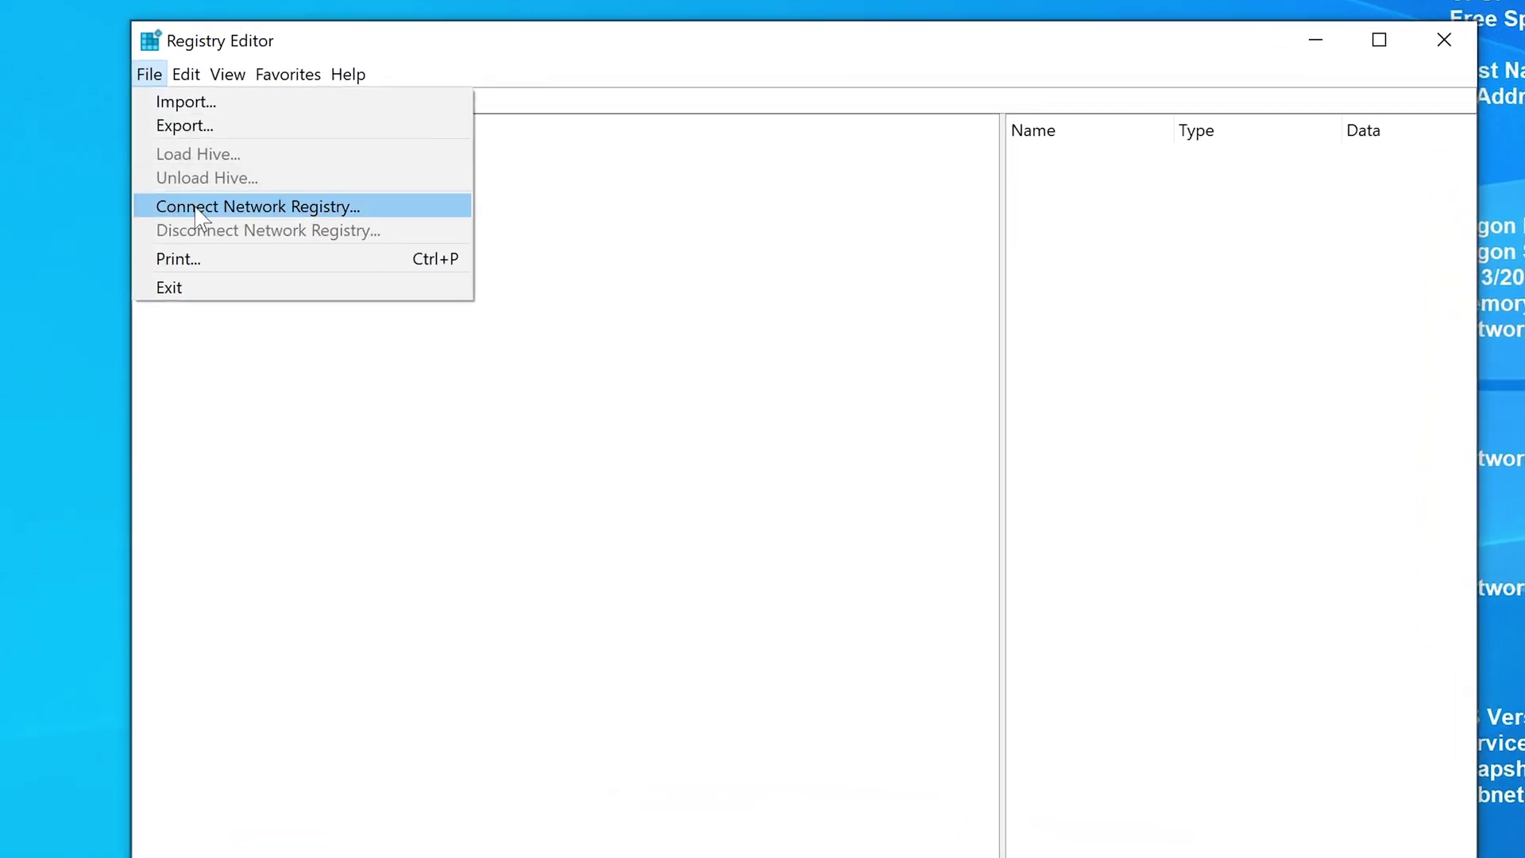
pyautogui.click(198, 208)
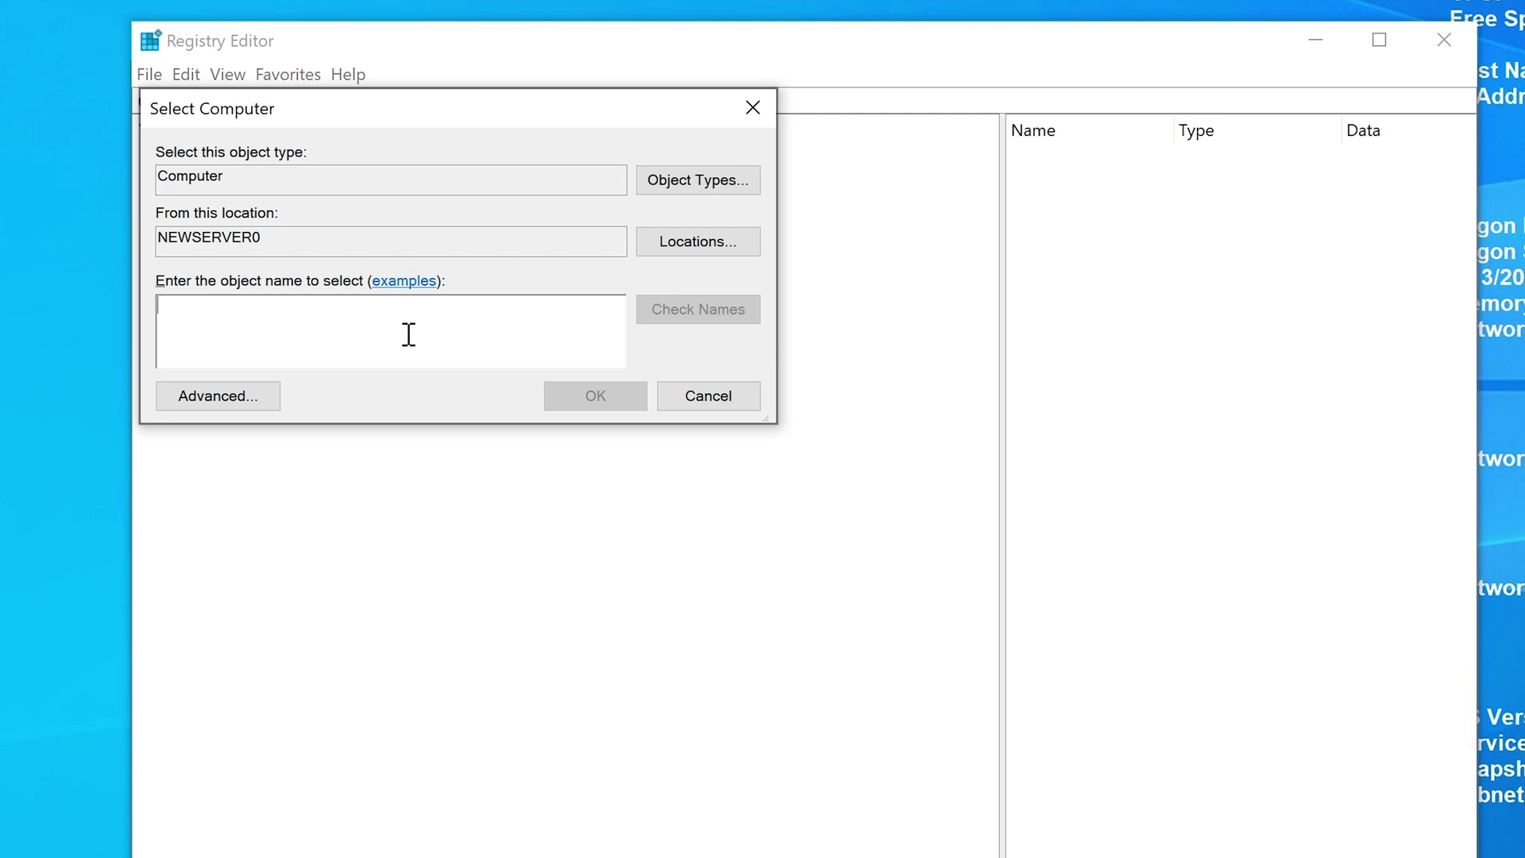
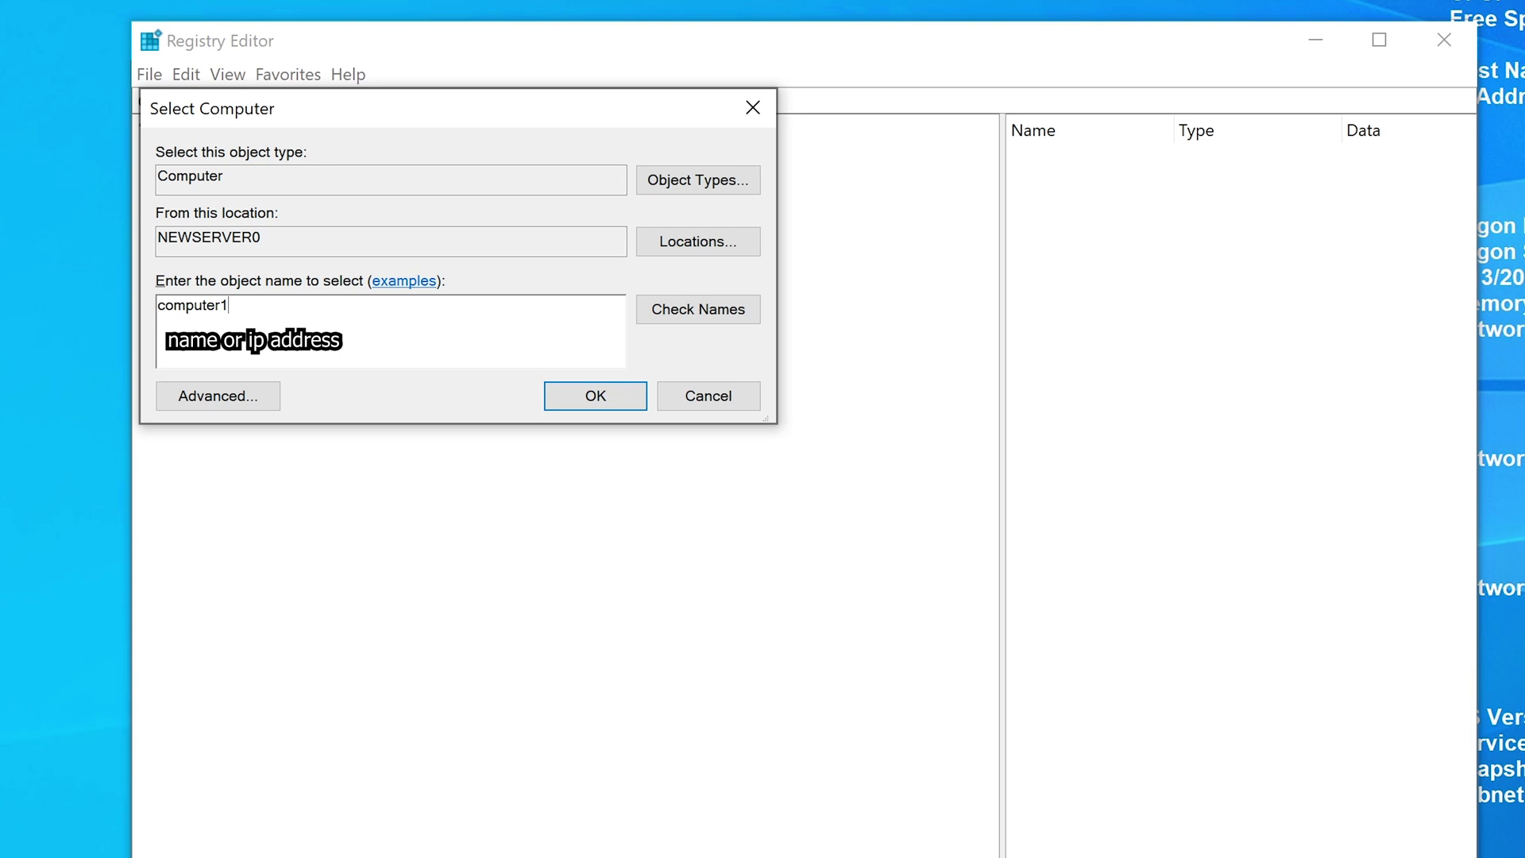
pyautogui.click(691, 395)
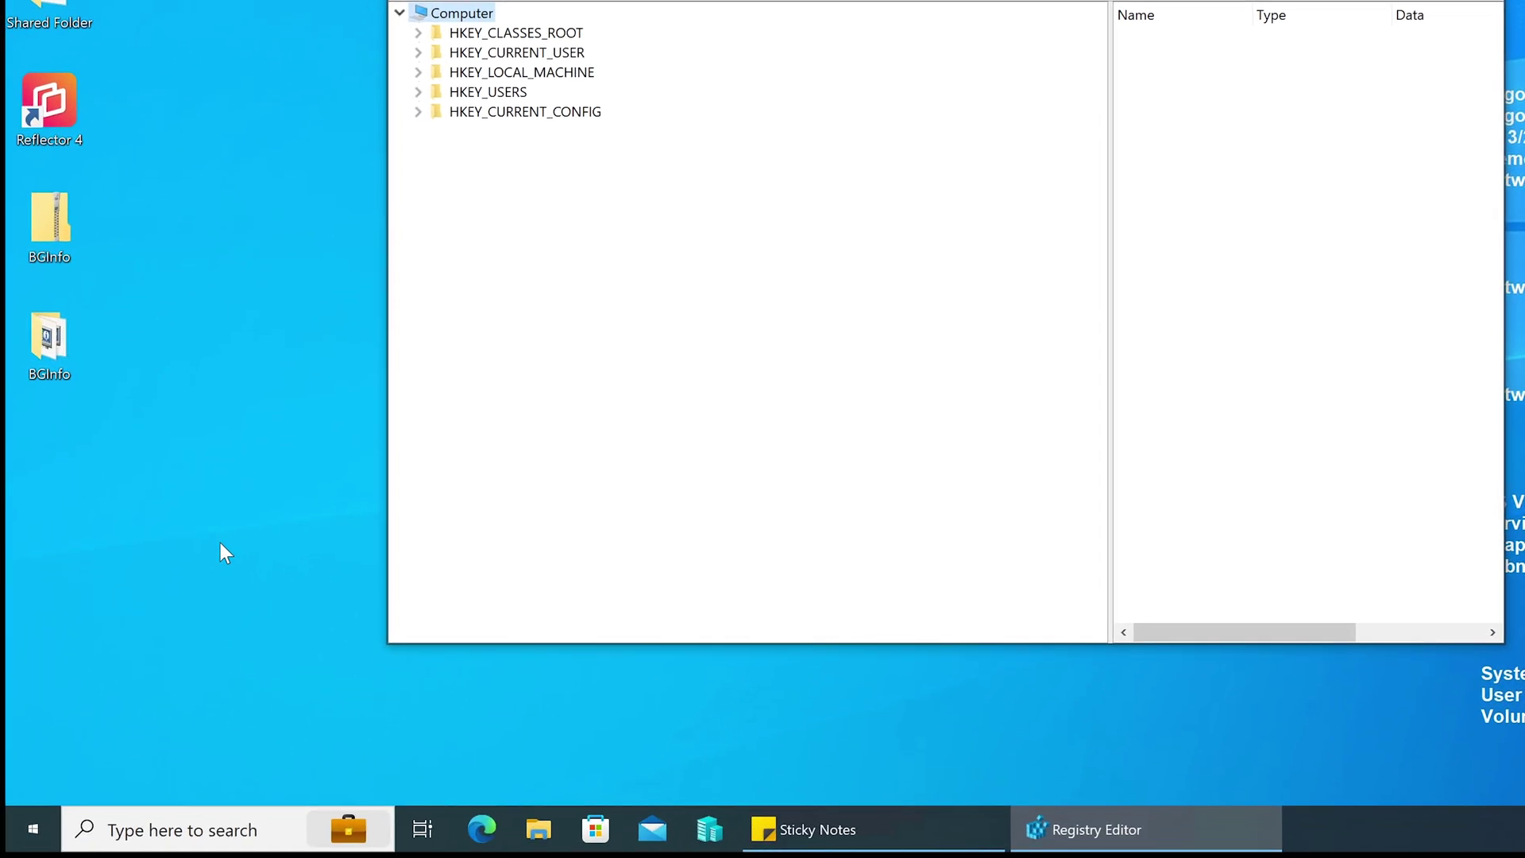
# Step: Cancel the Run prompt, then search 'regedit' and run Registry Editor as administrator
pyautogui.press('super+r')
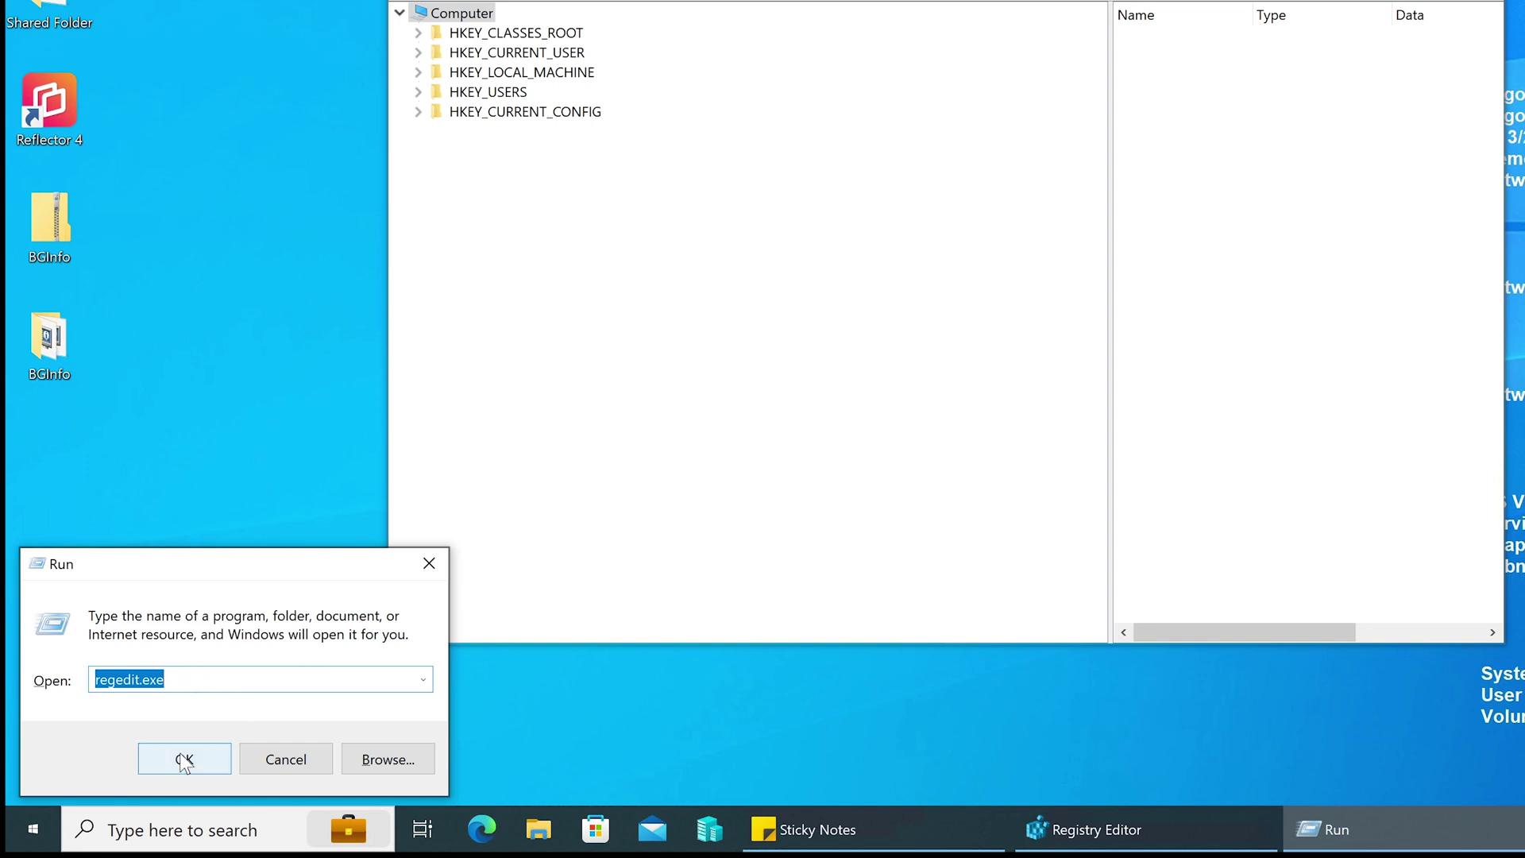
pyautogui.click(284, 760)
pyautogui.click(205, 826)
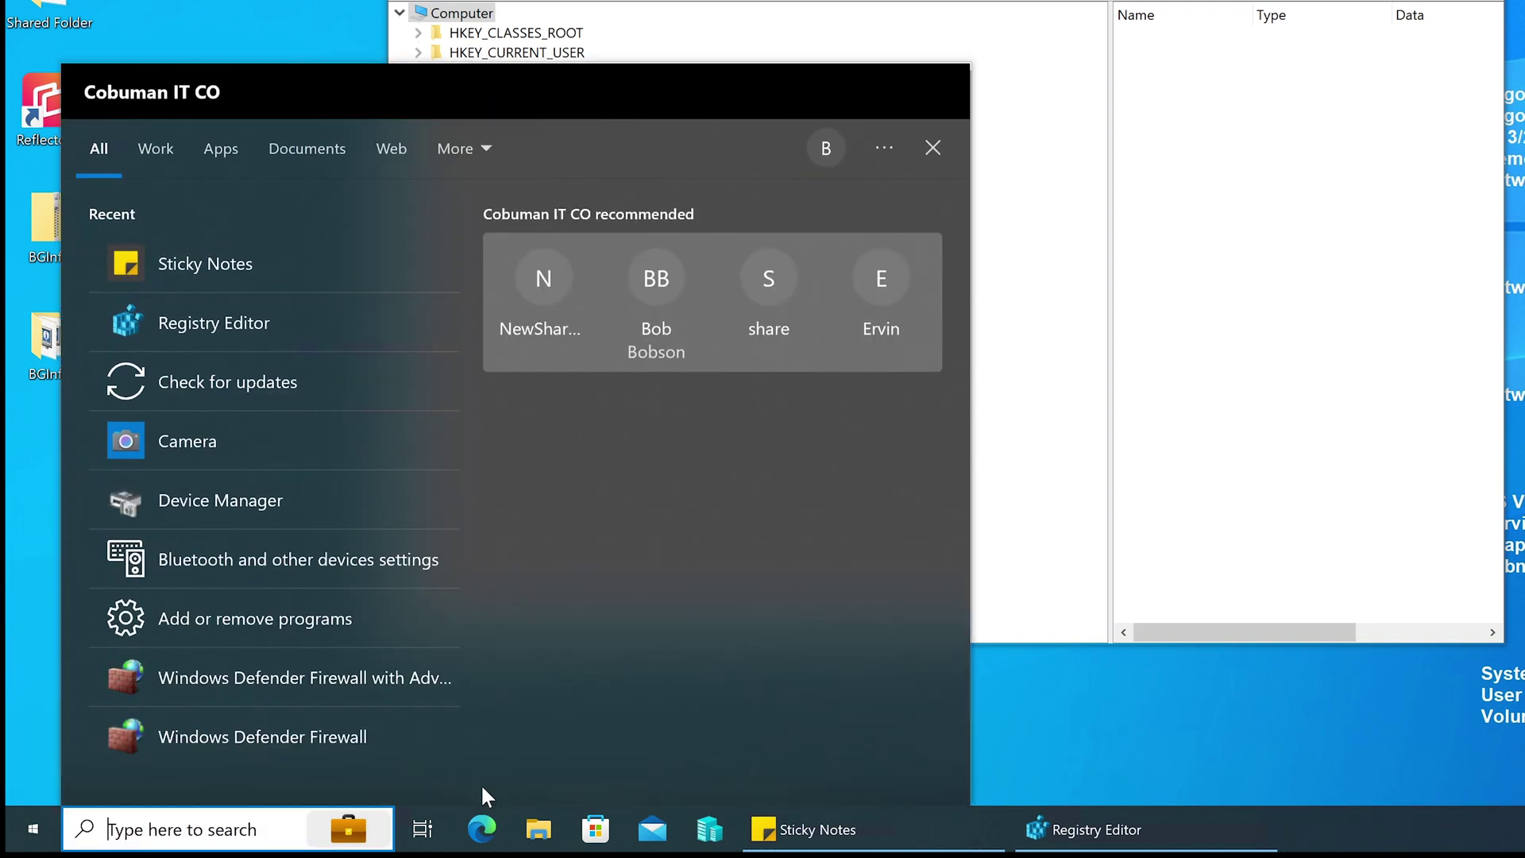
pyautogui.write('regedit')
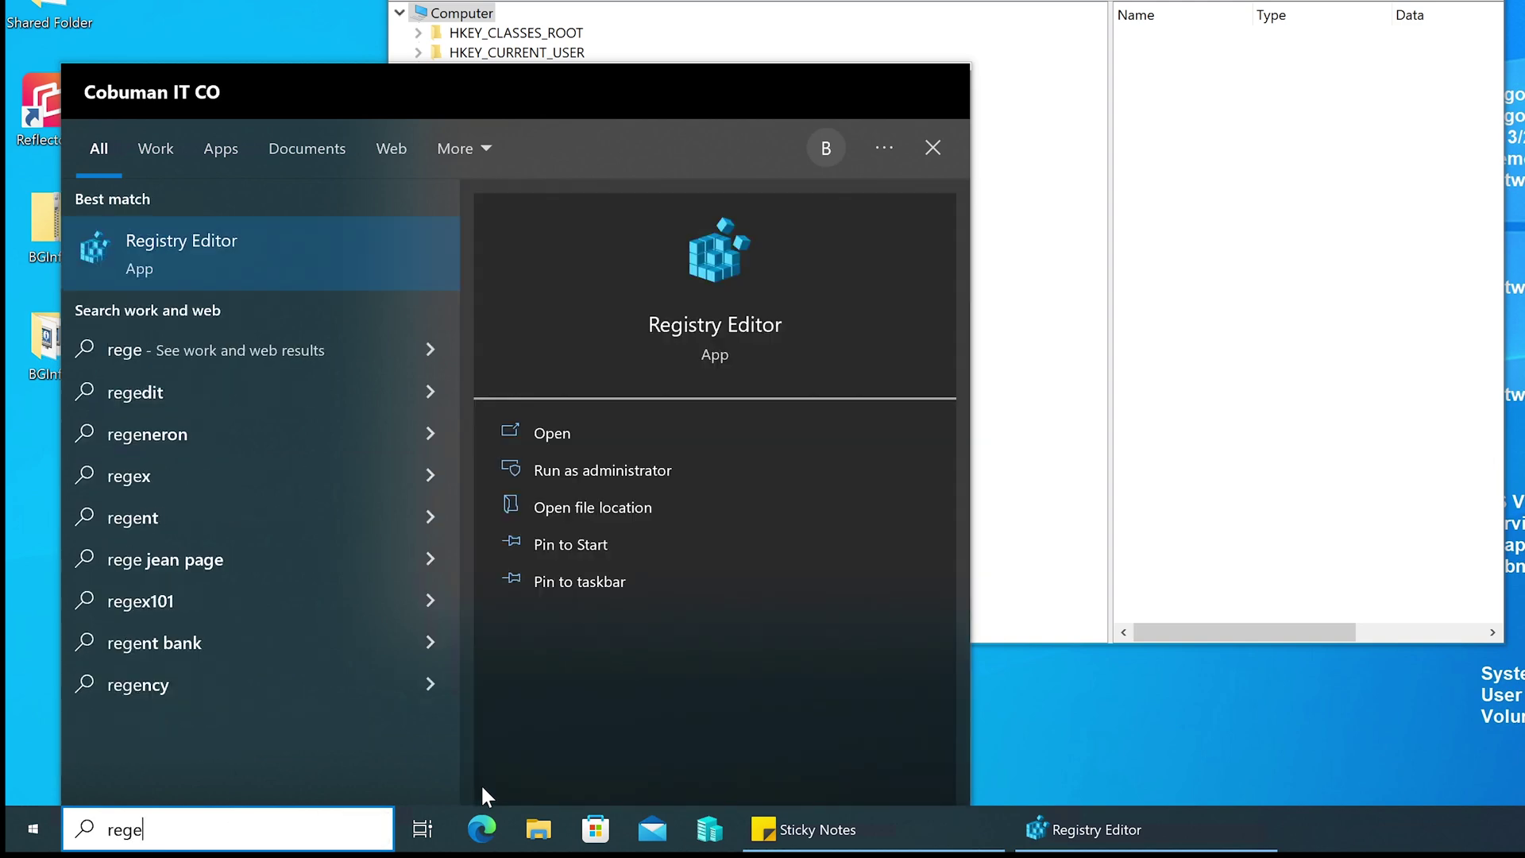
pyautogui.rightClick(250, 269)
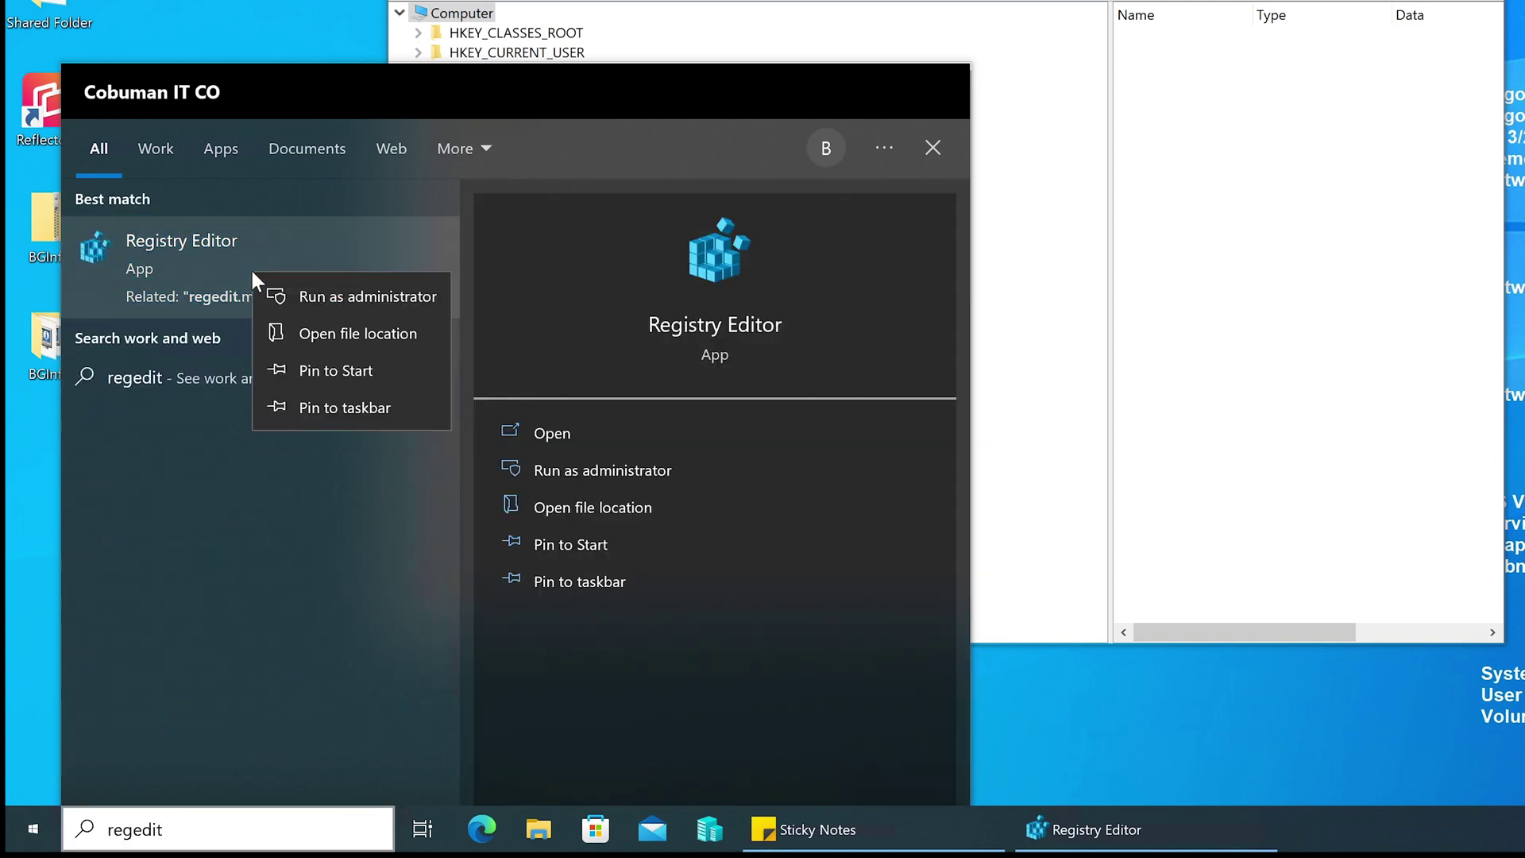
pyautogui.click(322, 298)
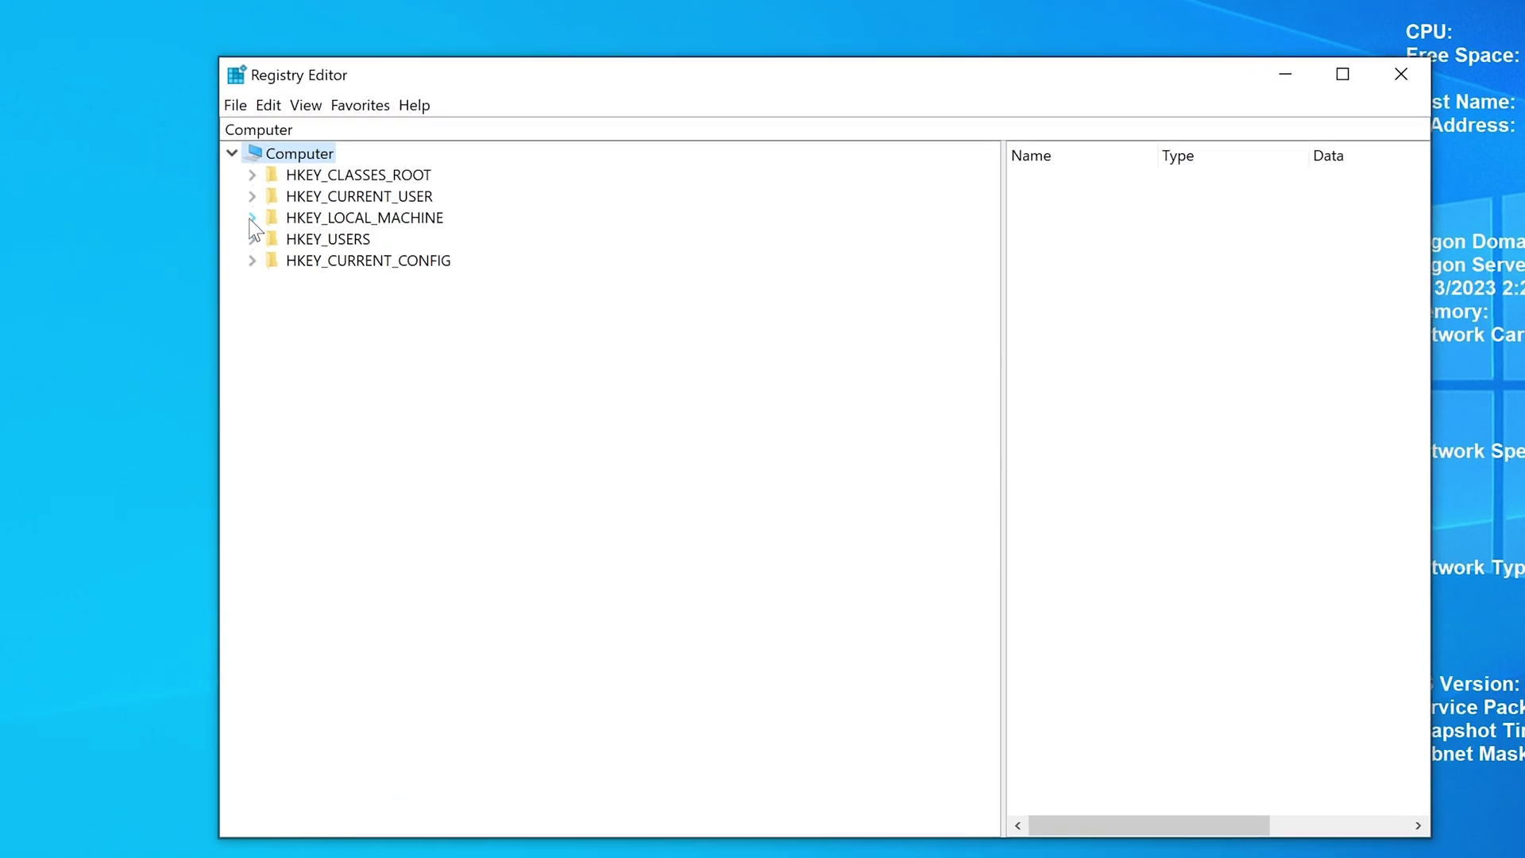
# Step: Expand HKEY_LOCAL_MACHINE and its SOFTWARE key to list subkeys like Microsoft and Policies
pyautogui.click(252, 219)
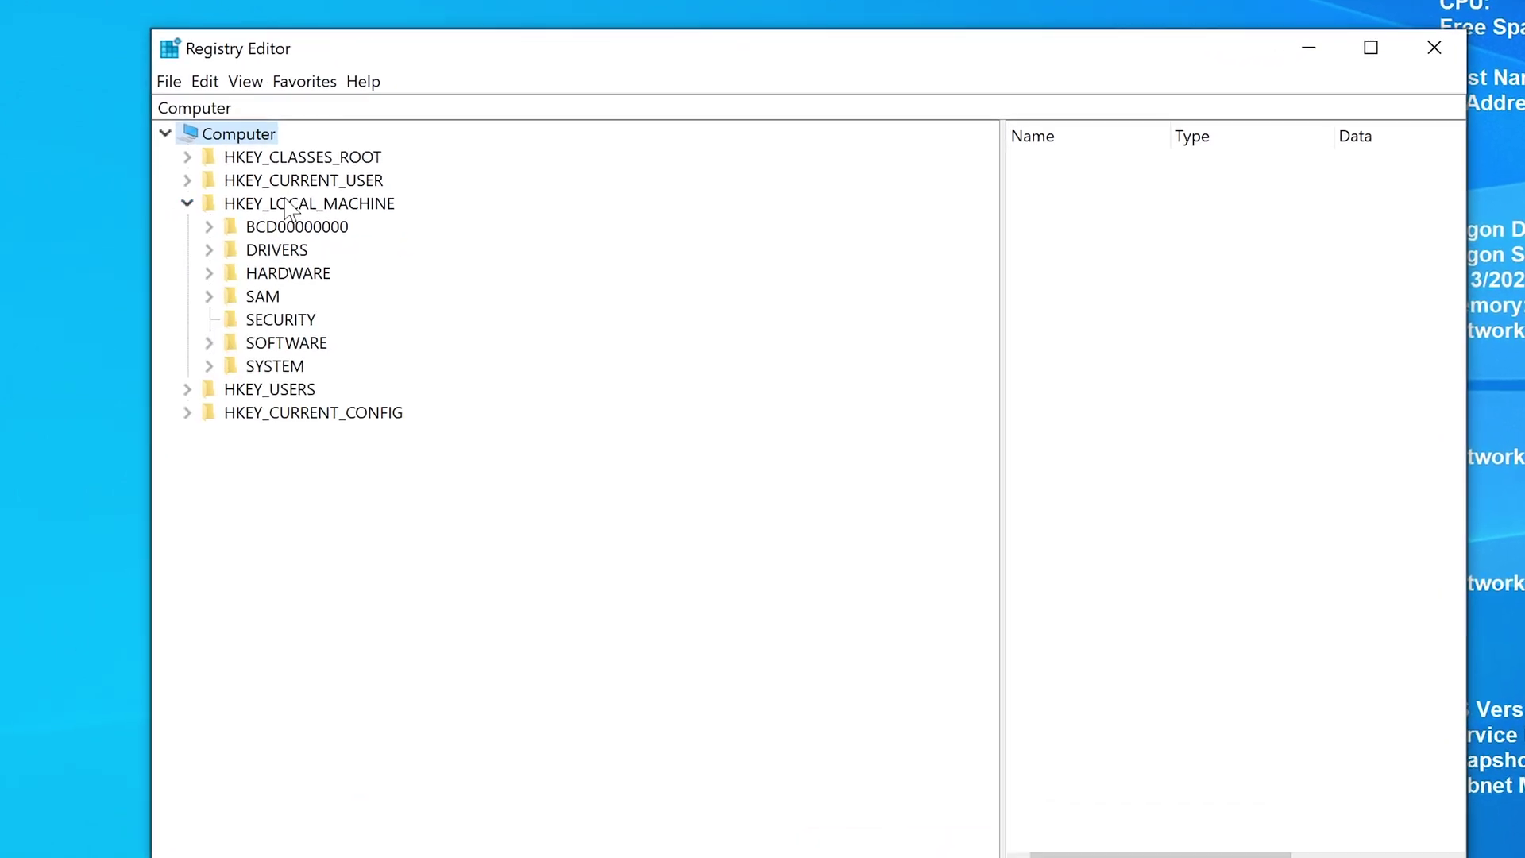
pyautogui.click(296, 204)
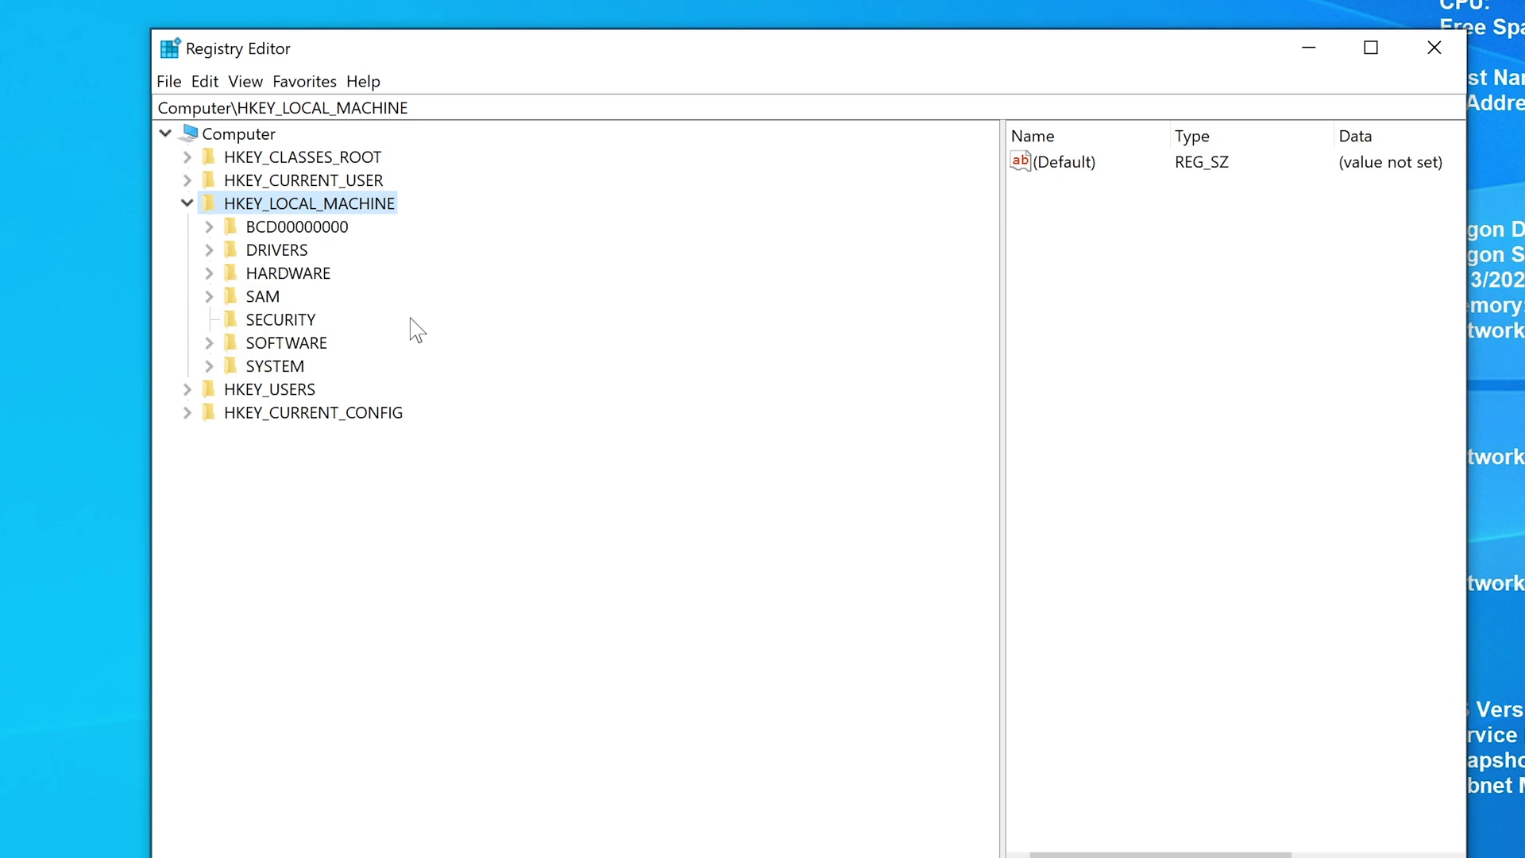
pyautogui.click(216, 343)
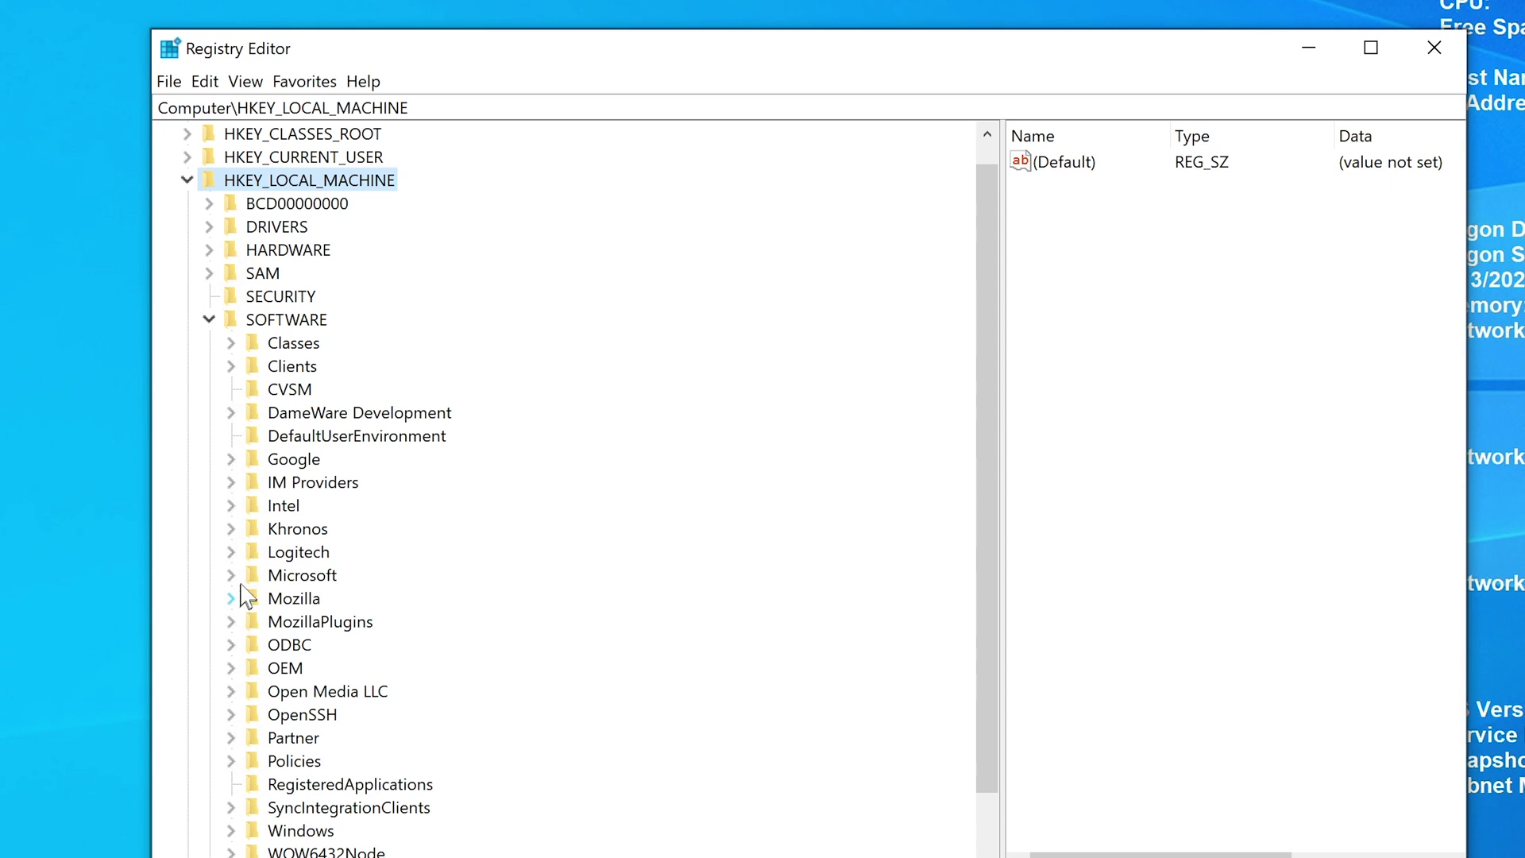
# Step: Expand SOFTWARE\Microsoft and scroll its subkeys down until Windows NT is visible
pyautogui.click(277, 580)
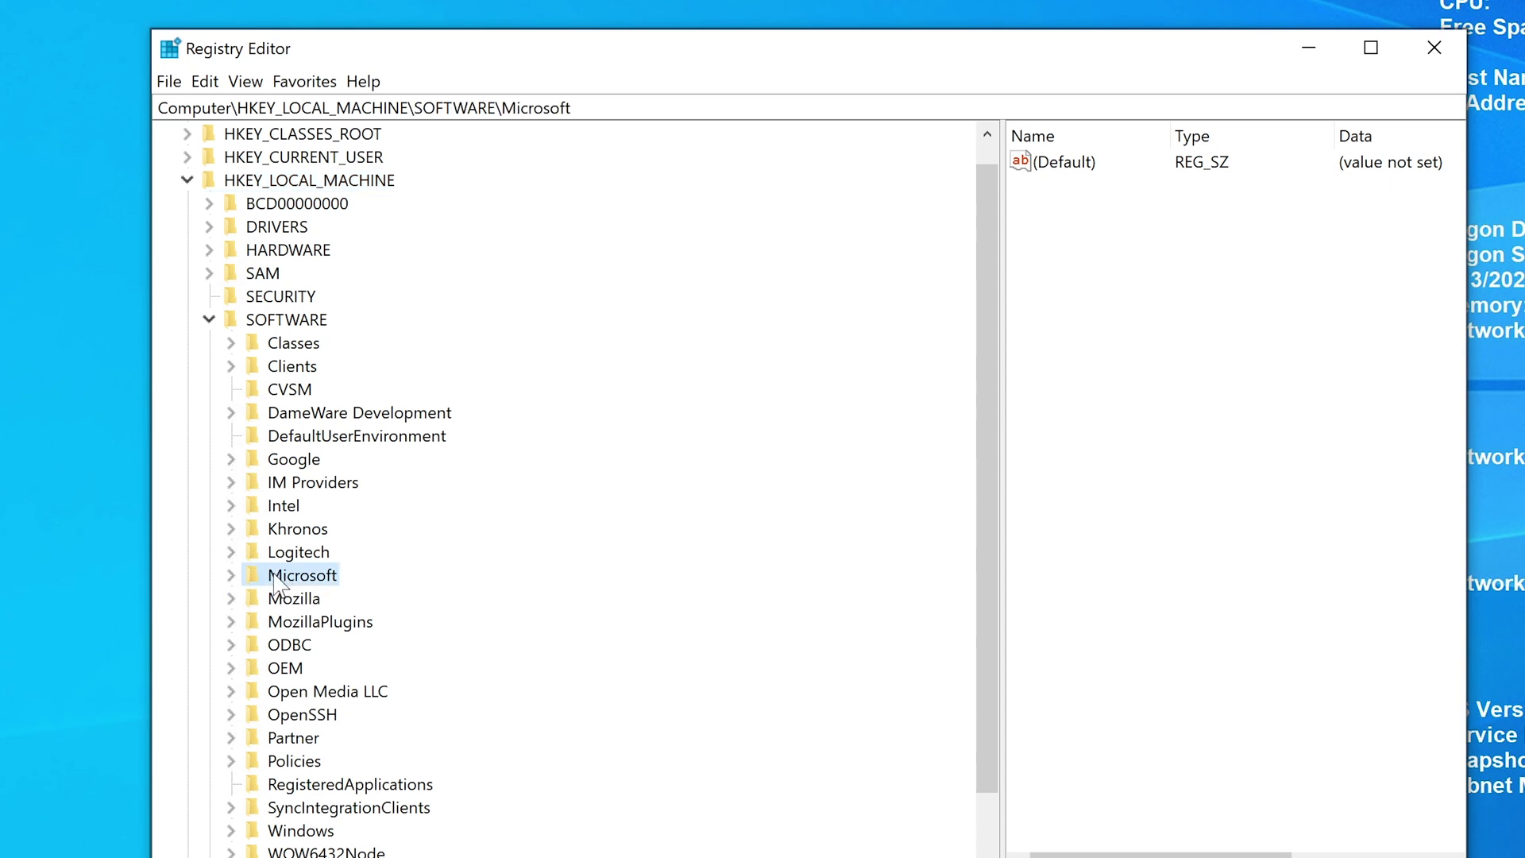
pyautogui.click(231, 576)
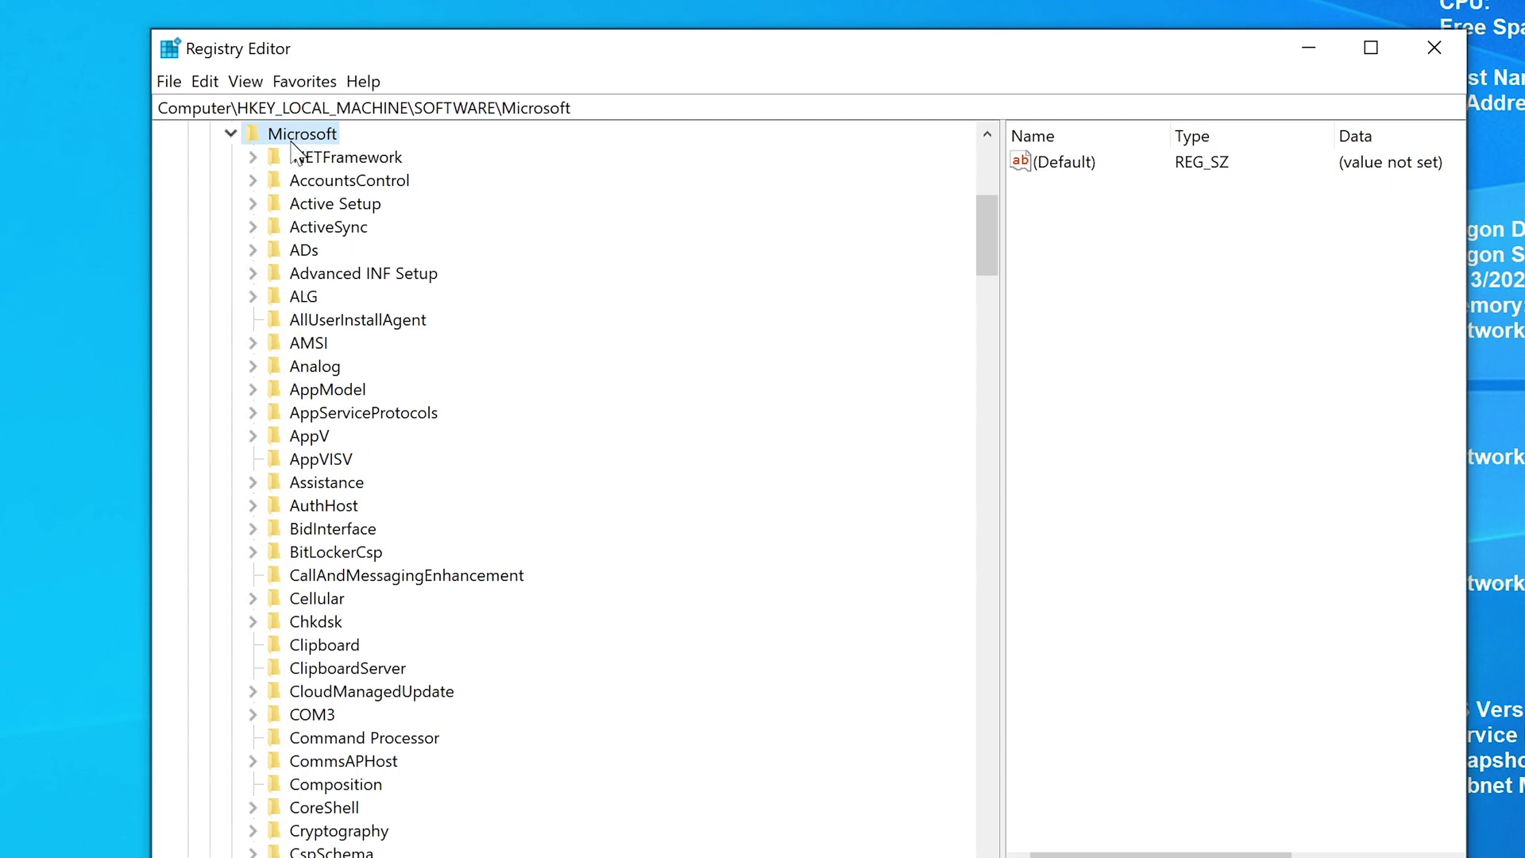
pyautogui.scroll(-11, 357, 436)
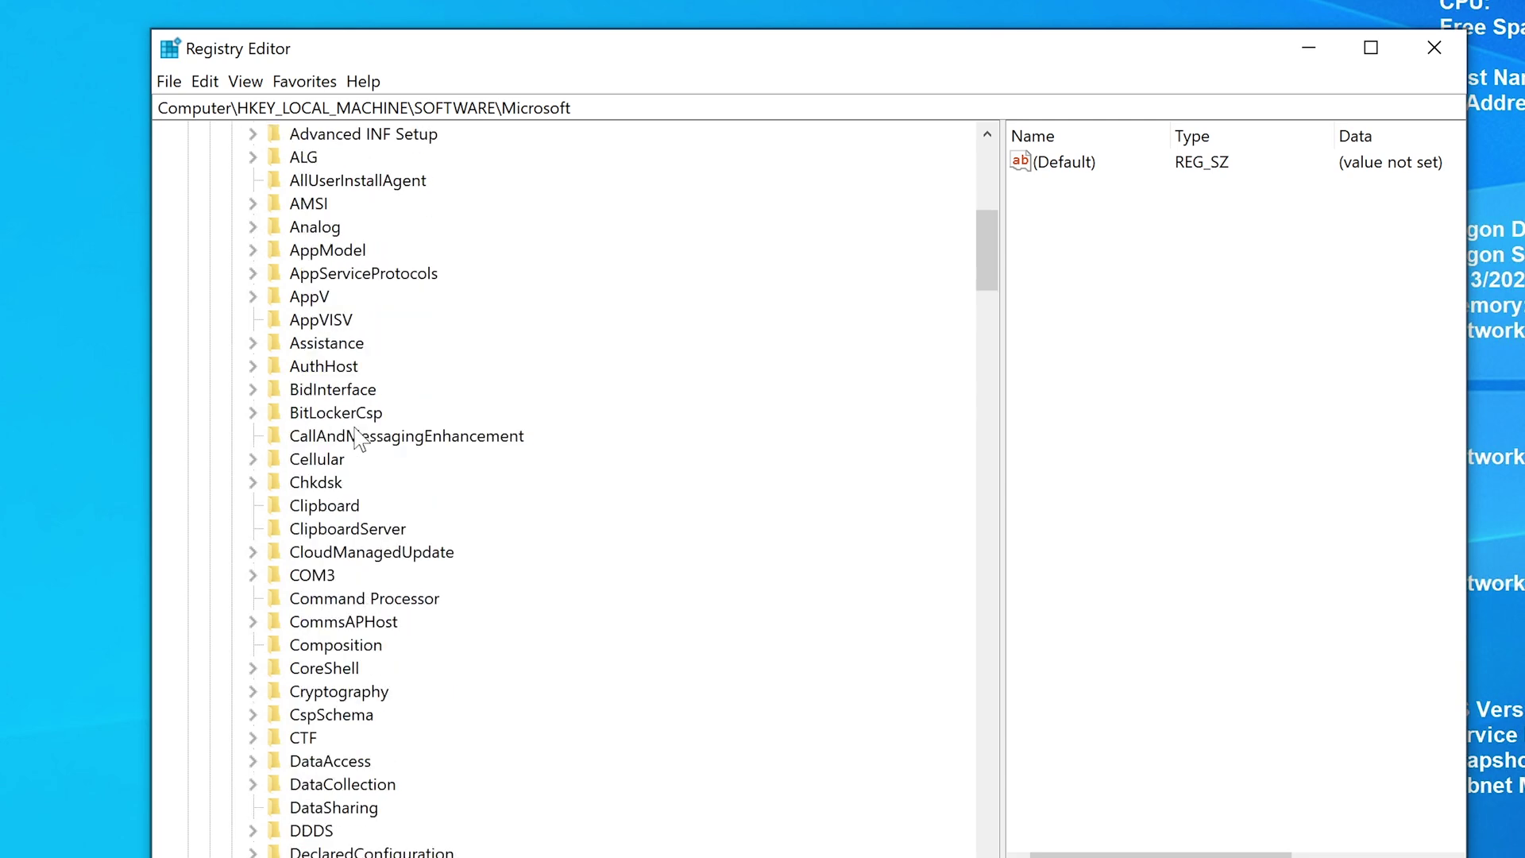
pyautogui.scroll(-14, 357, 436)
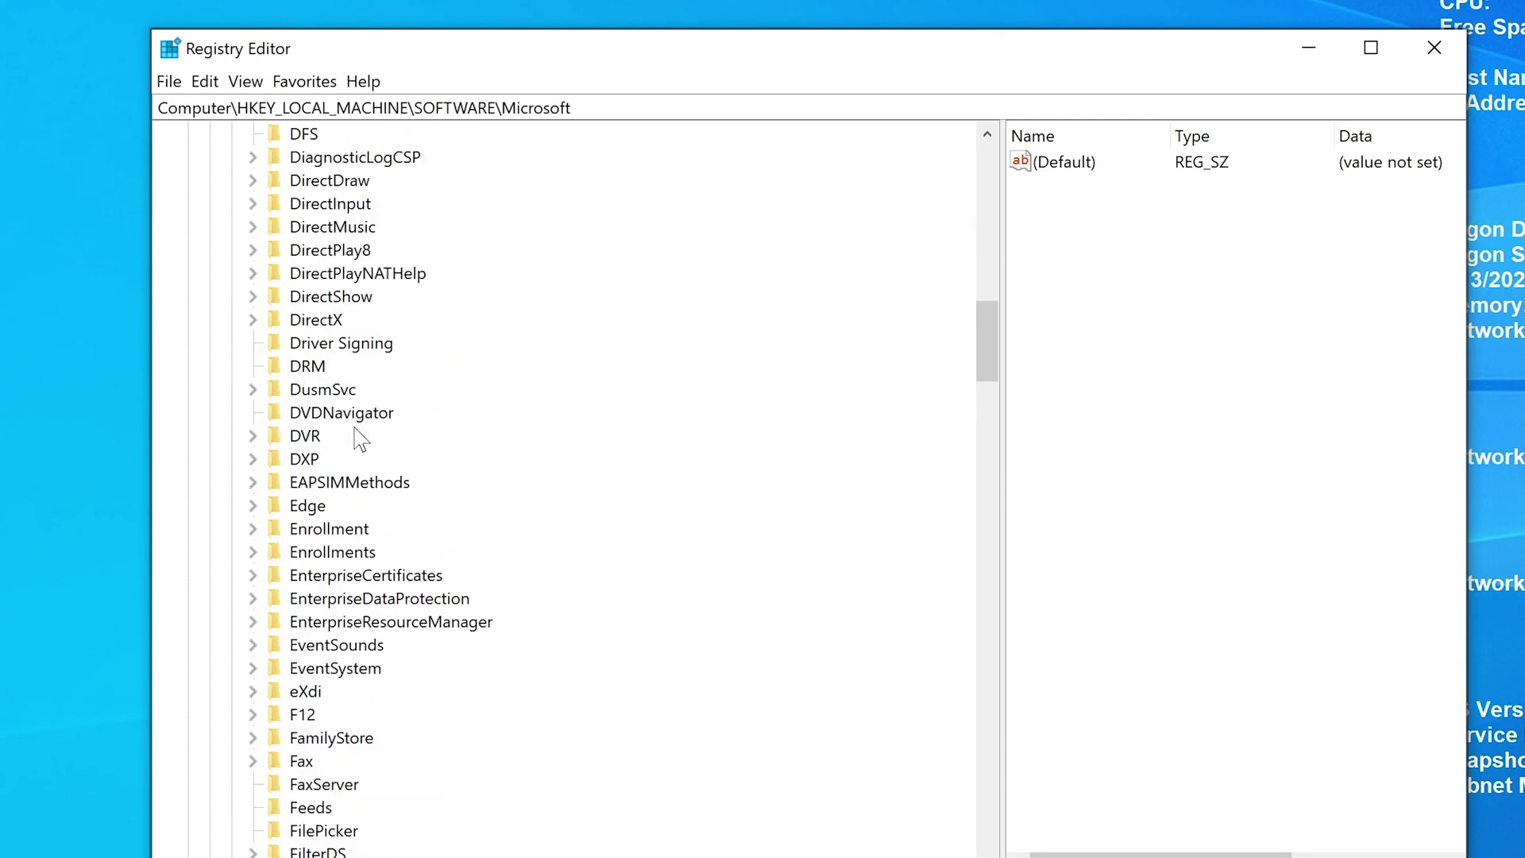
pyautogui.scroll(-16, 357, 436)
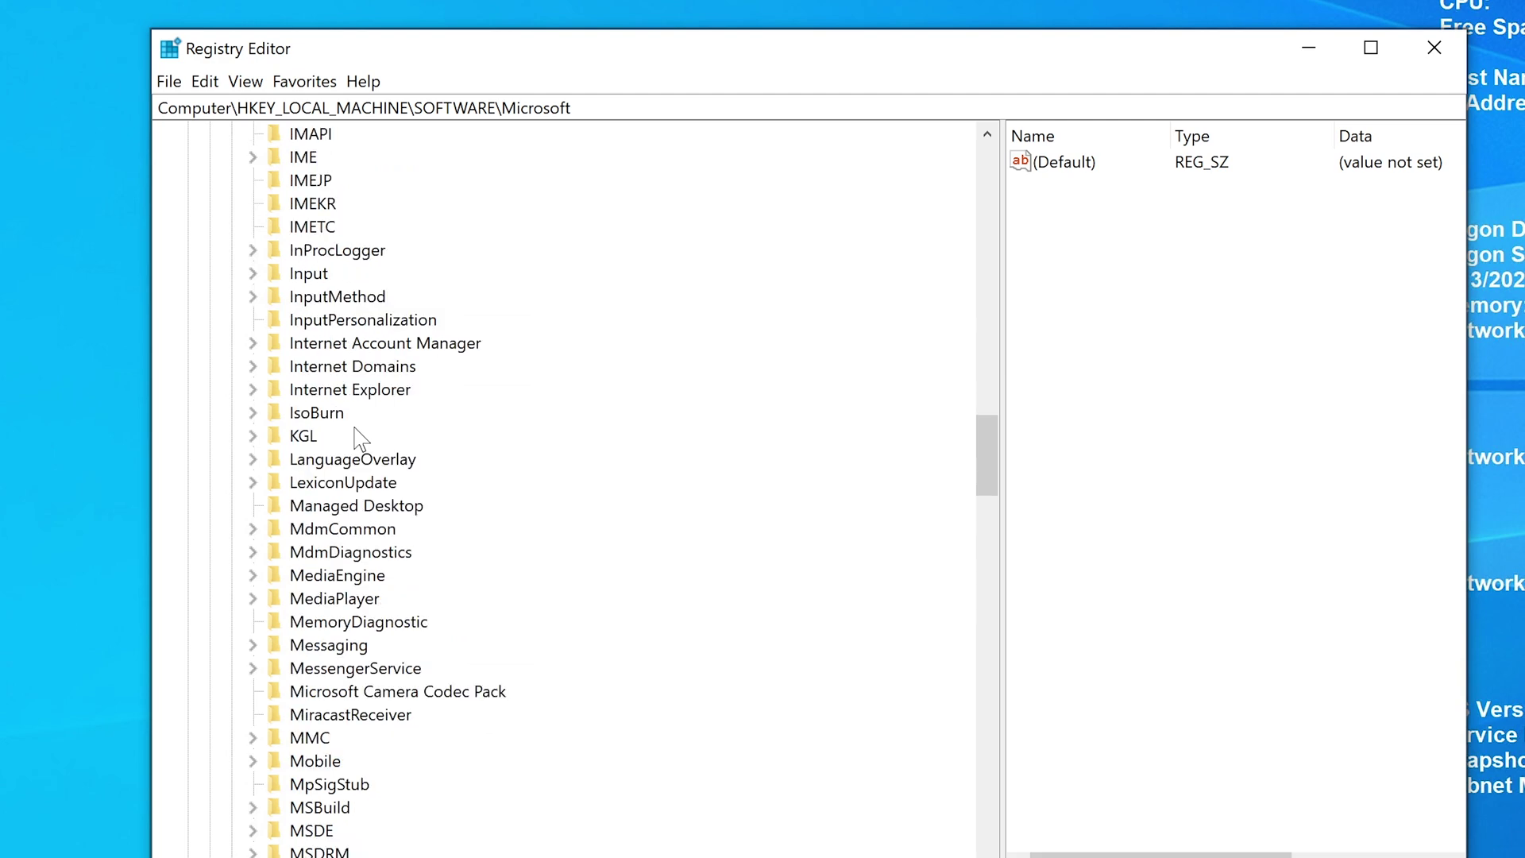
pyautogui.scroll(-20, 357, 436)
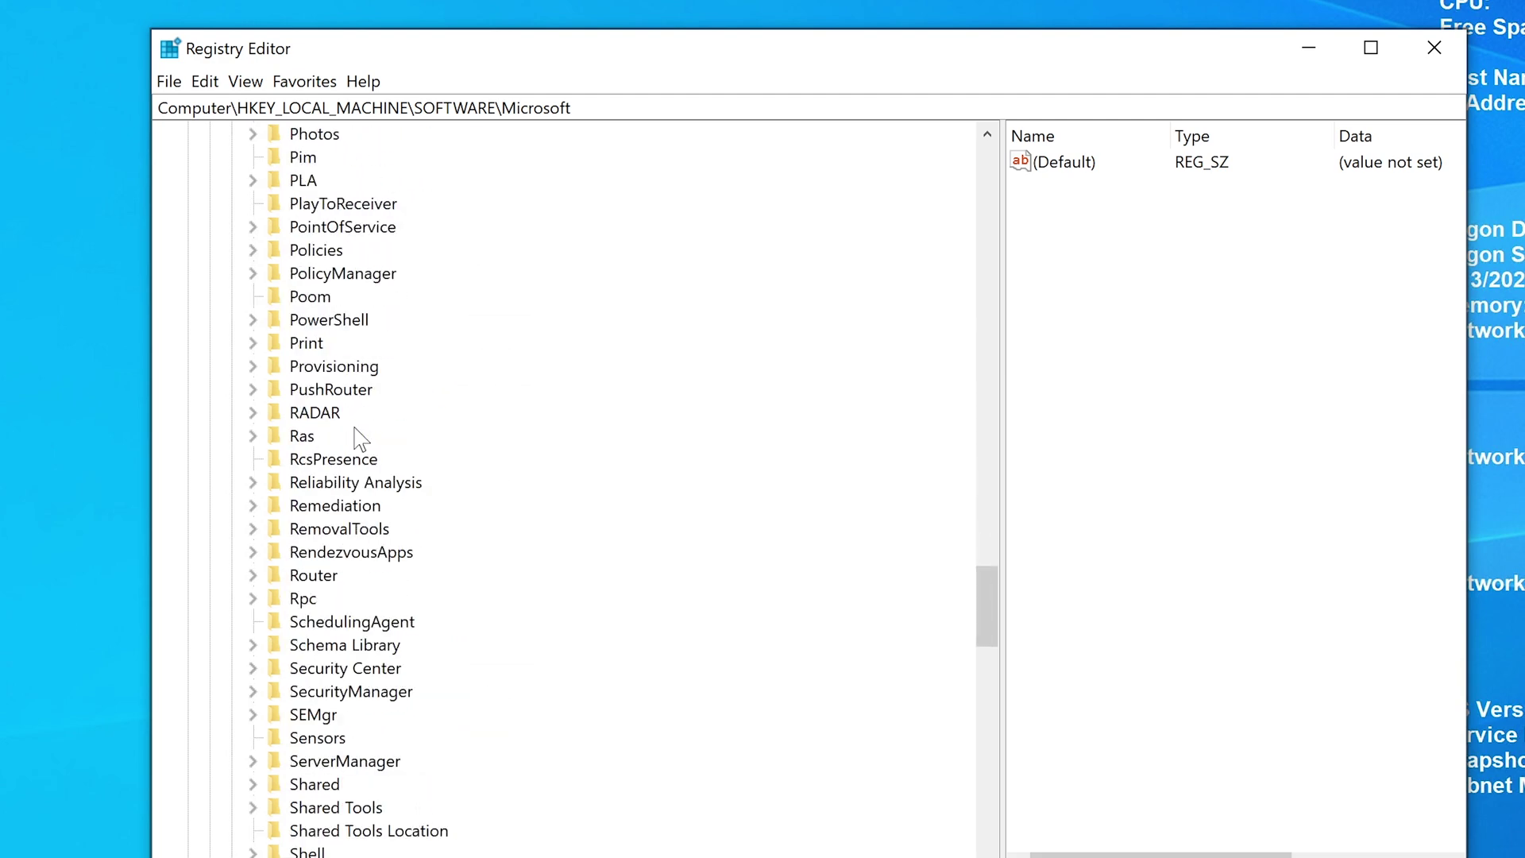
pyautogui.scroll(-8, 350, 434)
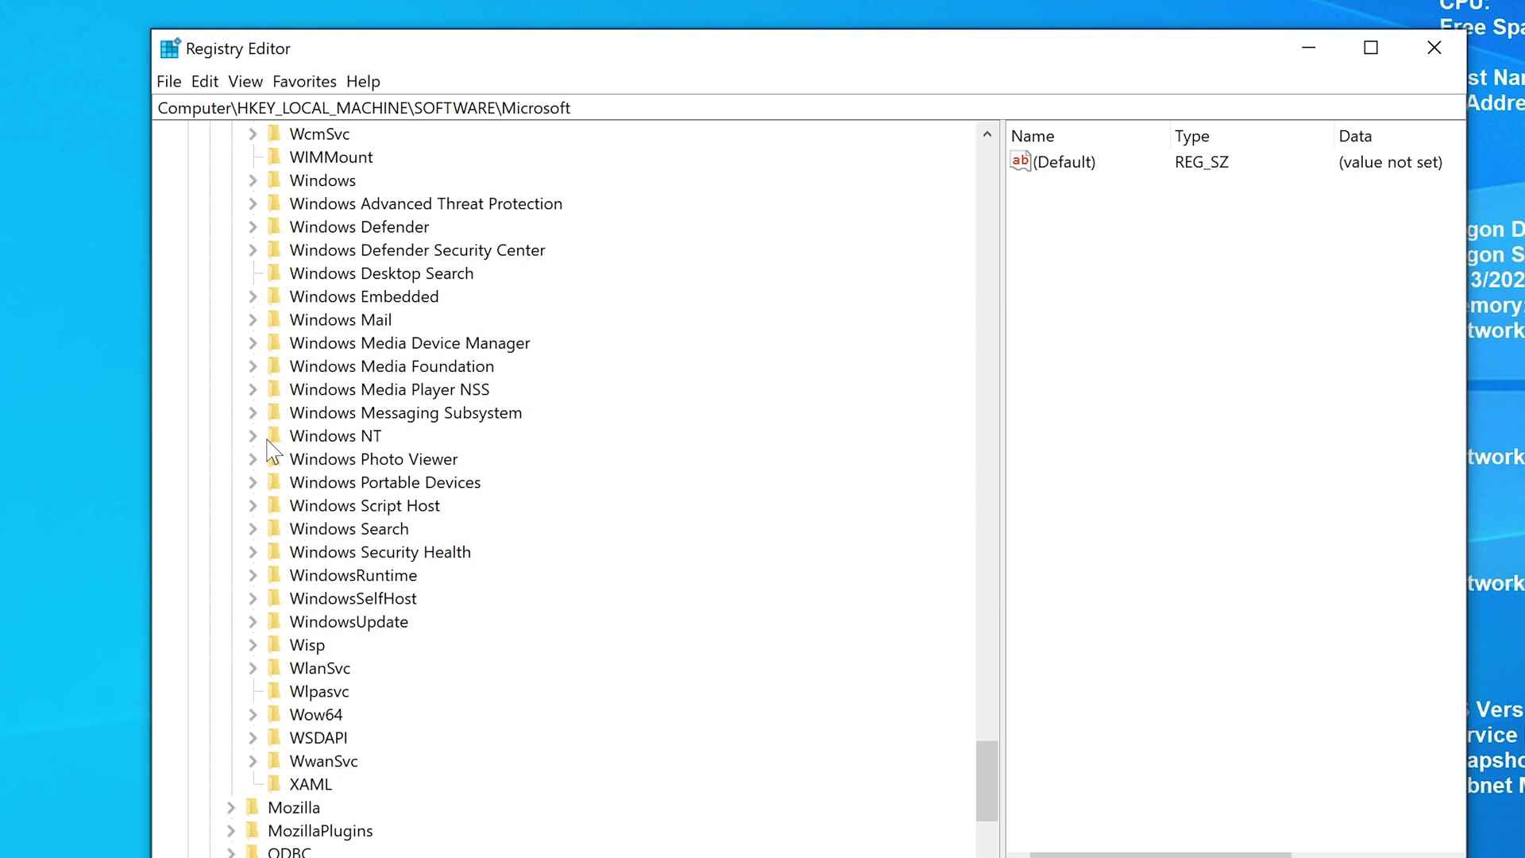
# Step: Expand Windows NT\CurrentVersion, showing CurrentBuild 19045, and scroll its subkeys down to Winlogon
pyautogui.click(310, 437)
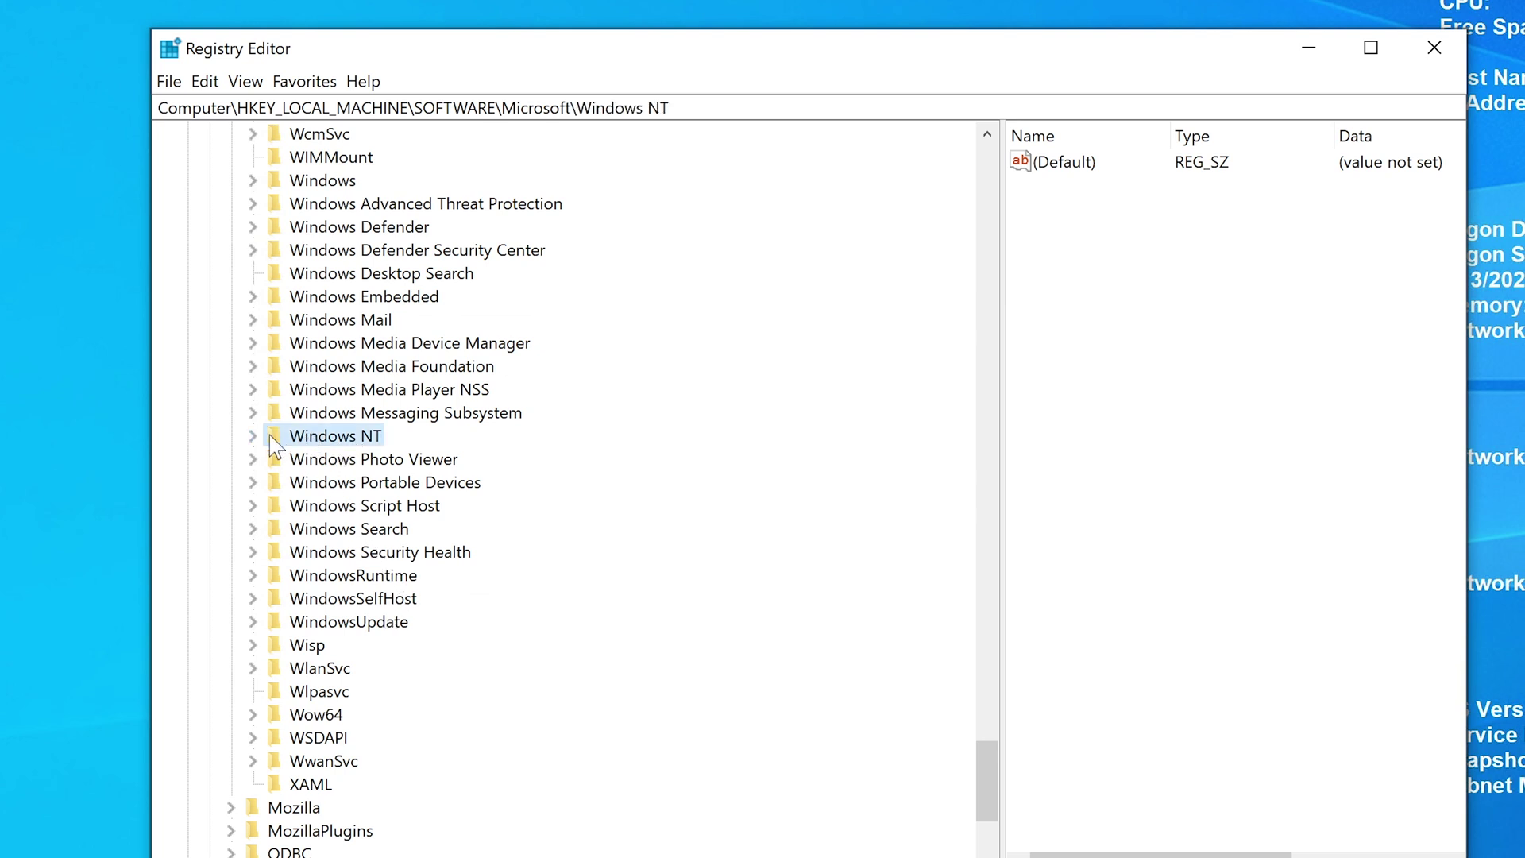
pyautogui.click(254, 436)
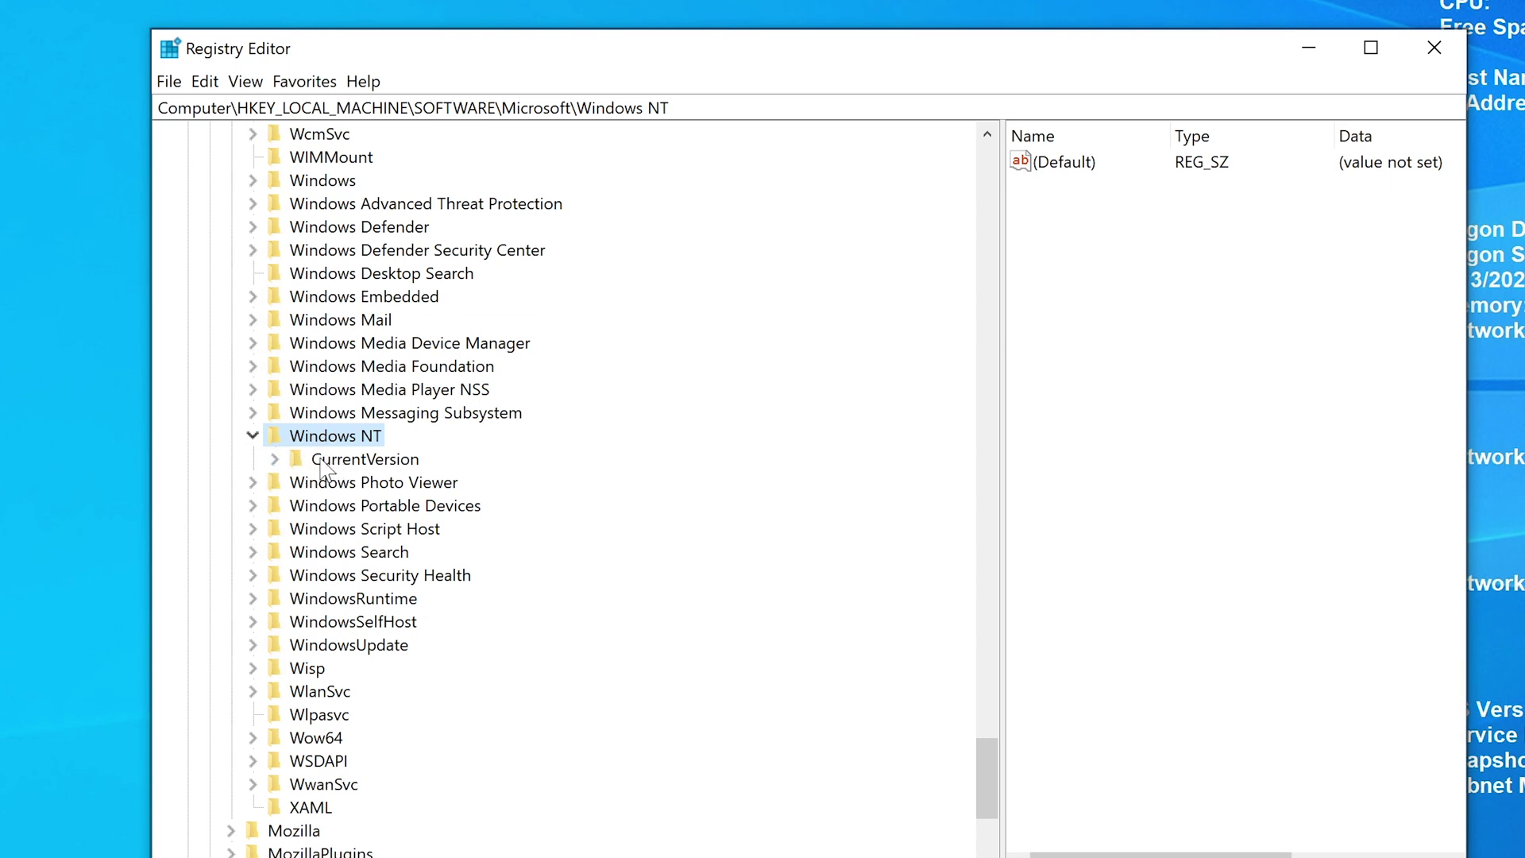
pyautogui.click(326, 465)
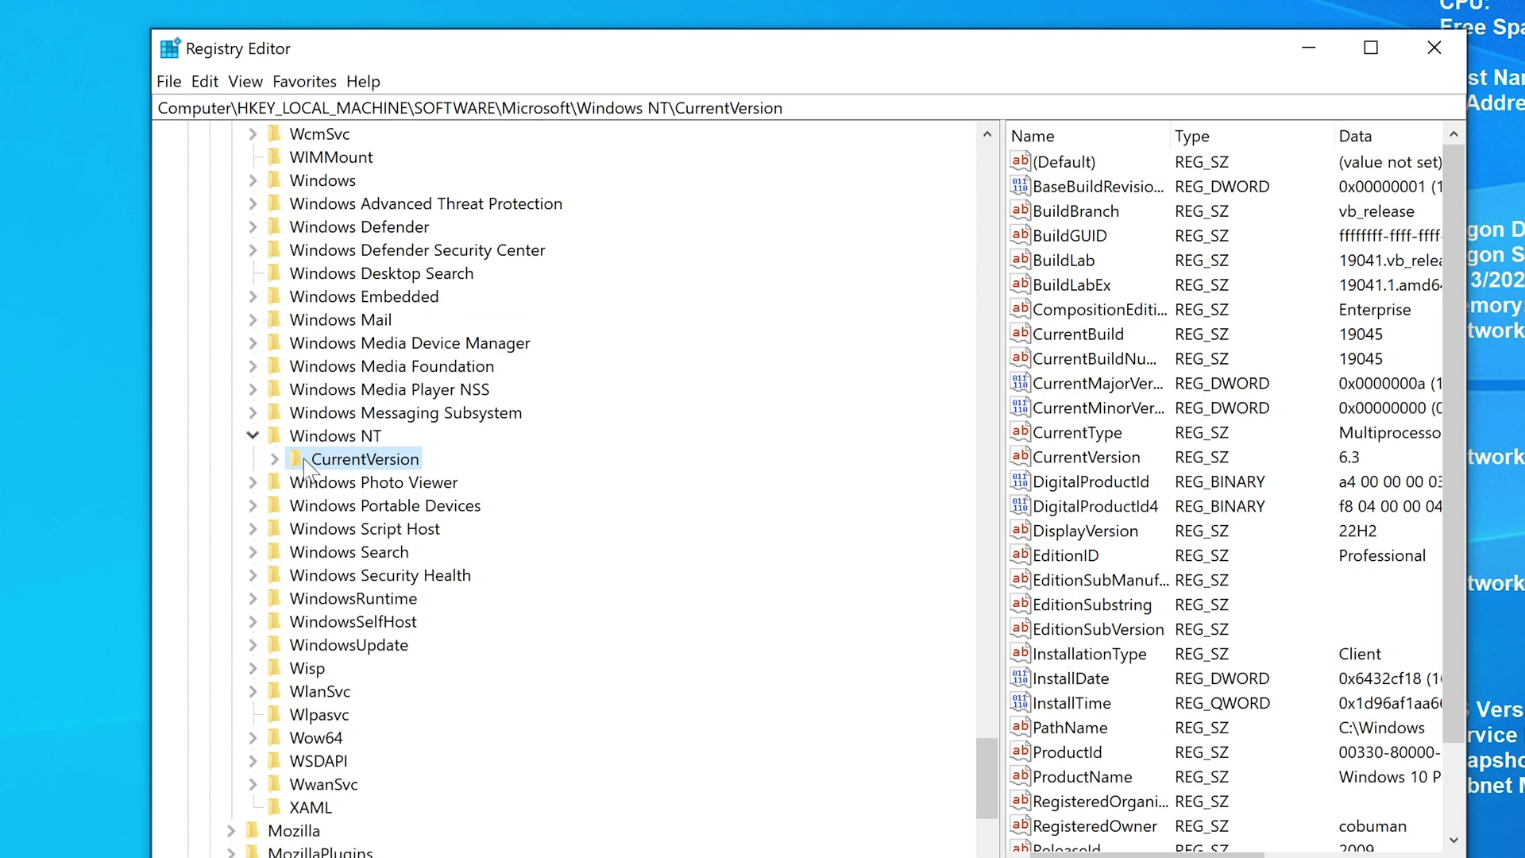
pyautogui.click(275, 461)
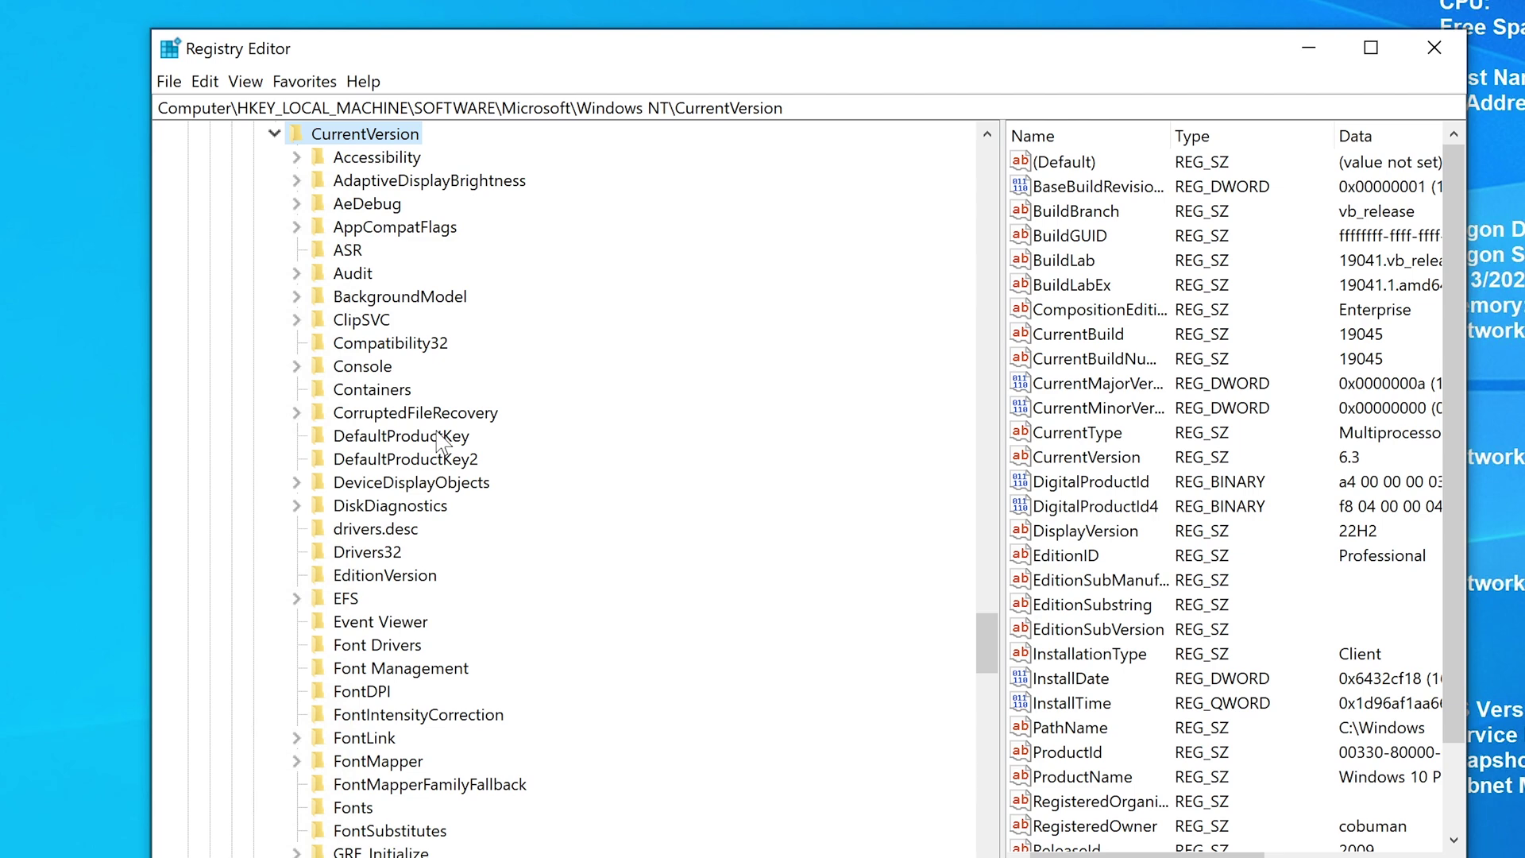
pyautogui.scroll(-2, 441, 440)
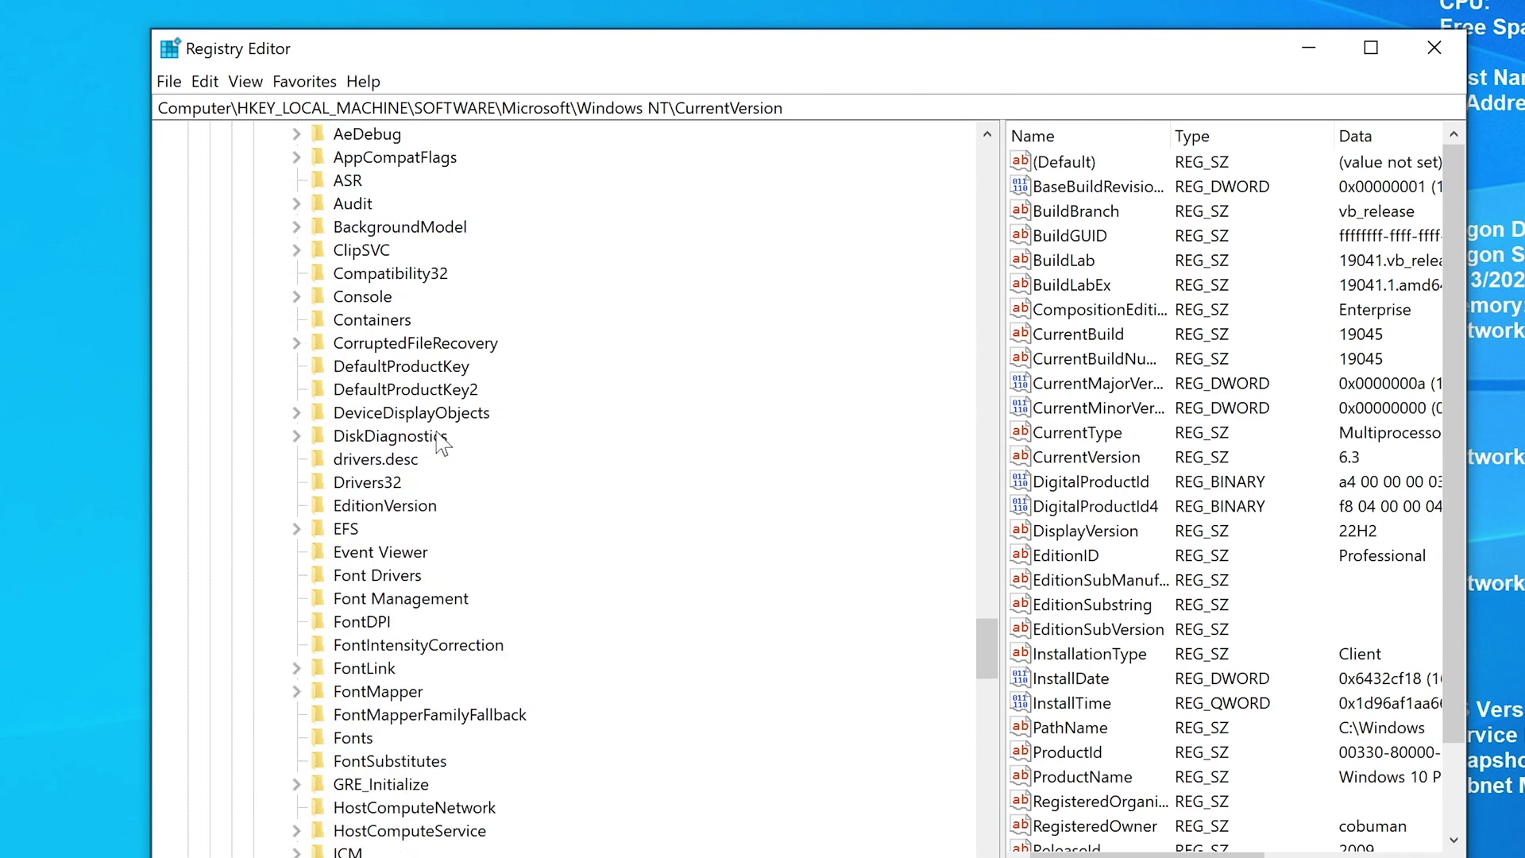
pyautogui.scroll(-11, 443, 442)
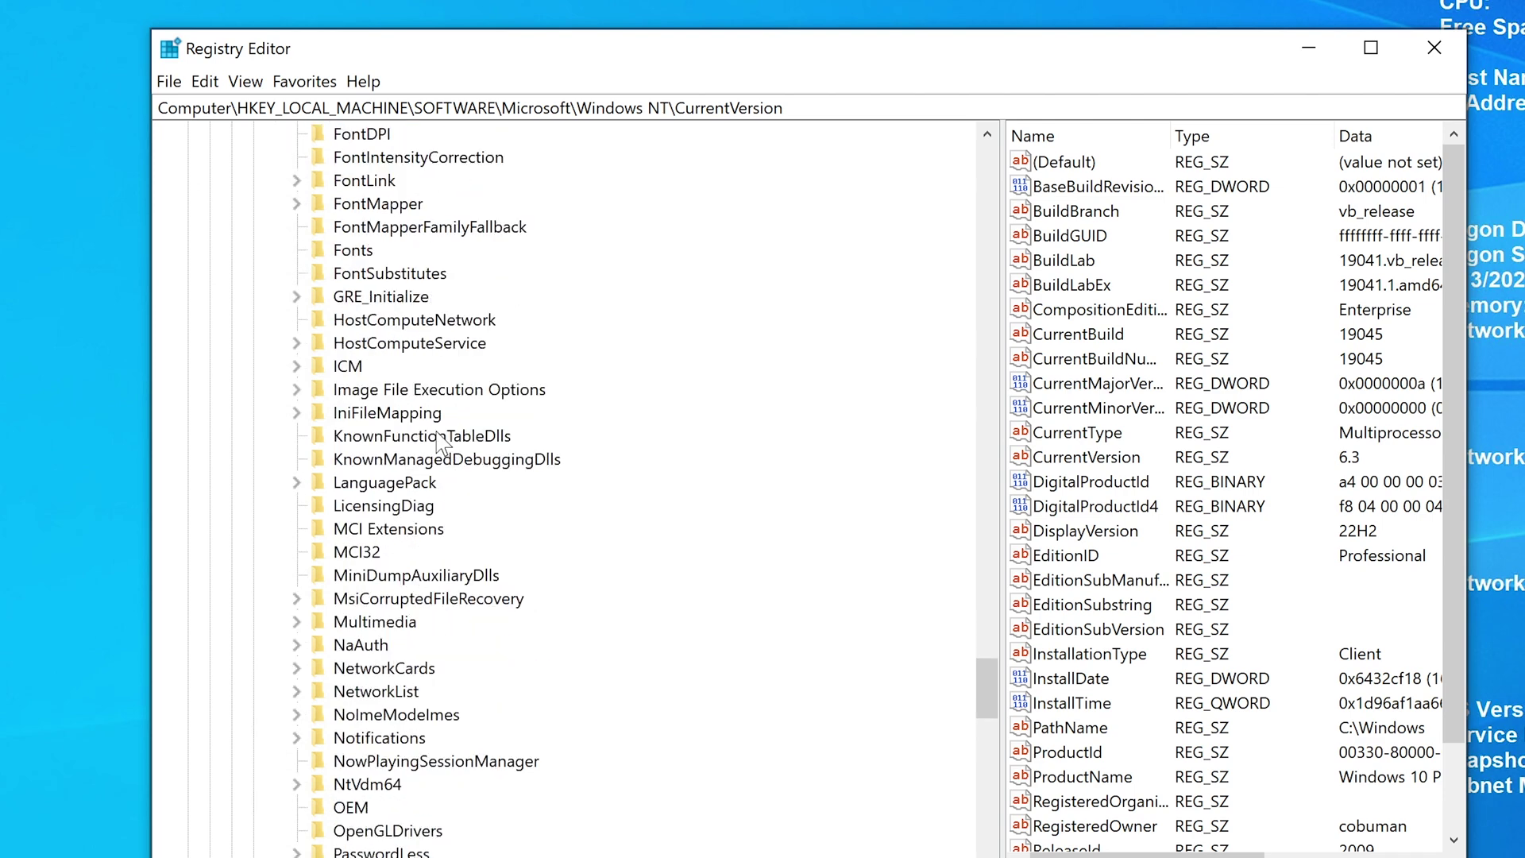
pyautogui.scroll(-8, 443, 443)
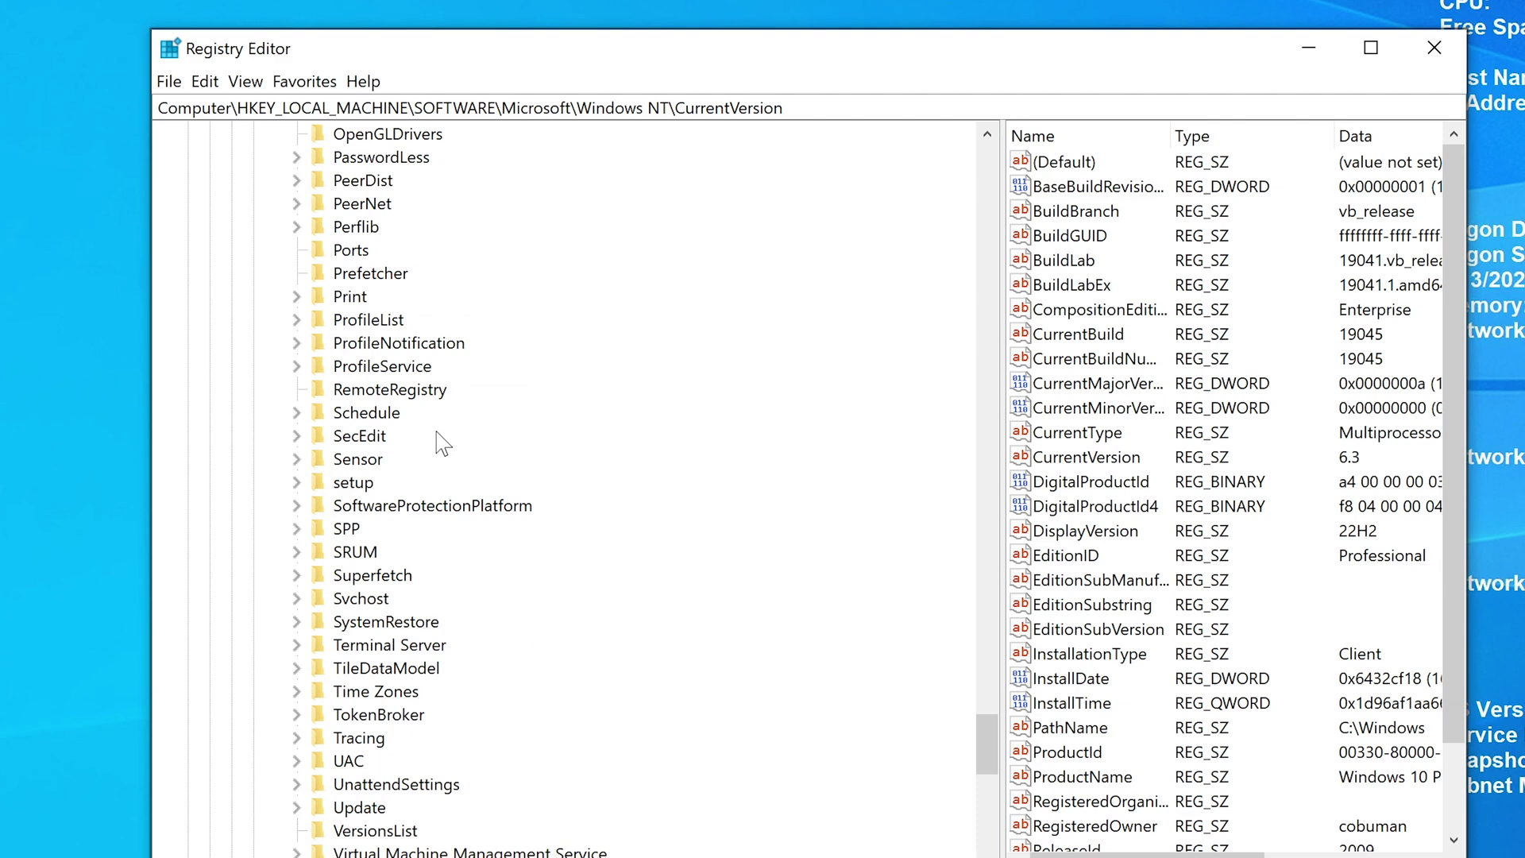
pyautogui.scroll(-2, 442, 443)
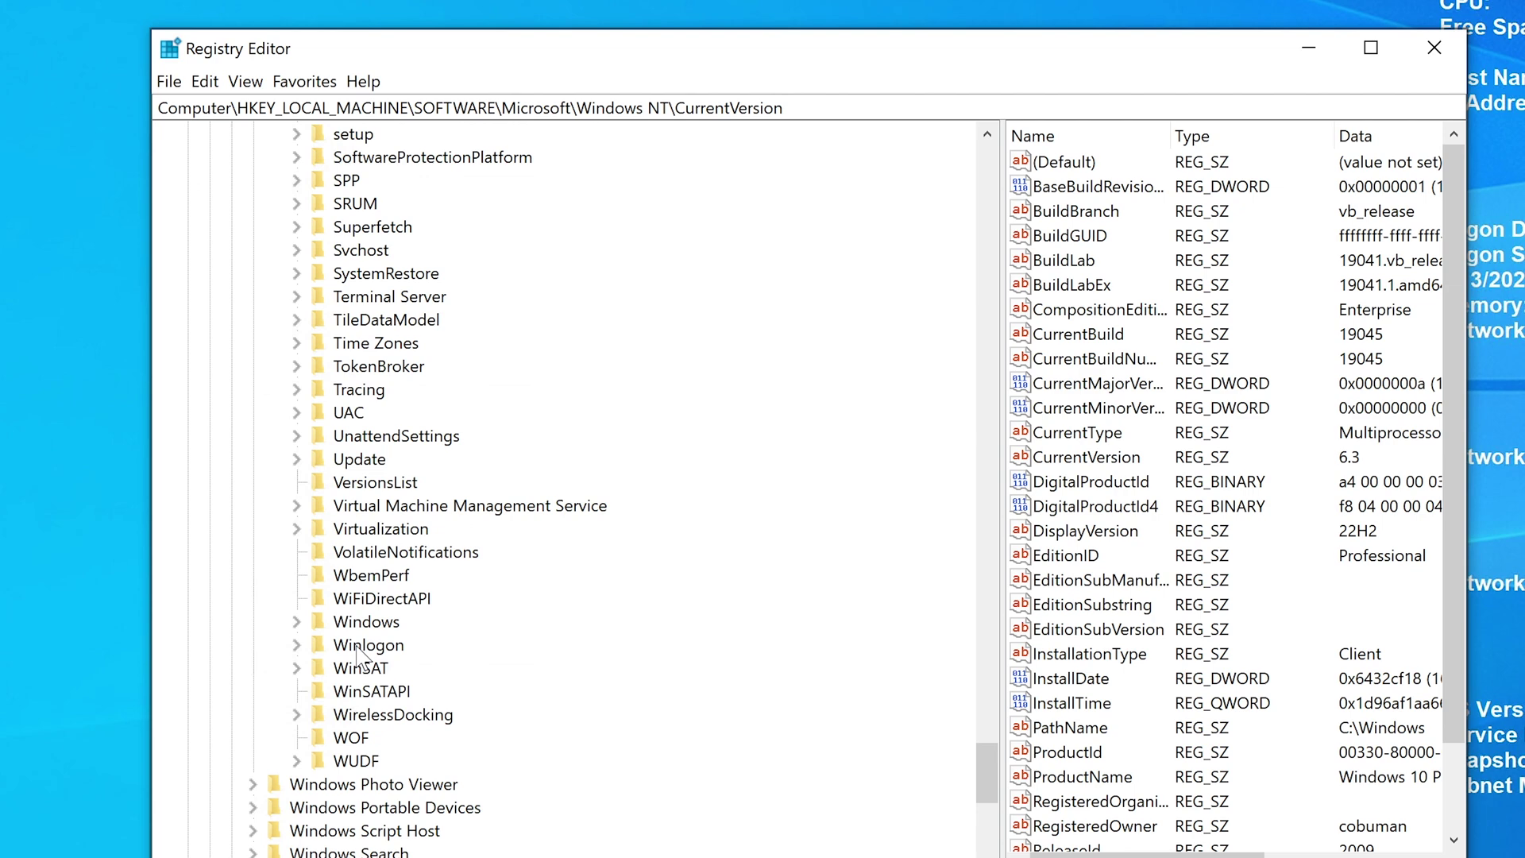
# Step: Select the Winlogon key and widen the values pane to read Shell = explorer.exe
pyautogui.click(360, 653)
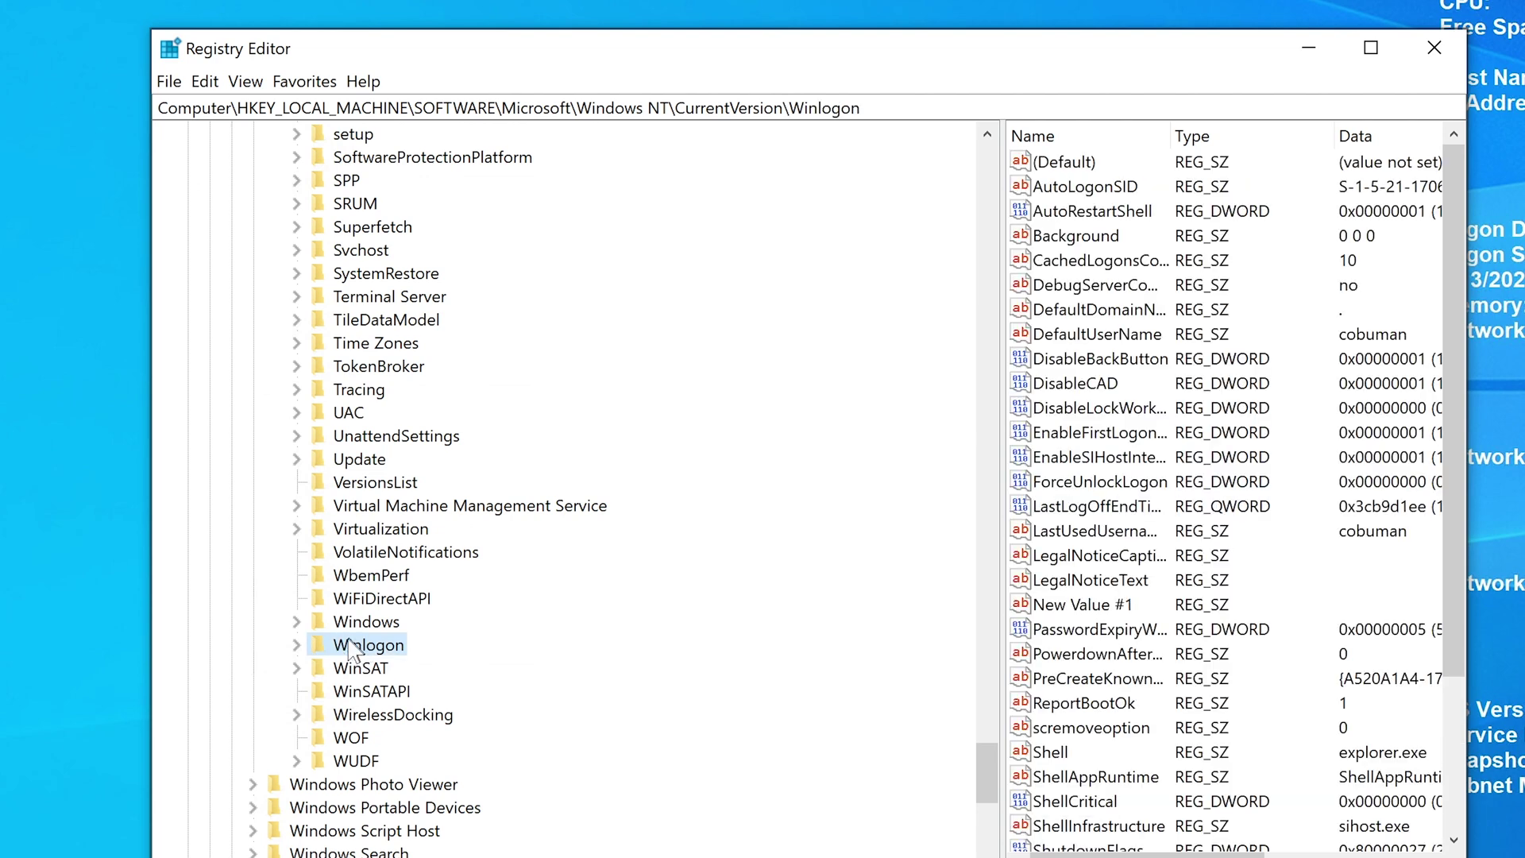
pyautogui.moveTo(1000, 384); pyautogui.dragTo(673, 413)
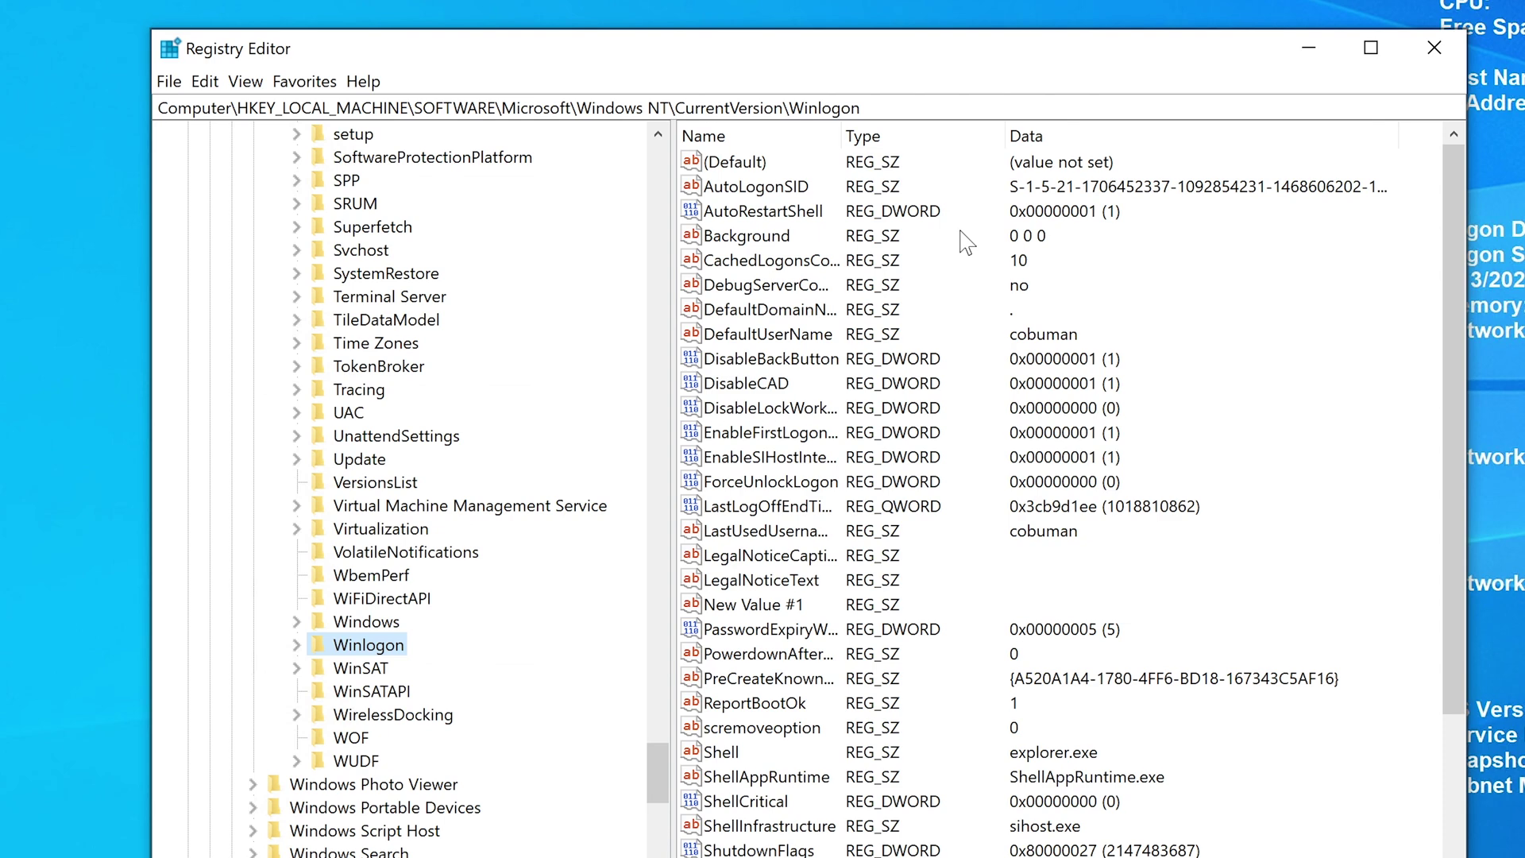
# Step: Highlight each address-bar path part in turn, from Computer through CurrentVersion to Winlogon
pyautogui.click(884, 99)
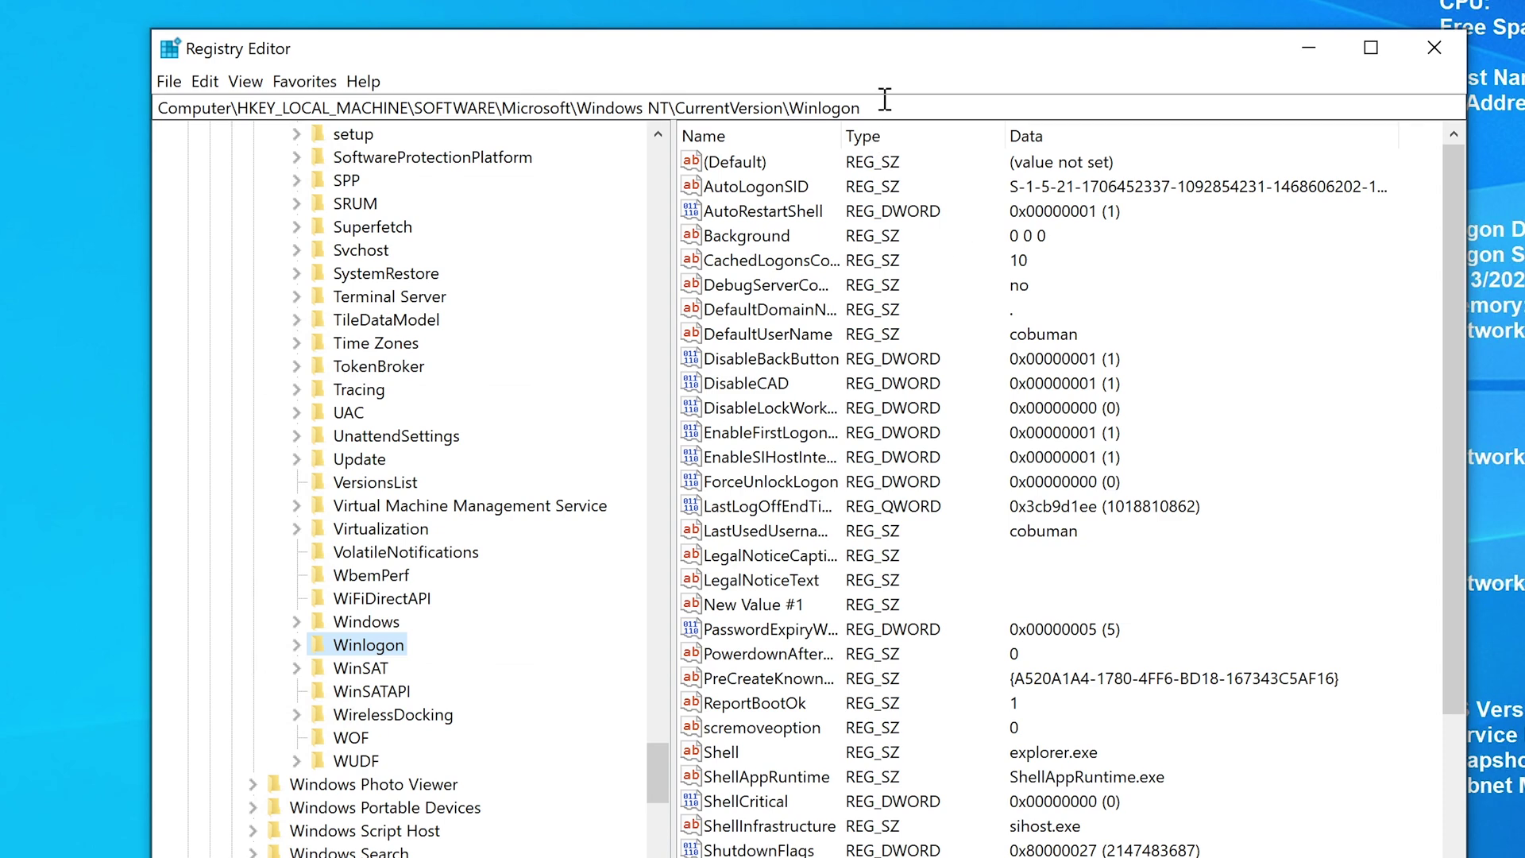
pyautogui.moveTo(857, 102); pyautogui.dragTo(159, 108)
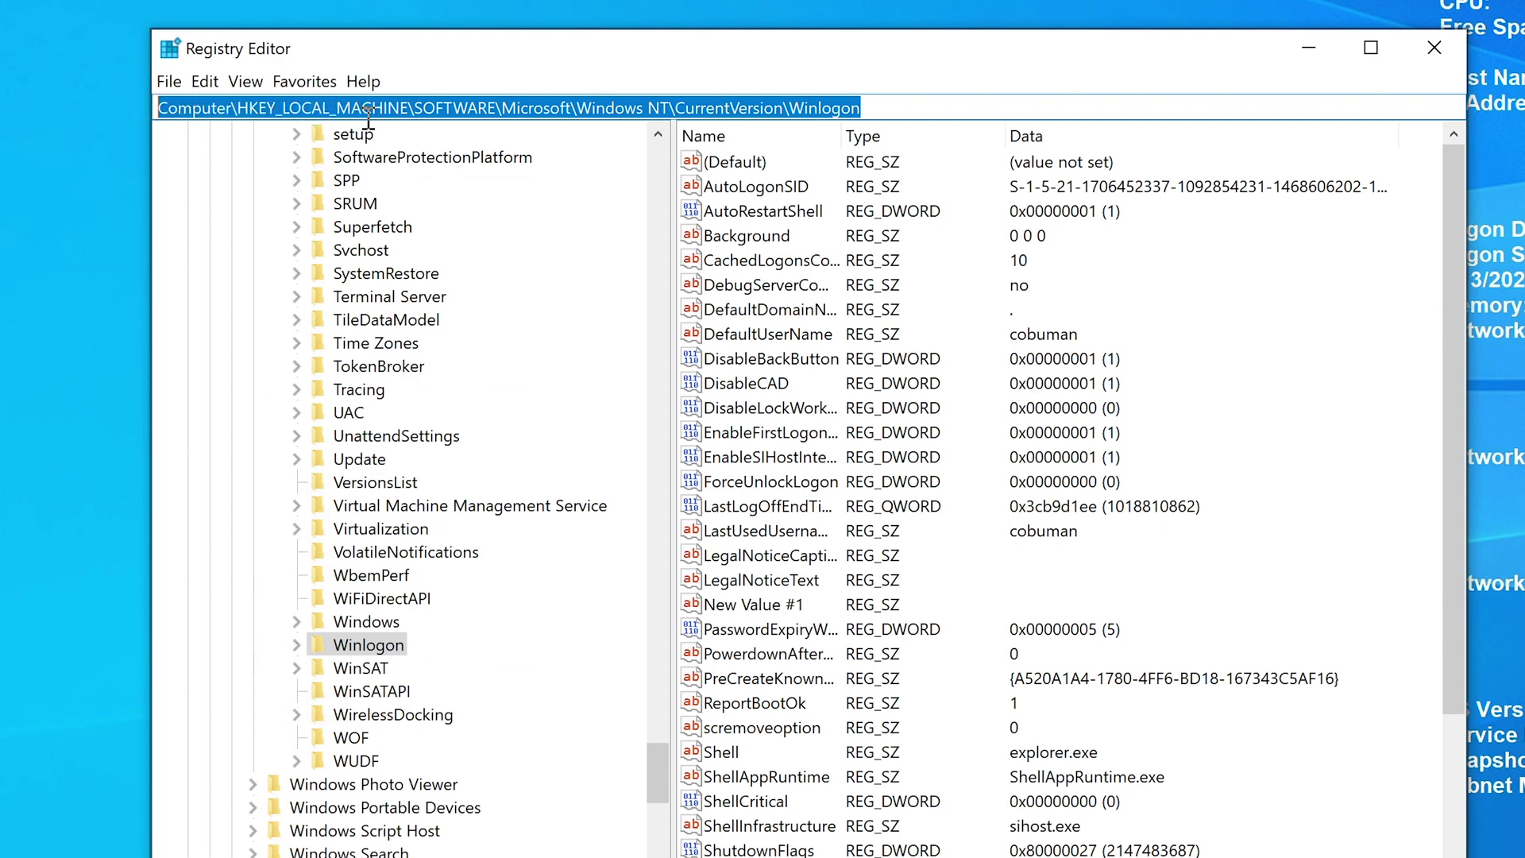
pyautogui.click(202, 102)
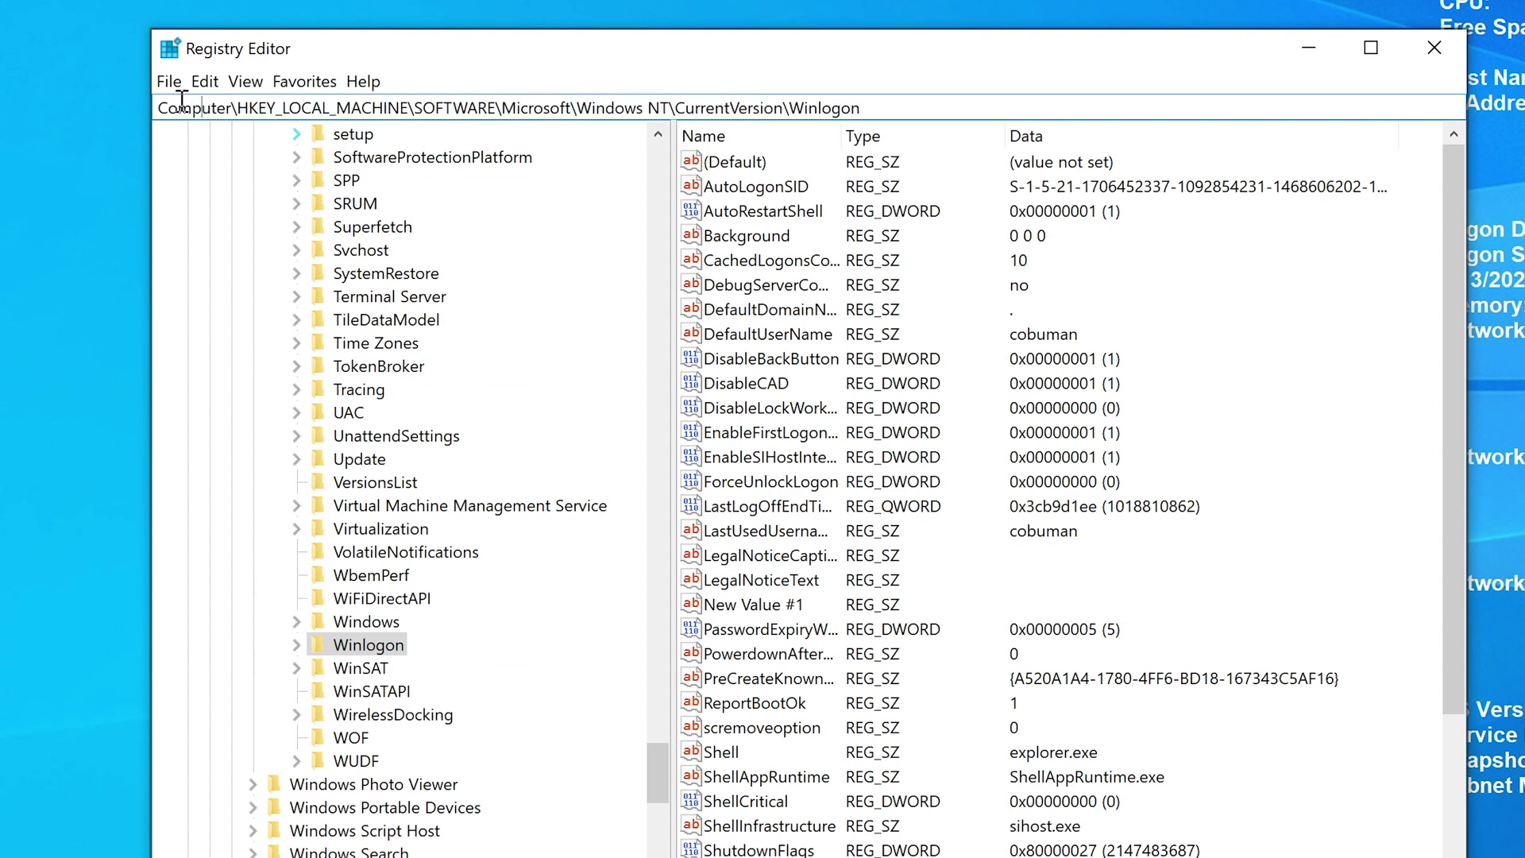
pyautogui.moveTo(161, 103); pyautogui.dragTo(497, 97)
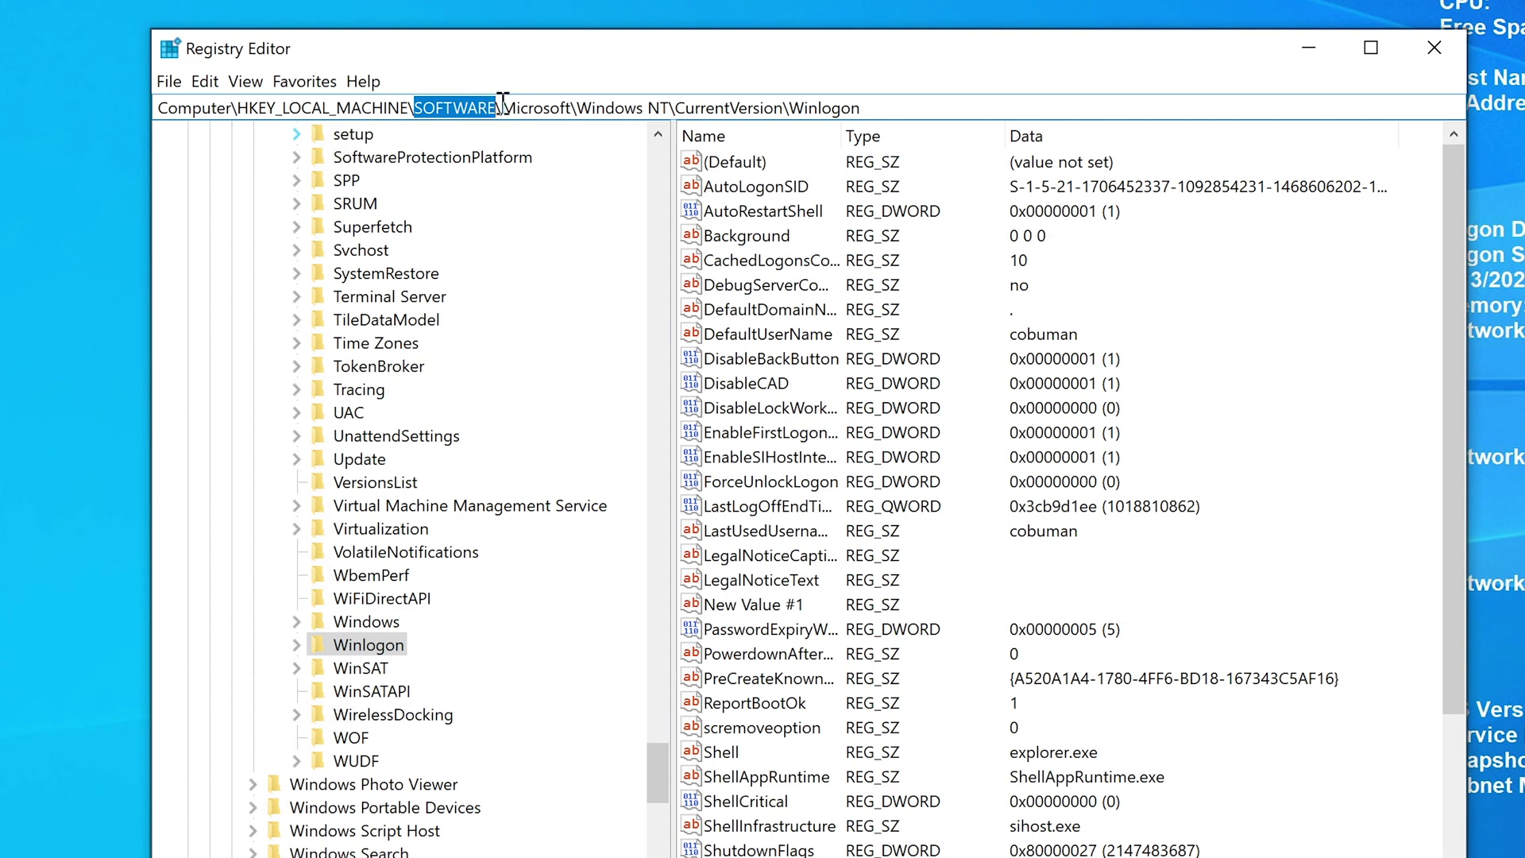
pyautogui.click(502, 101)
pyautogui.moveTo(502, 102); pyautogui.dragTo(782, 110)
pyautogui.click(578, 105)
pyautogui.click(675, 106)
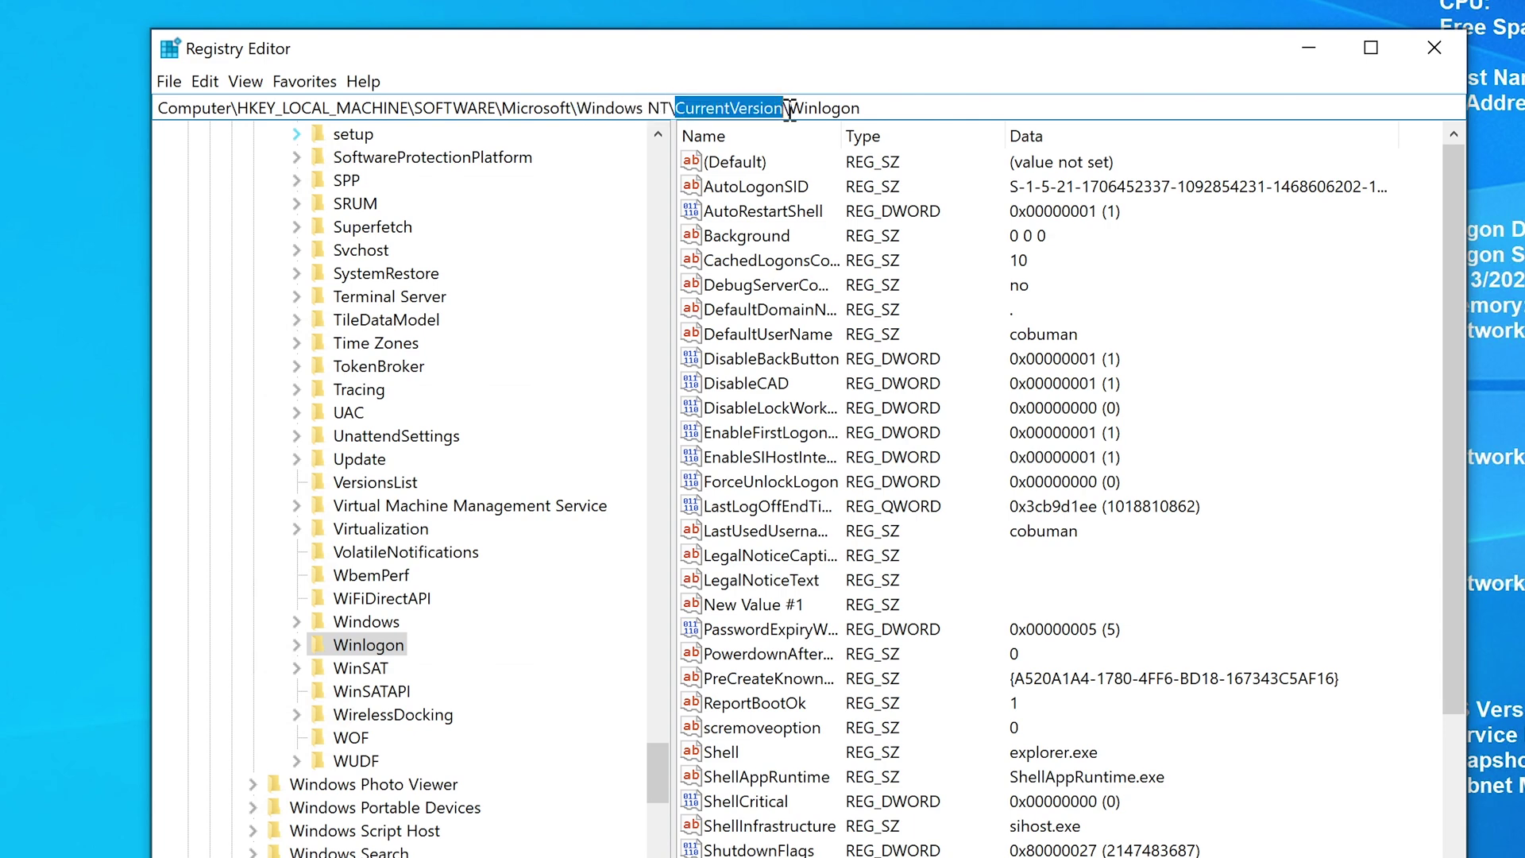
pyautogui.moveTo(789, 106); pyautogui.dragTo(864, 98)
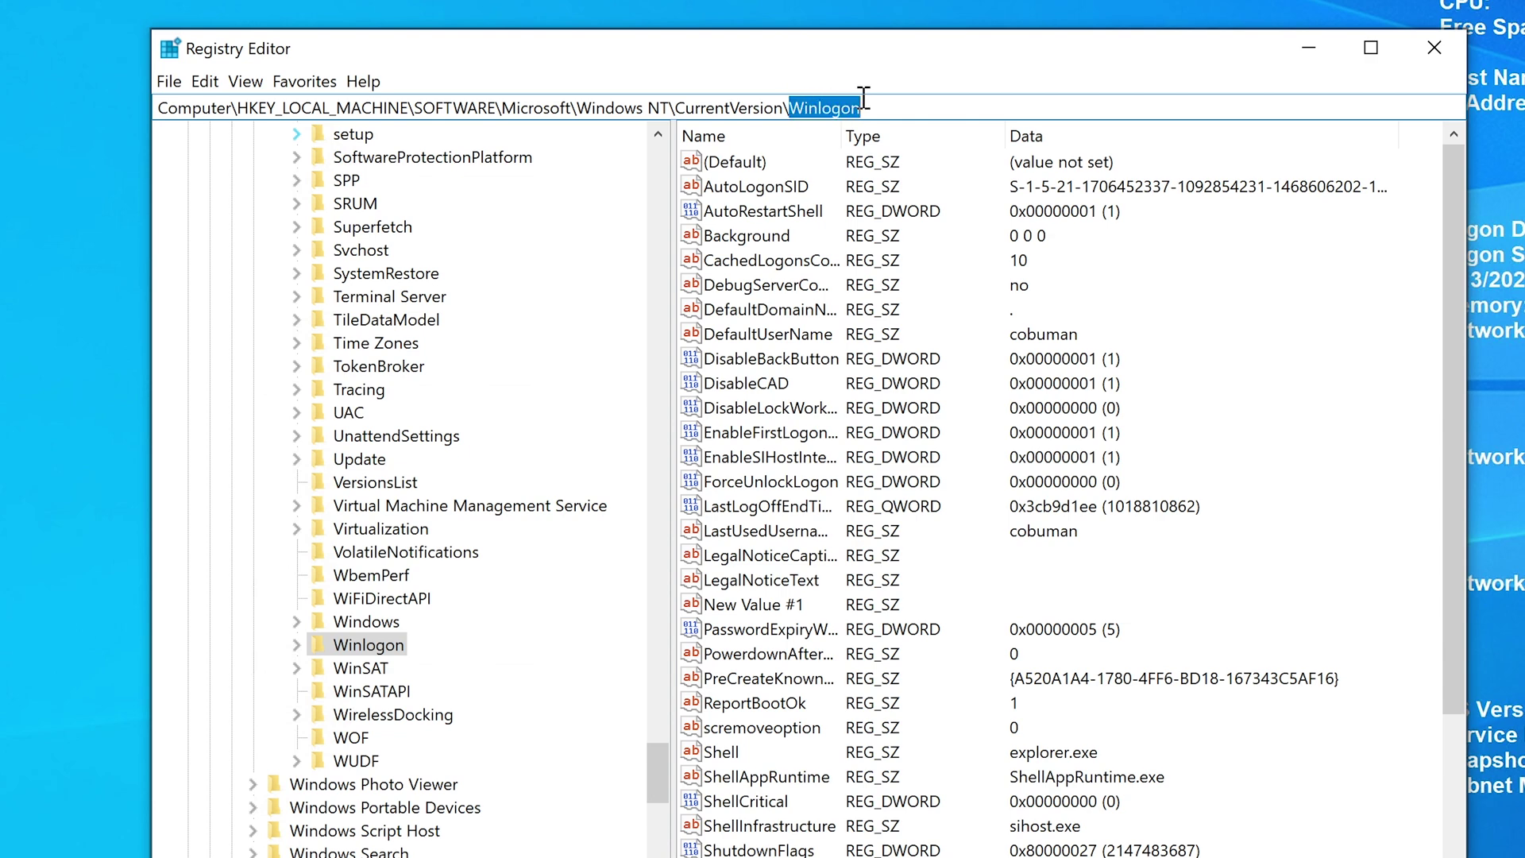
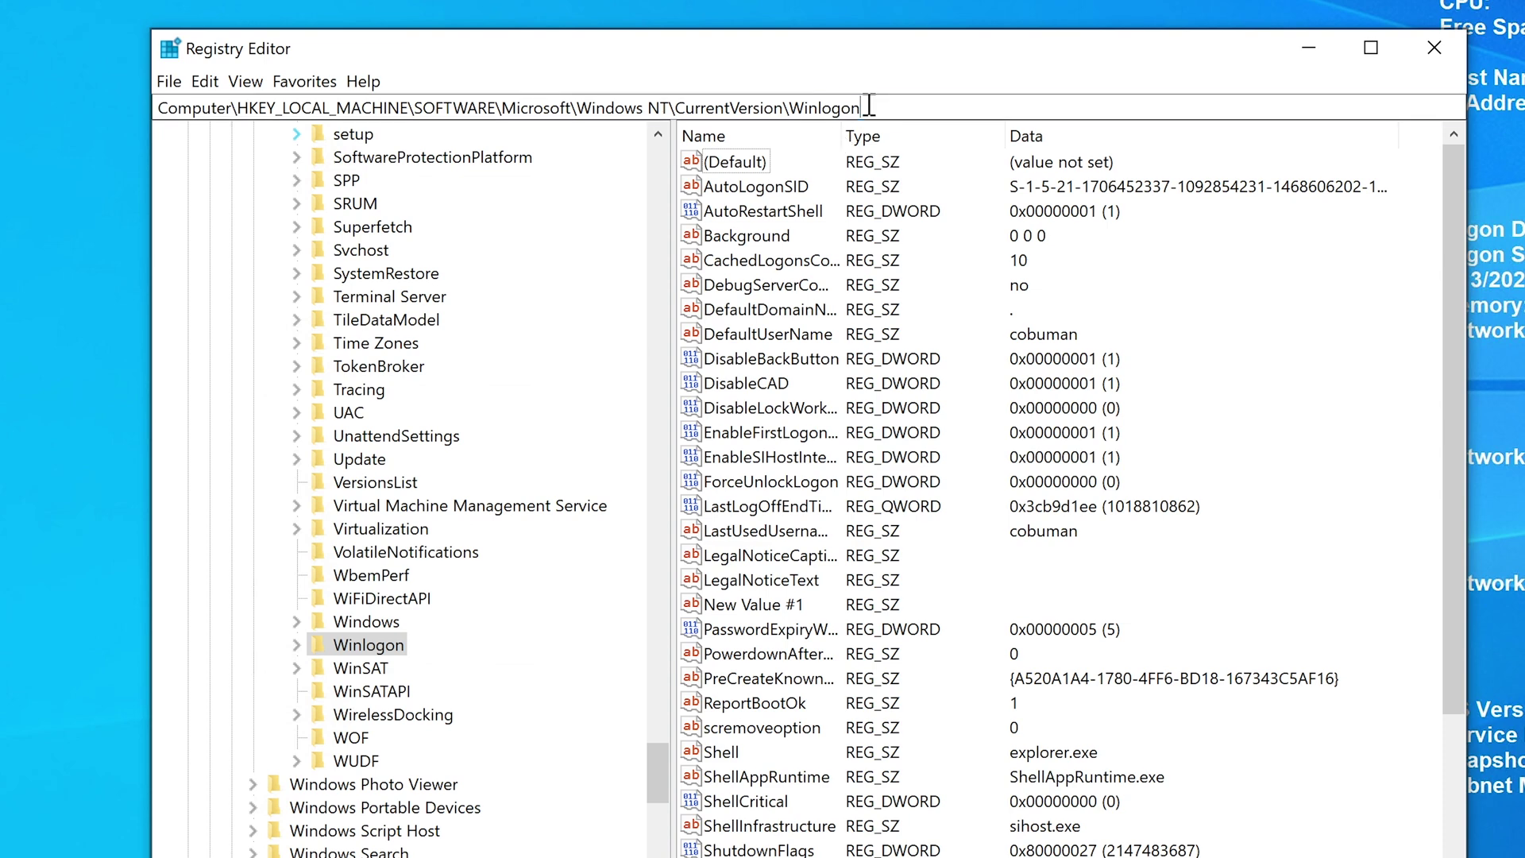
# Step: Display the Winlogon key's new value types (Key, String Value, DWORD) from the context and Edit menus
pyautogui.click(1150, 313)
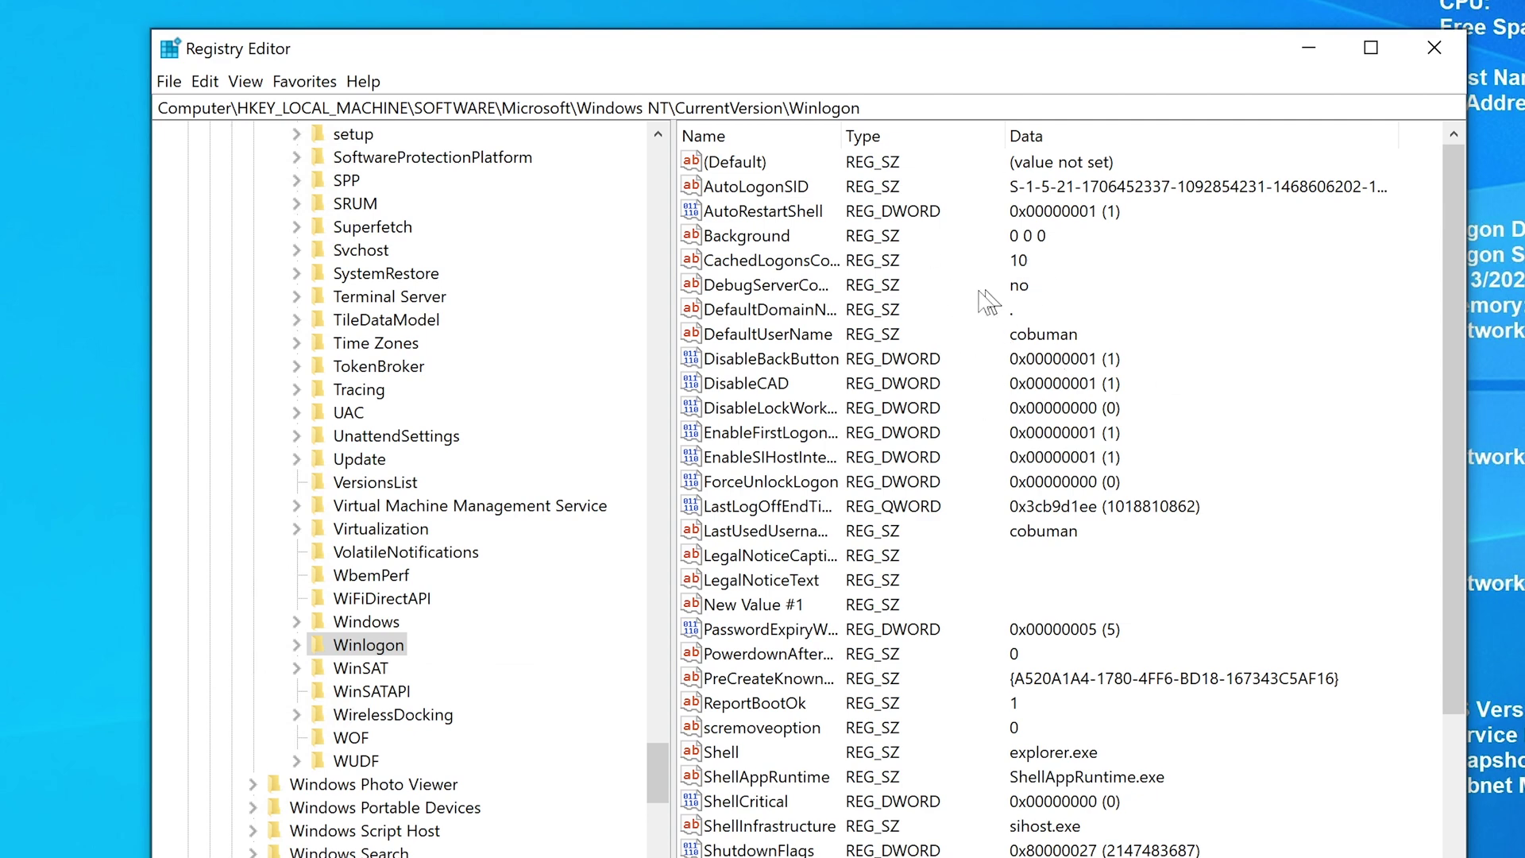
pyautogui.rightClick(946, 315)
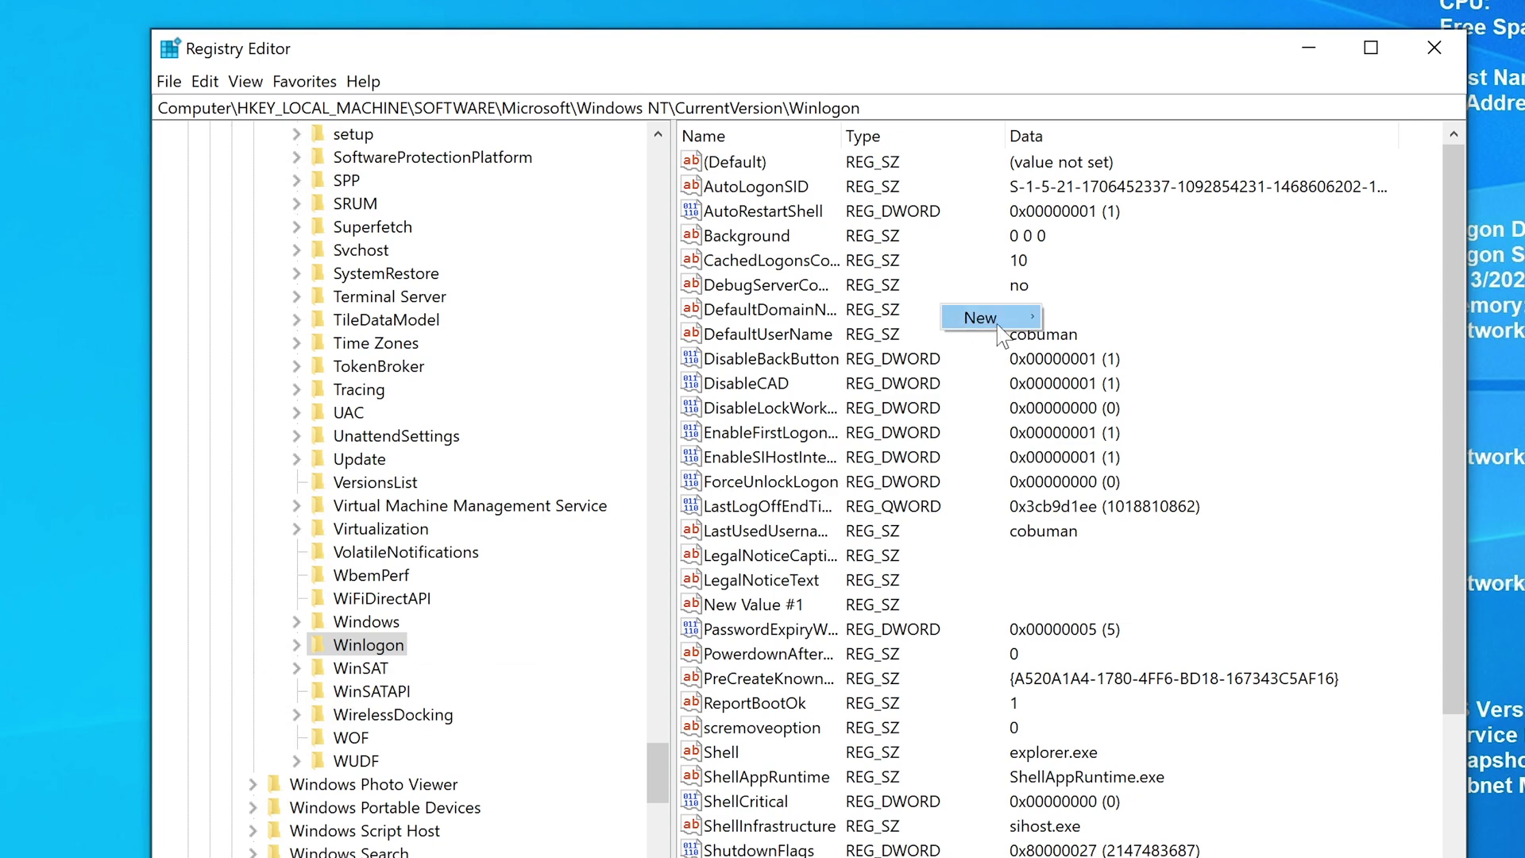
pyautogui.moveTo(998, 327)
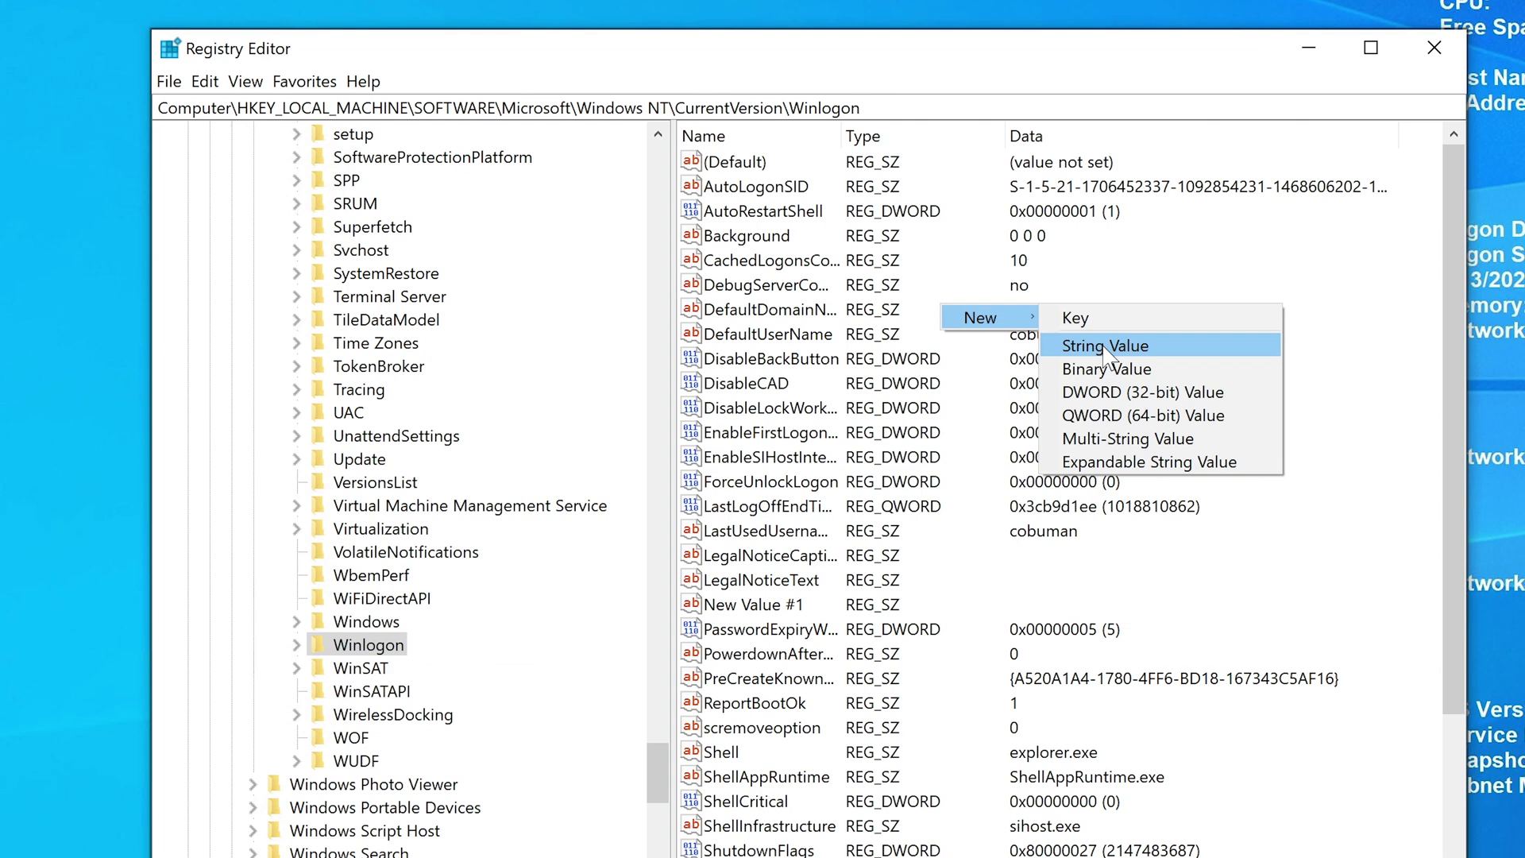
pyautogui.press('Escape')
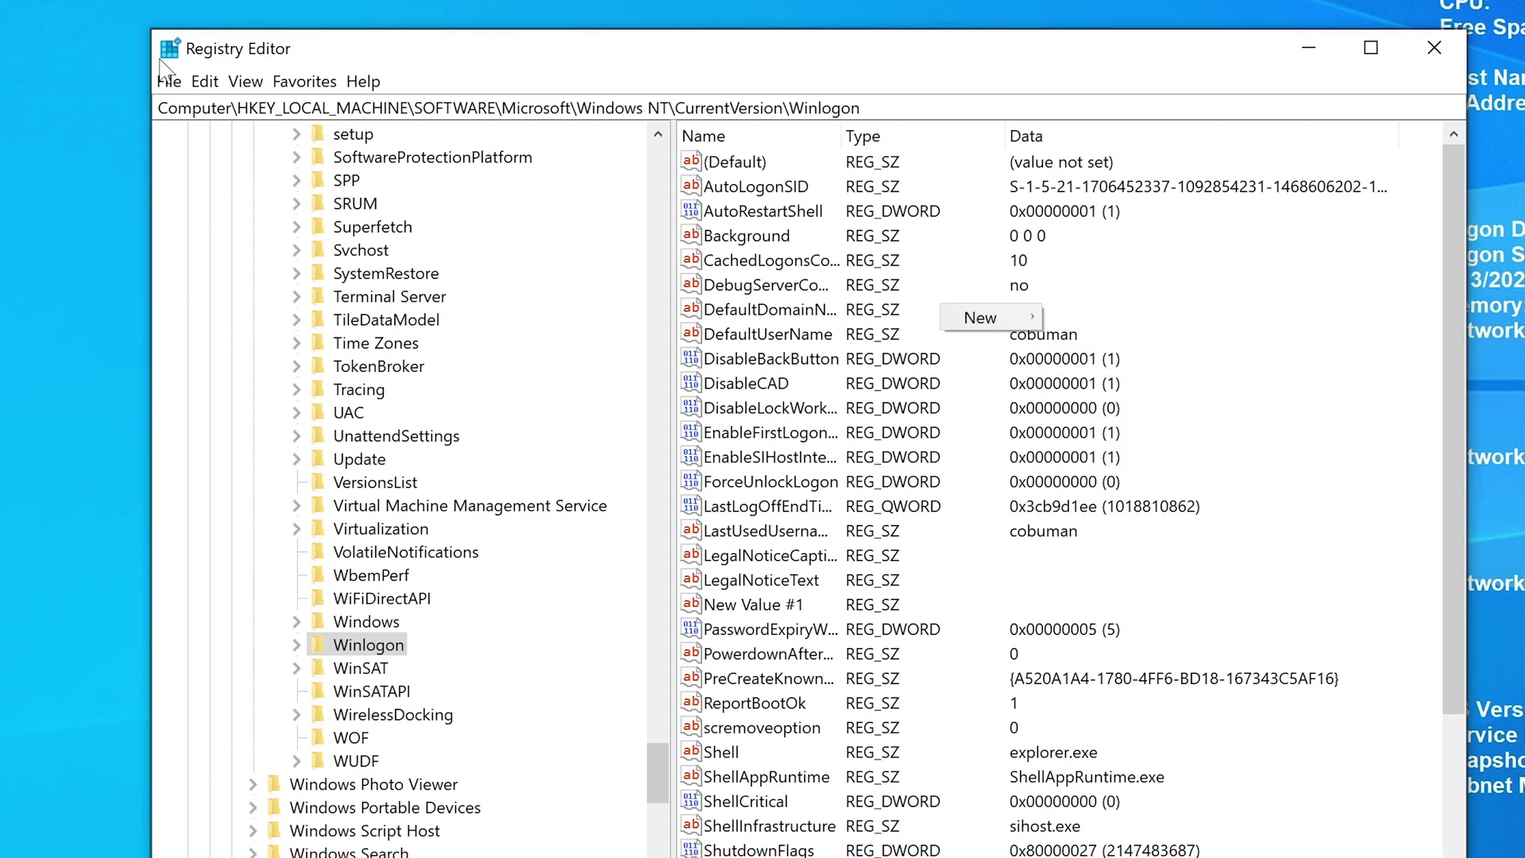
pyautogui.click(205, 82)
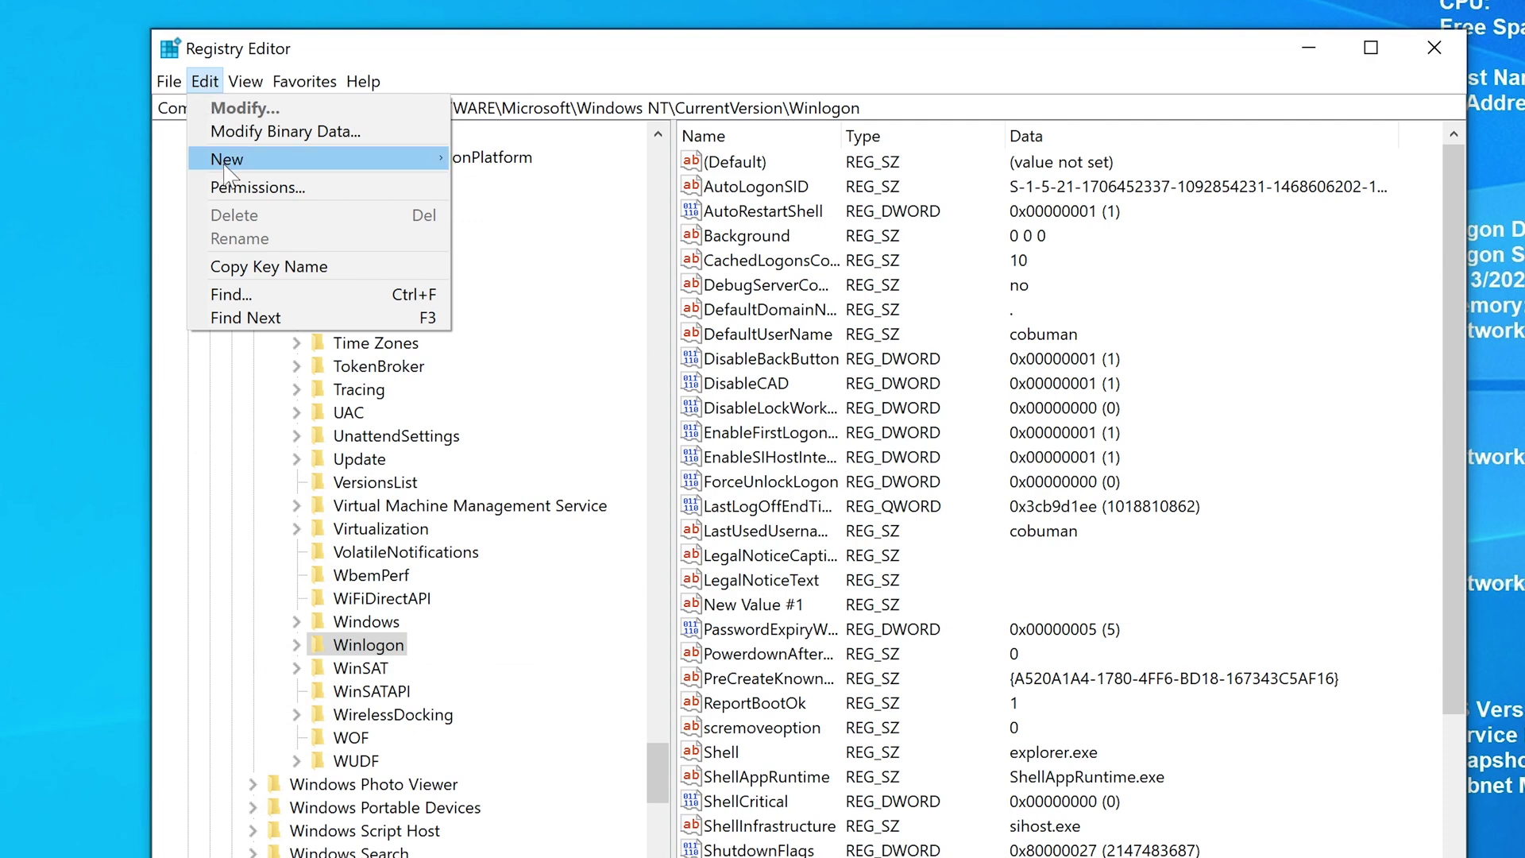
pyautogui.moveTo(223, 165)
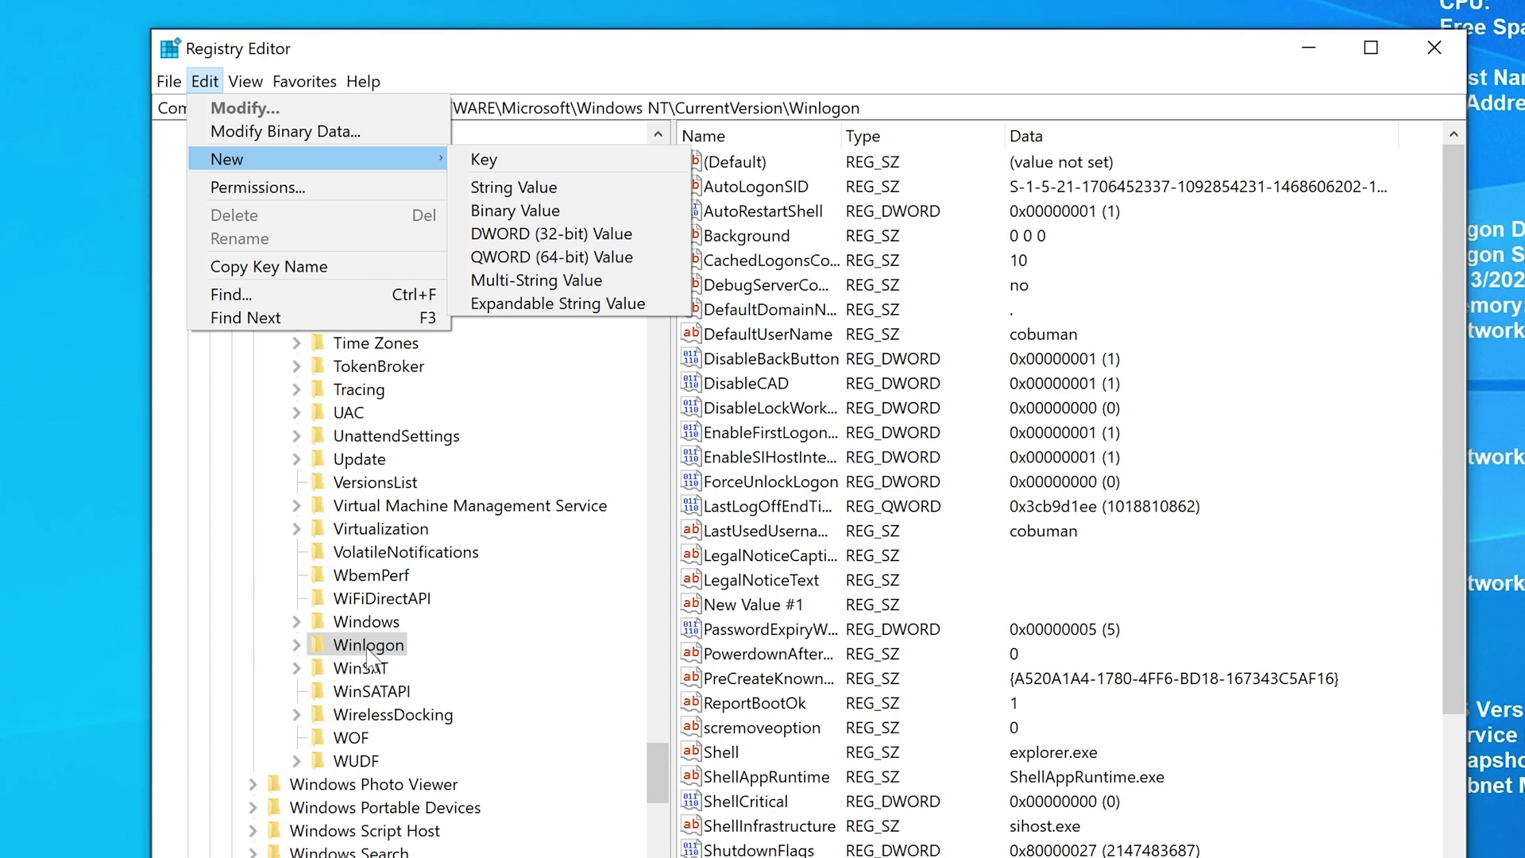
pyautogui.click(972, 285)
# Step: Add a String Value under Winlogon and name it AutoAdminLogon
pyautogui.rightClick(968, 284)
pyautogui.moveTo(1006, 300)
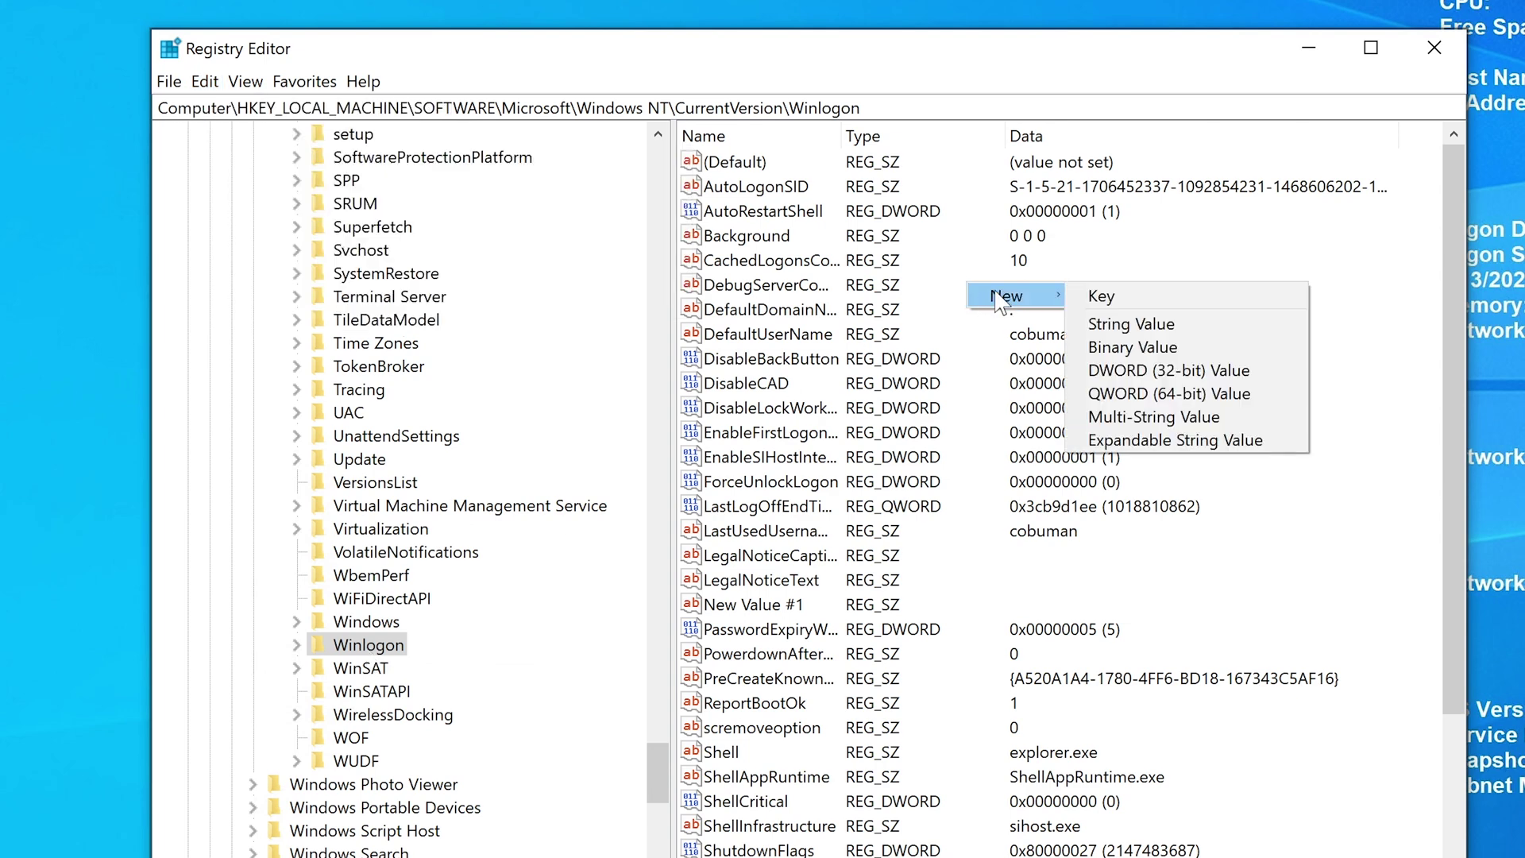
pyautogui.click(1131, 332)
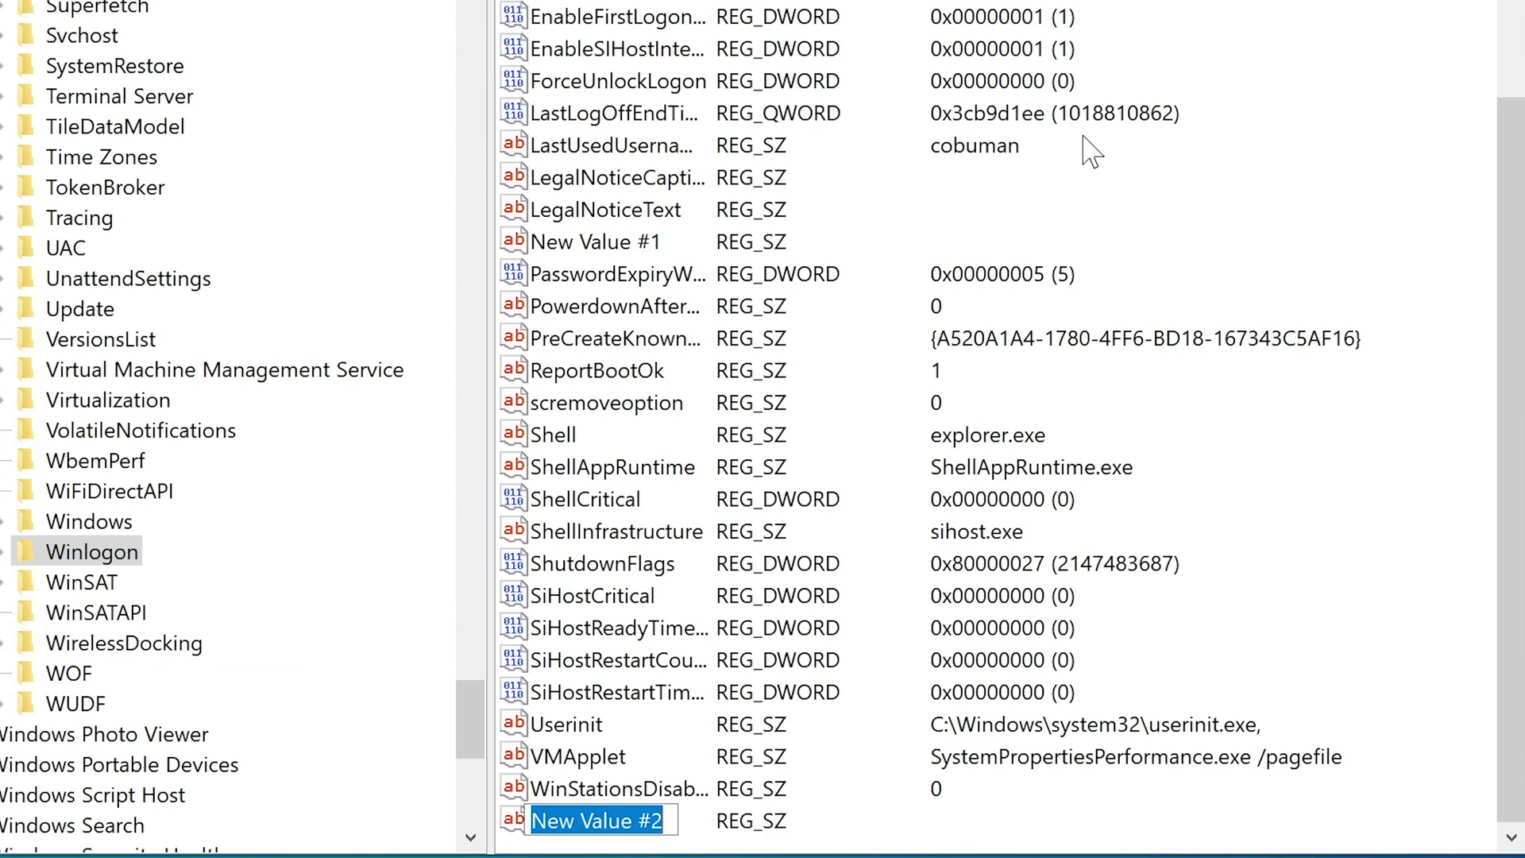
pyautogui.write('AutoAdminLogon')
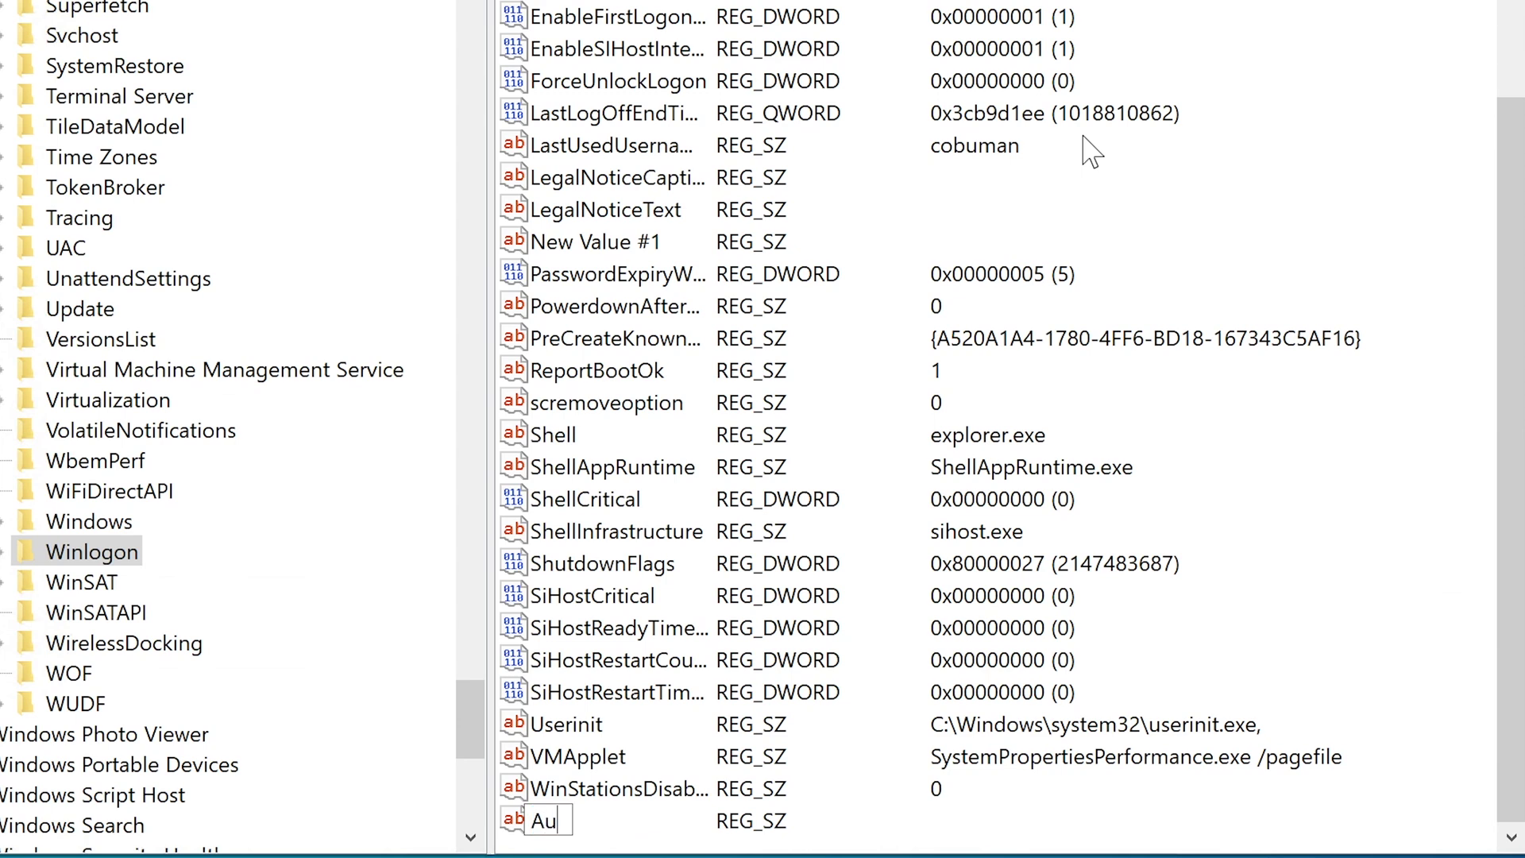
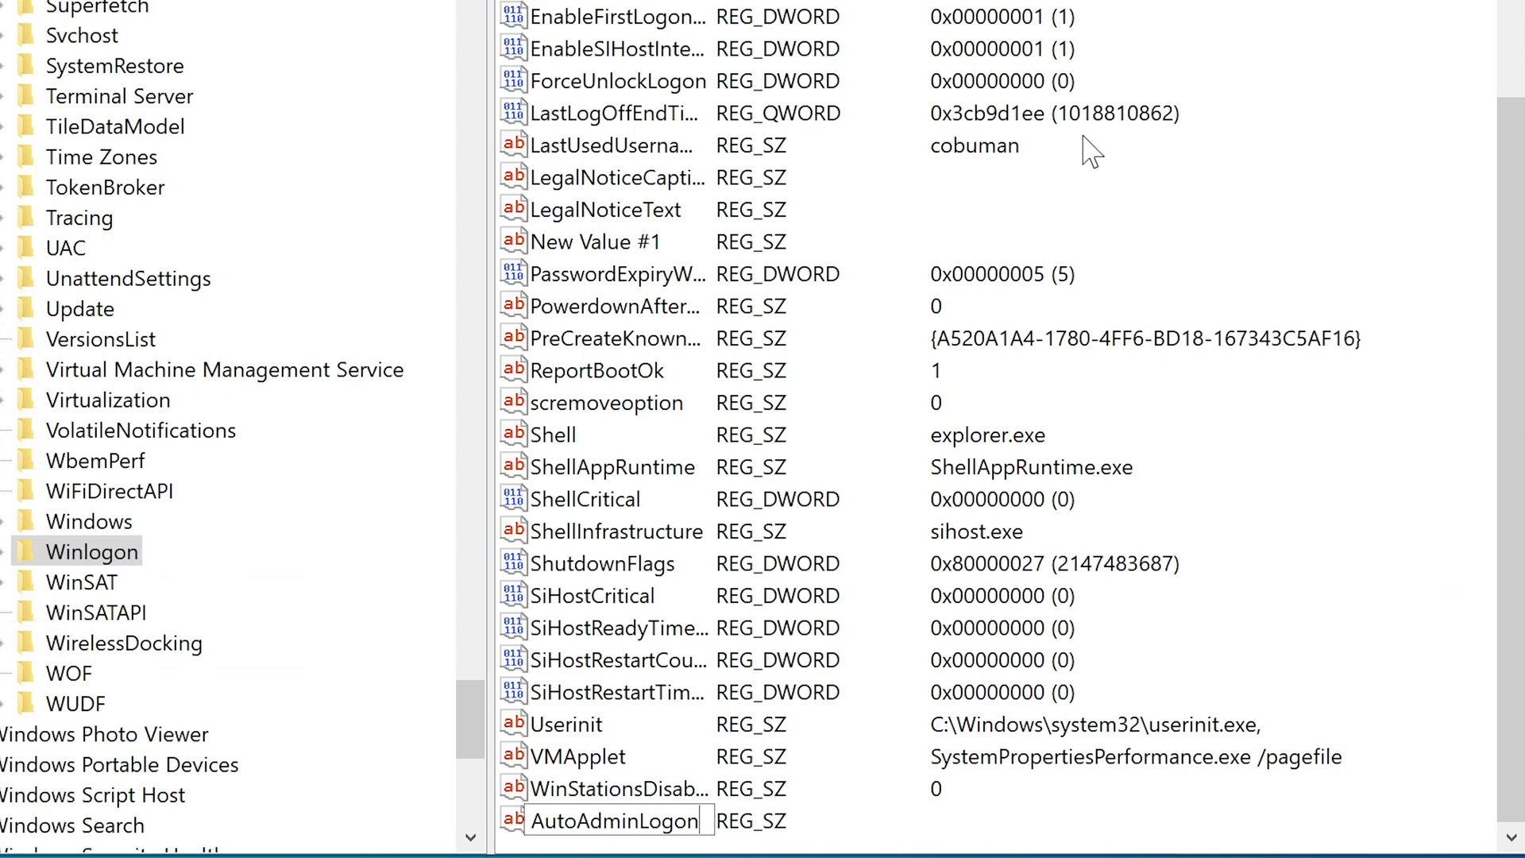
# Step: Name the new Winlogon string AutoAdminLogon and give it the value data 1
pyautogui.press('Return')
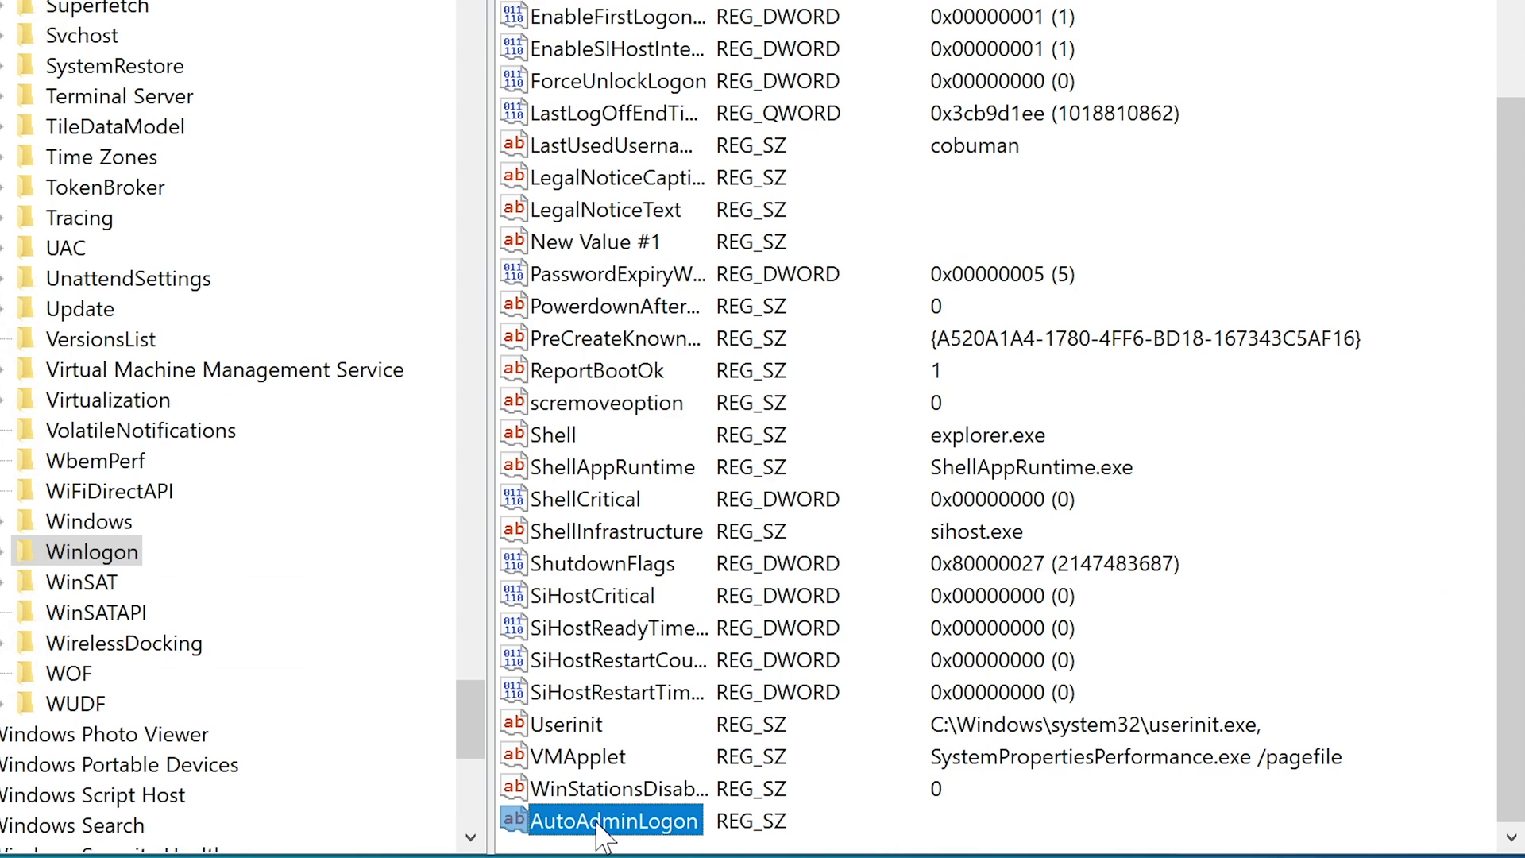
pyautogui.doubleClick(597, 822)
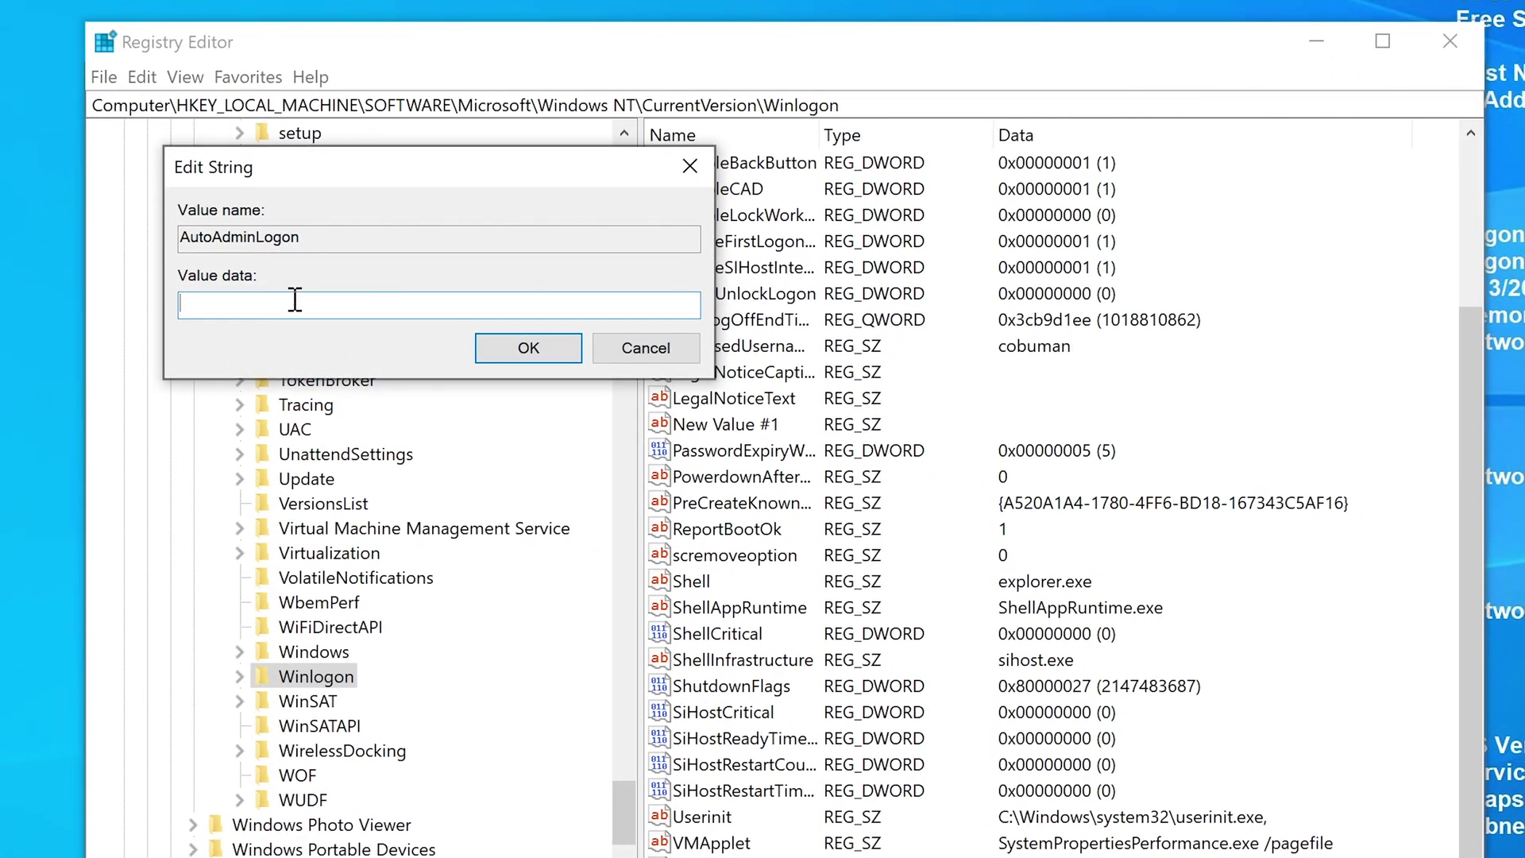
pyautogui.write('1')
pyautogui.moveTo(363, 173); pyautogui.dragTo(860, 265)
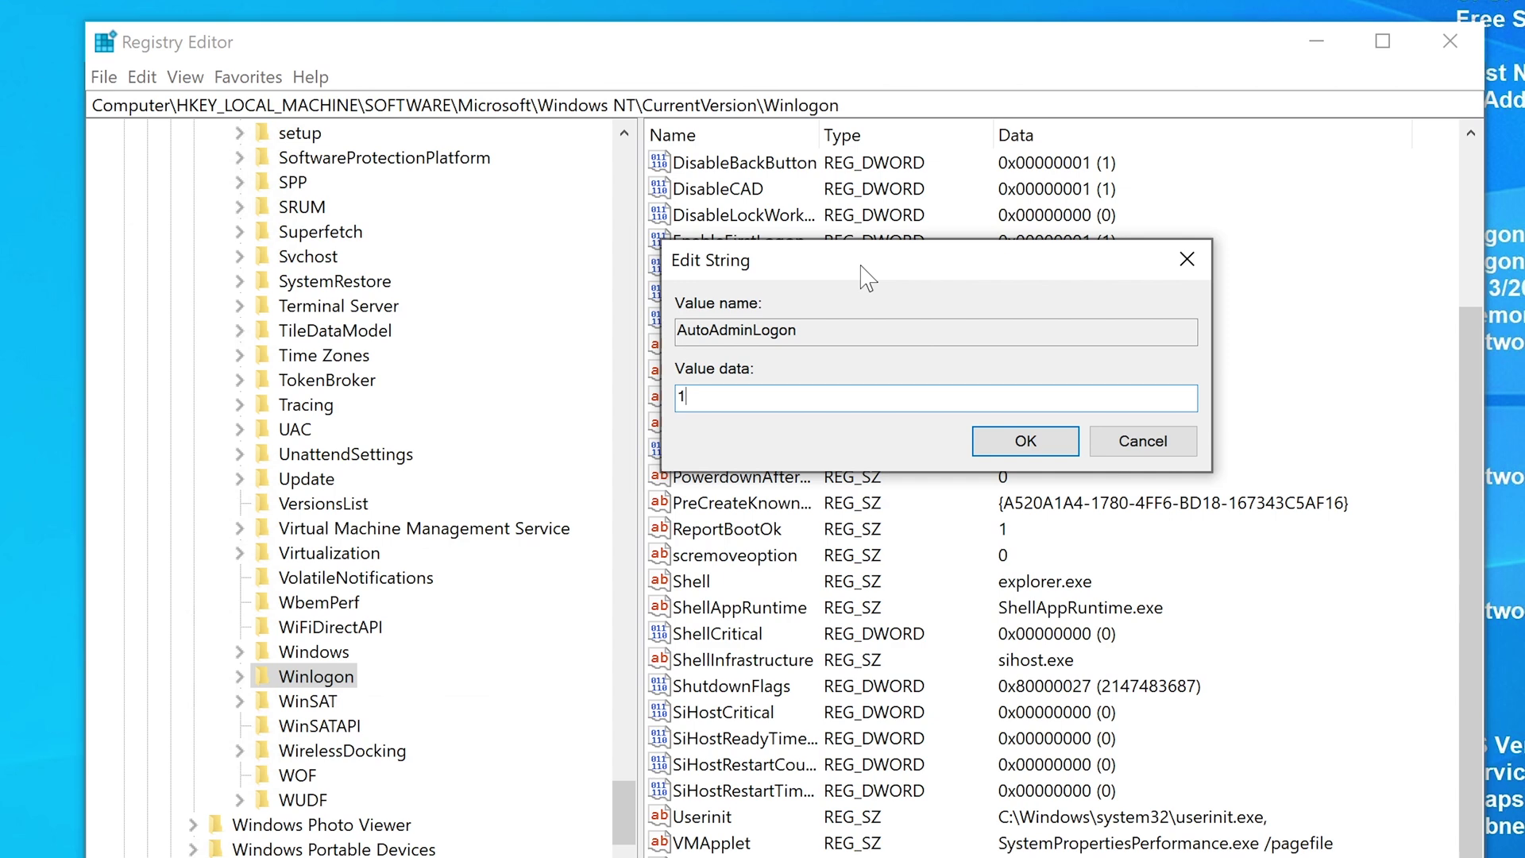
pyautogui.click(1026, 451)
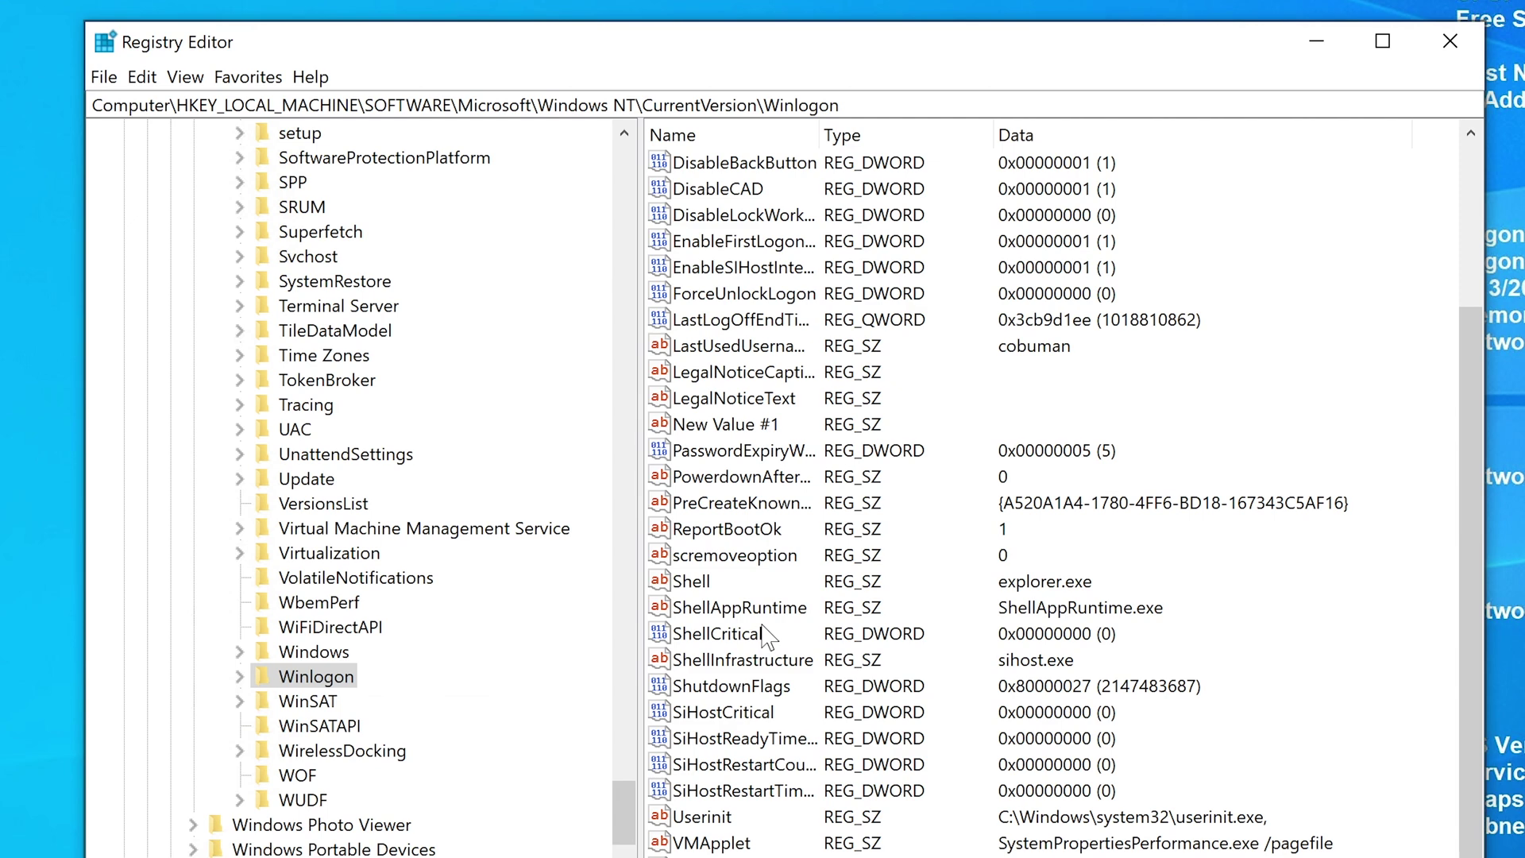
pyautogui.scroll(3, 767, 635)
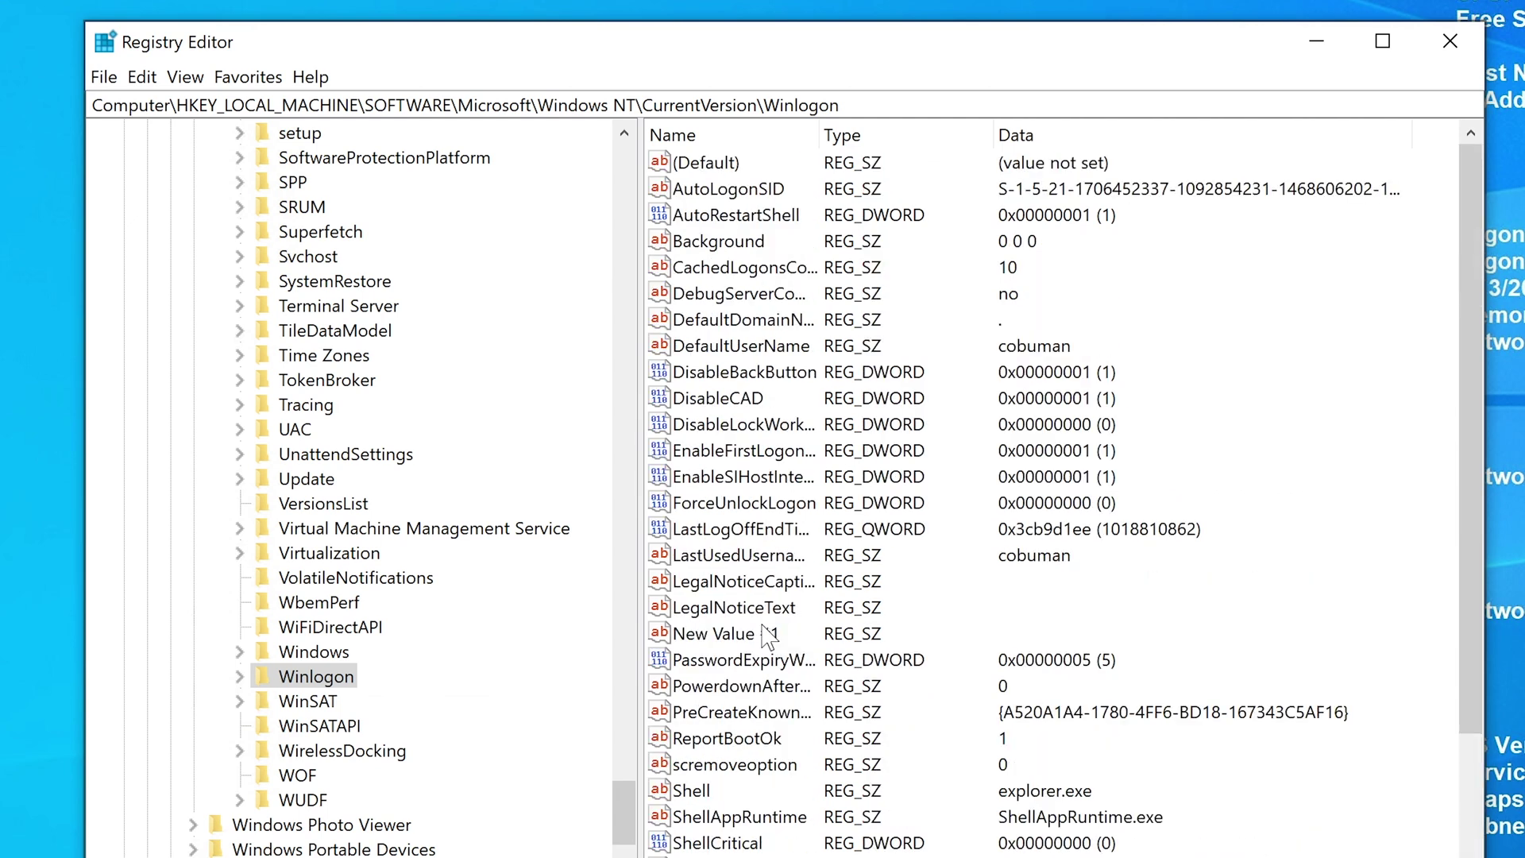
pyautogui.click(727, 350)
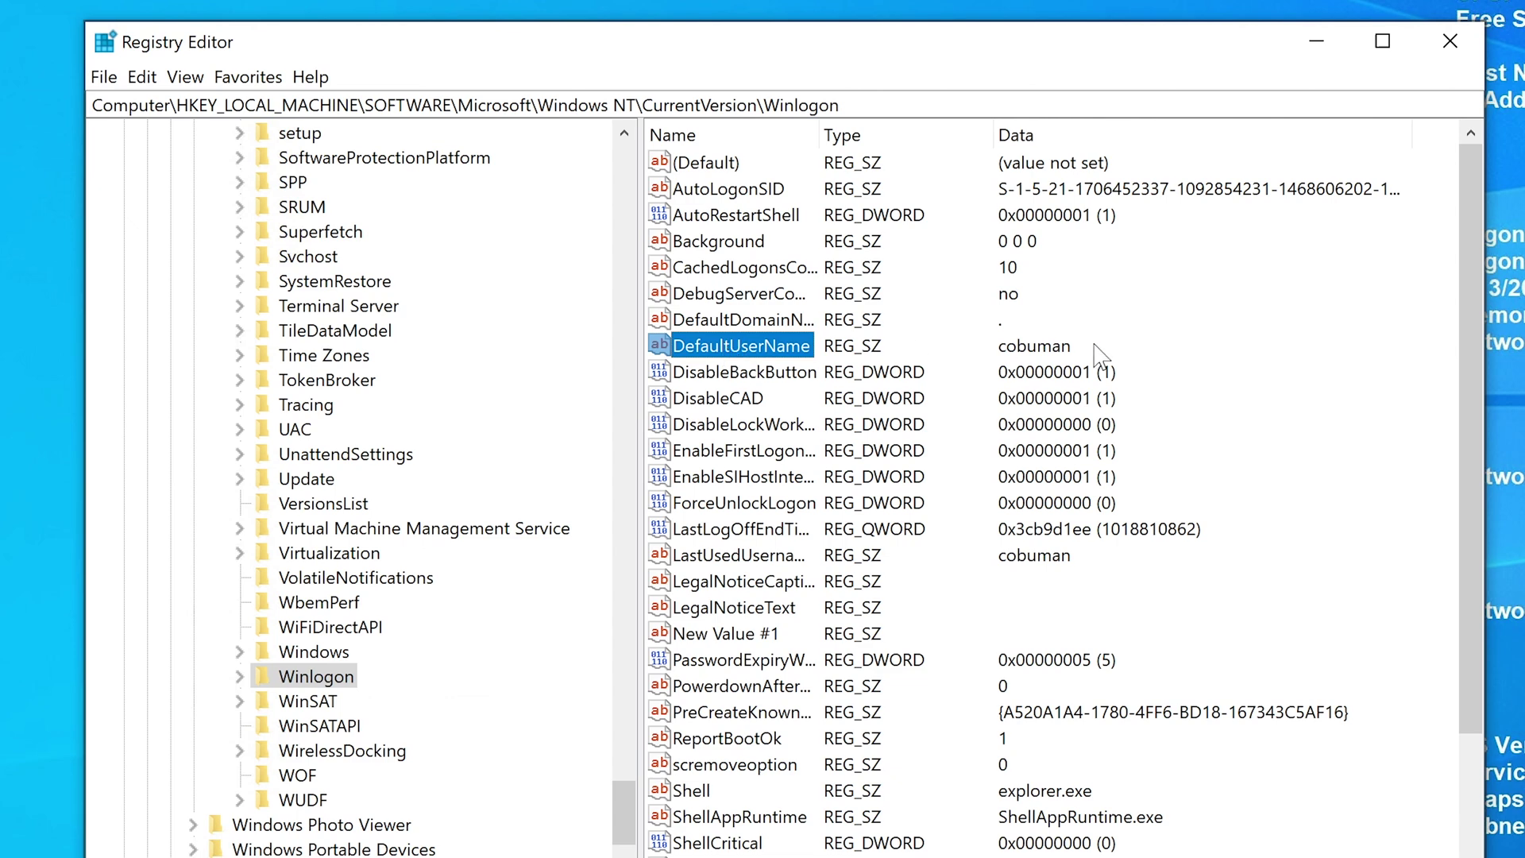
pyautogui.doubleClick(751, 354)
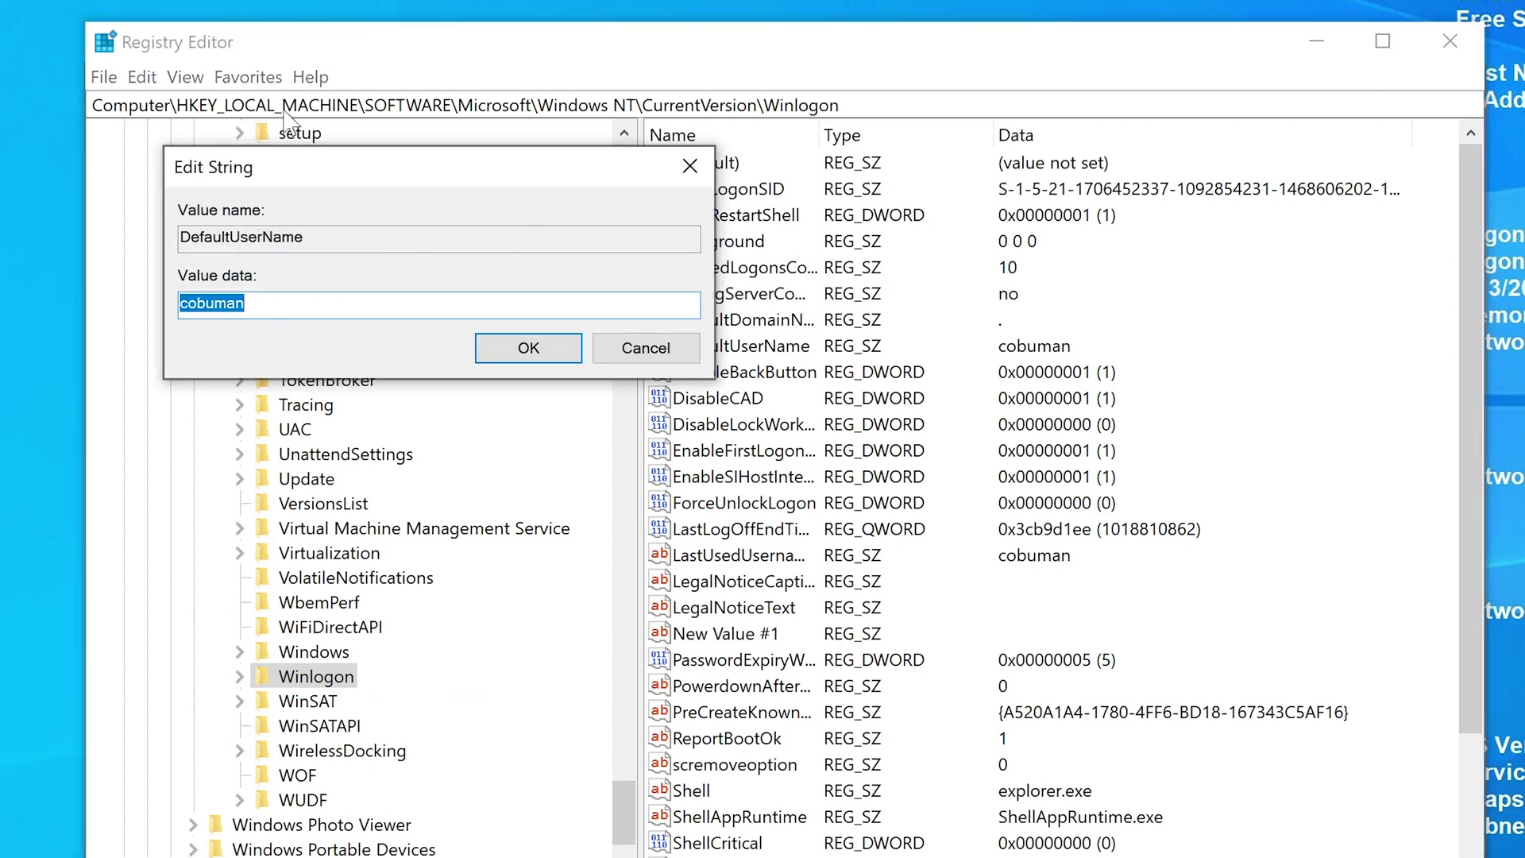
pyautogui.moveTo(422, 183); pyautogui.dragTo(913, 402)
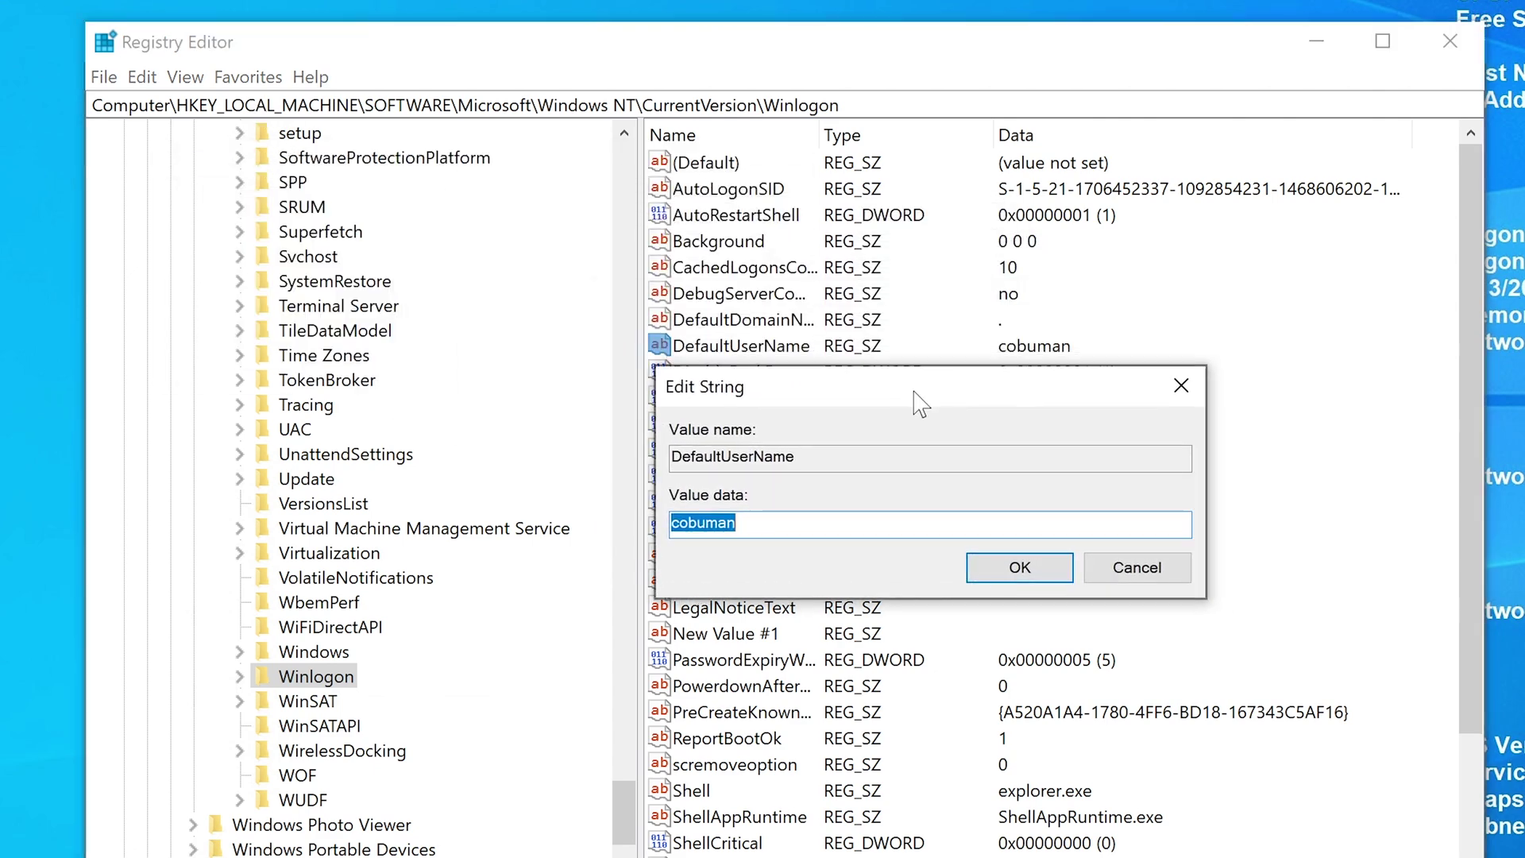
pyautogui.click(751, 522)
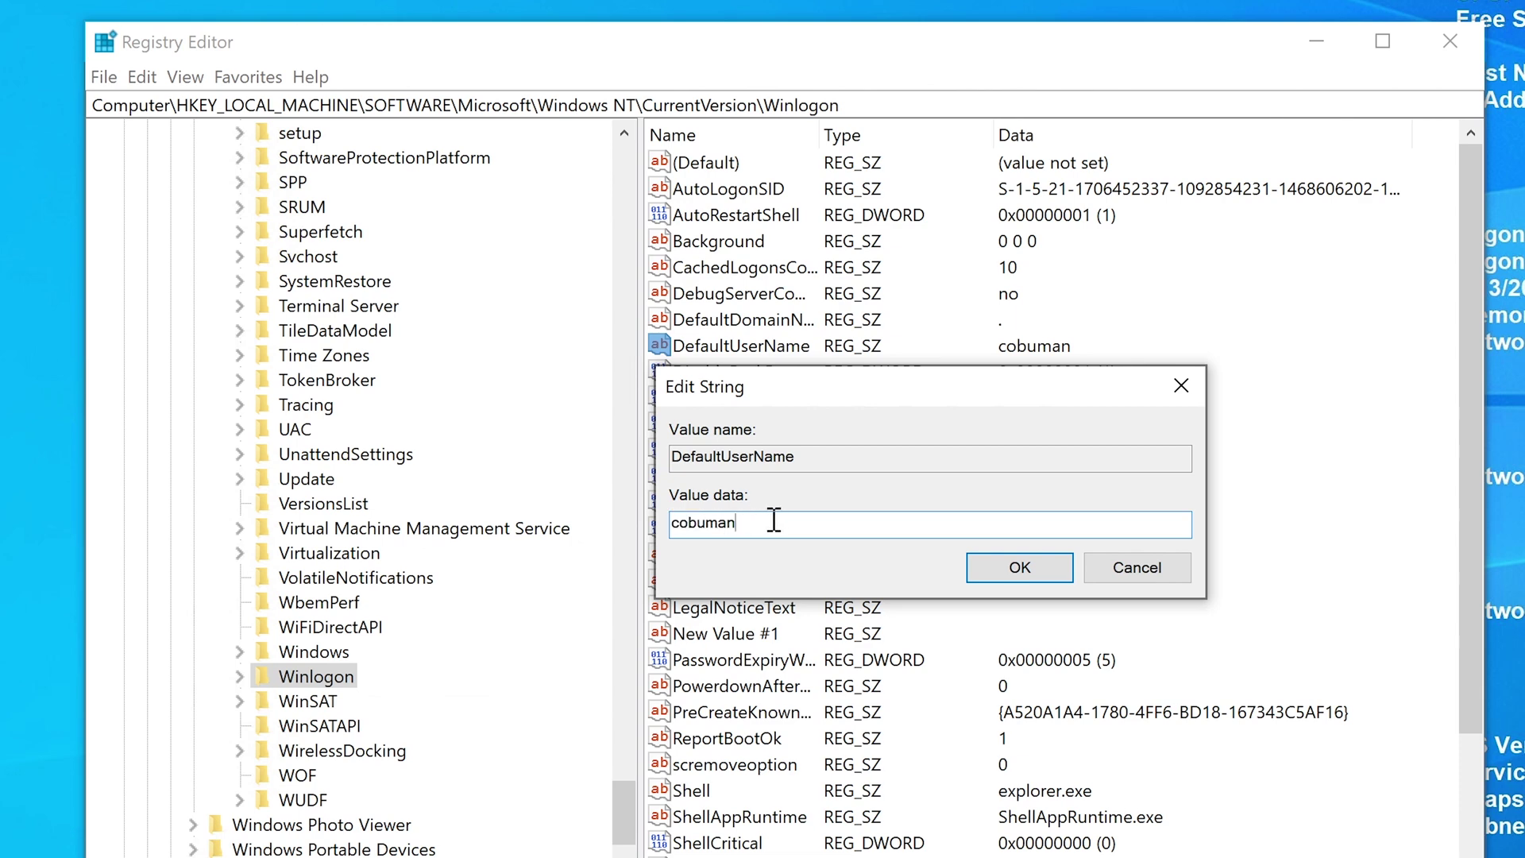
pyautogui.moveTo(776, 520); pyautogui.dragTo(644, 520)
pyautogui.click(822, 523)
pyautogui.moveTo(859, 402); pyautogui.dragTo(855, 392)
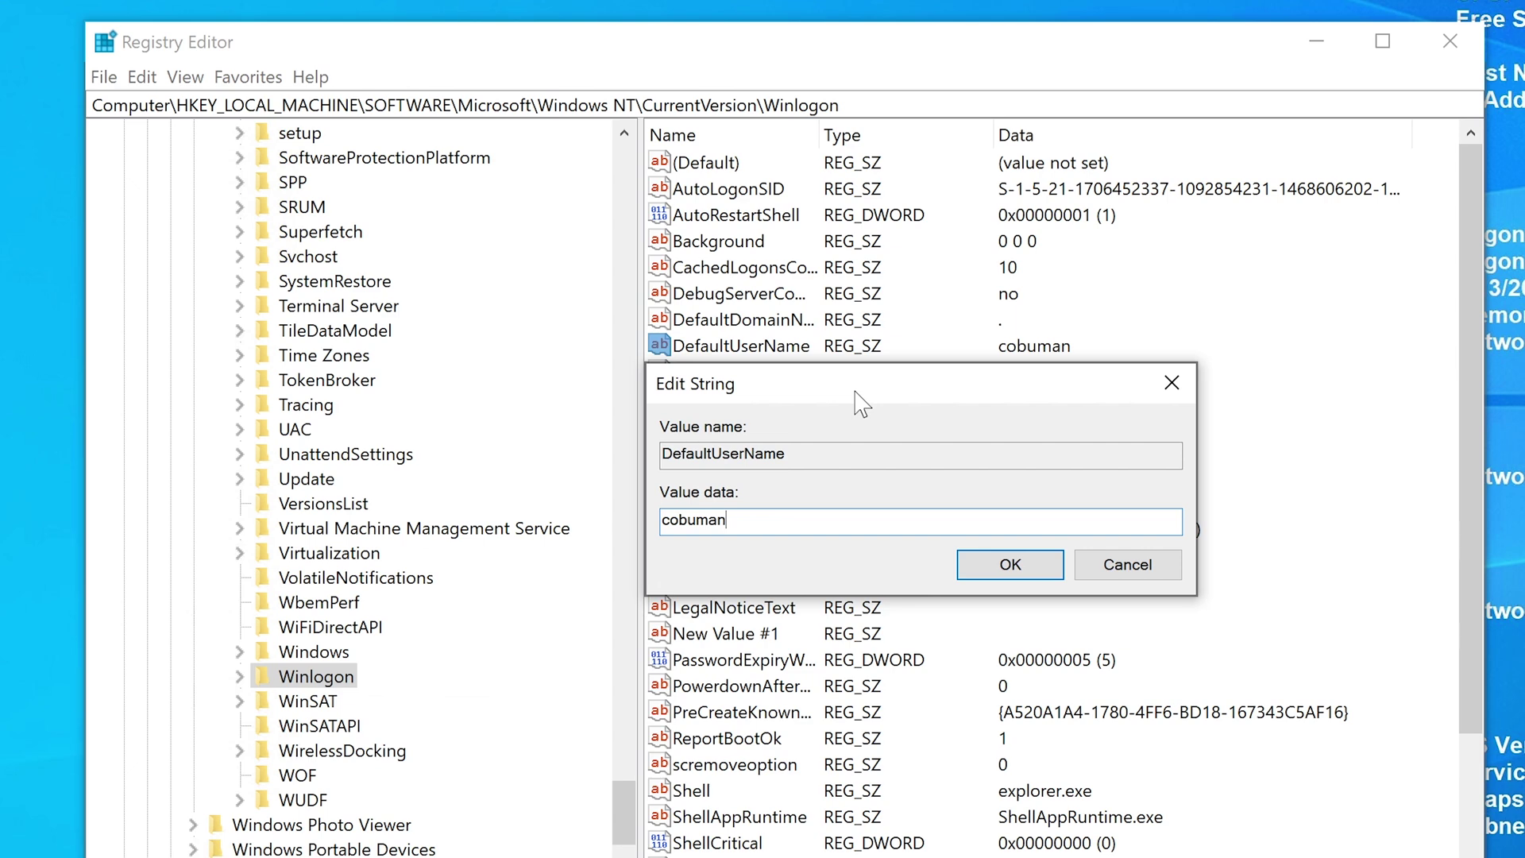
pyautogui.click(1123, 559)
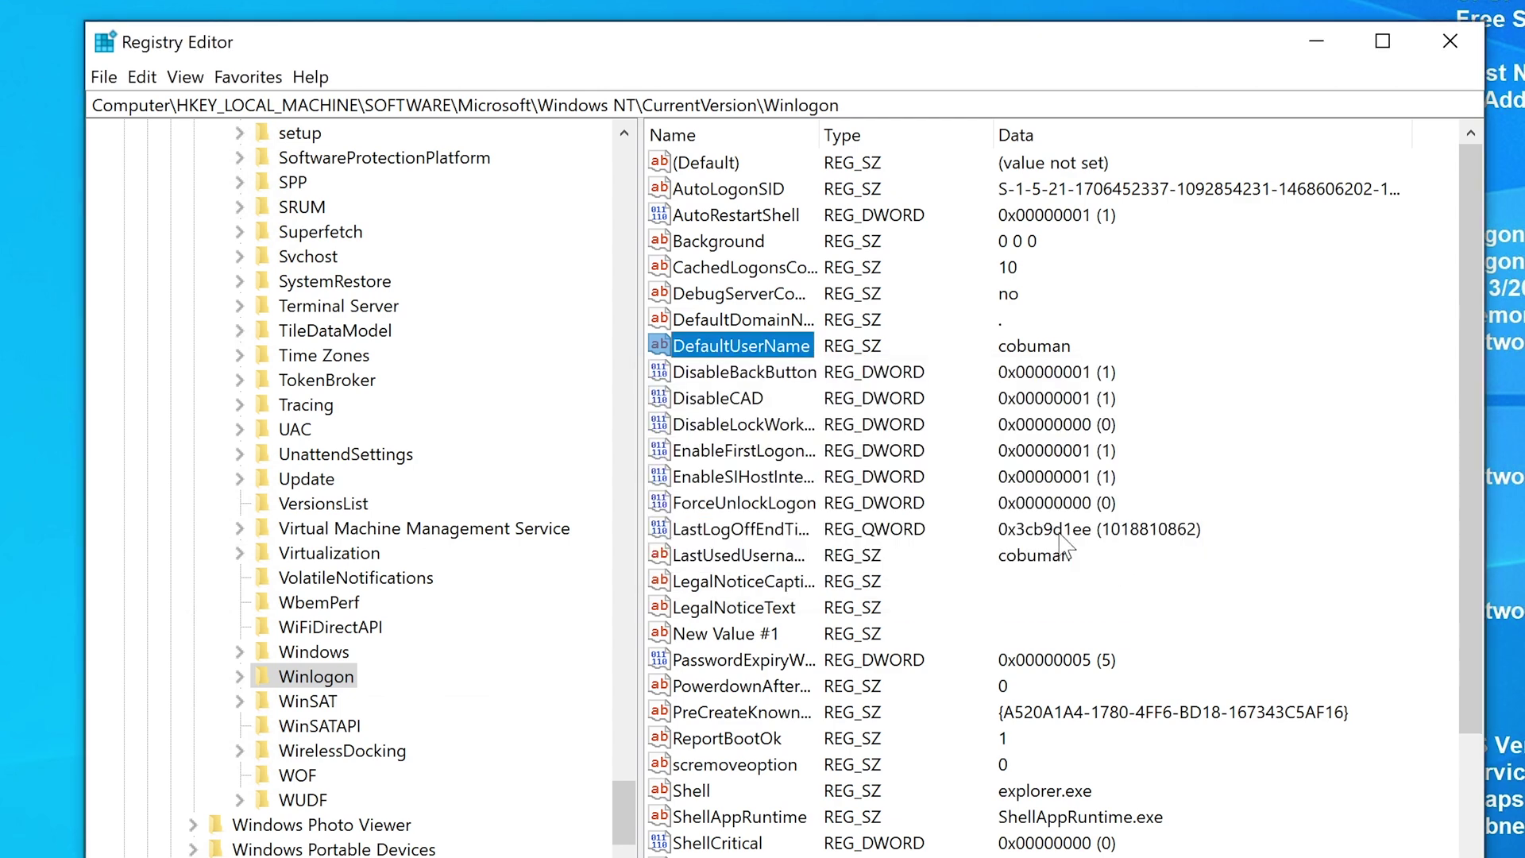
pyautogui.rightClick(751, 359)
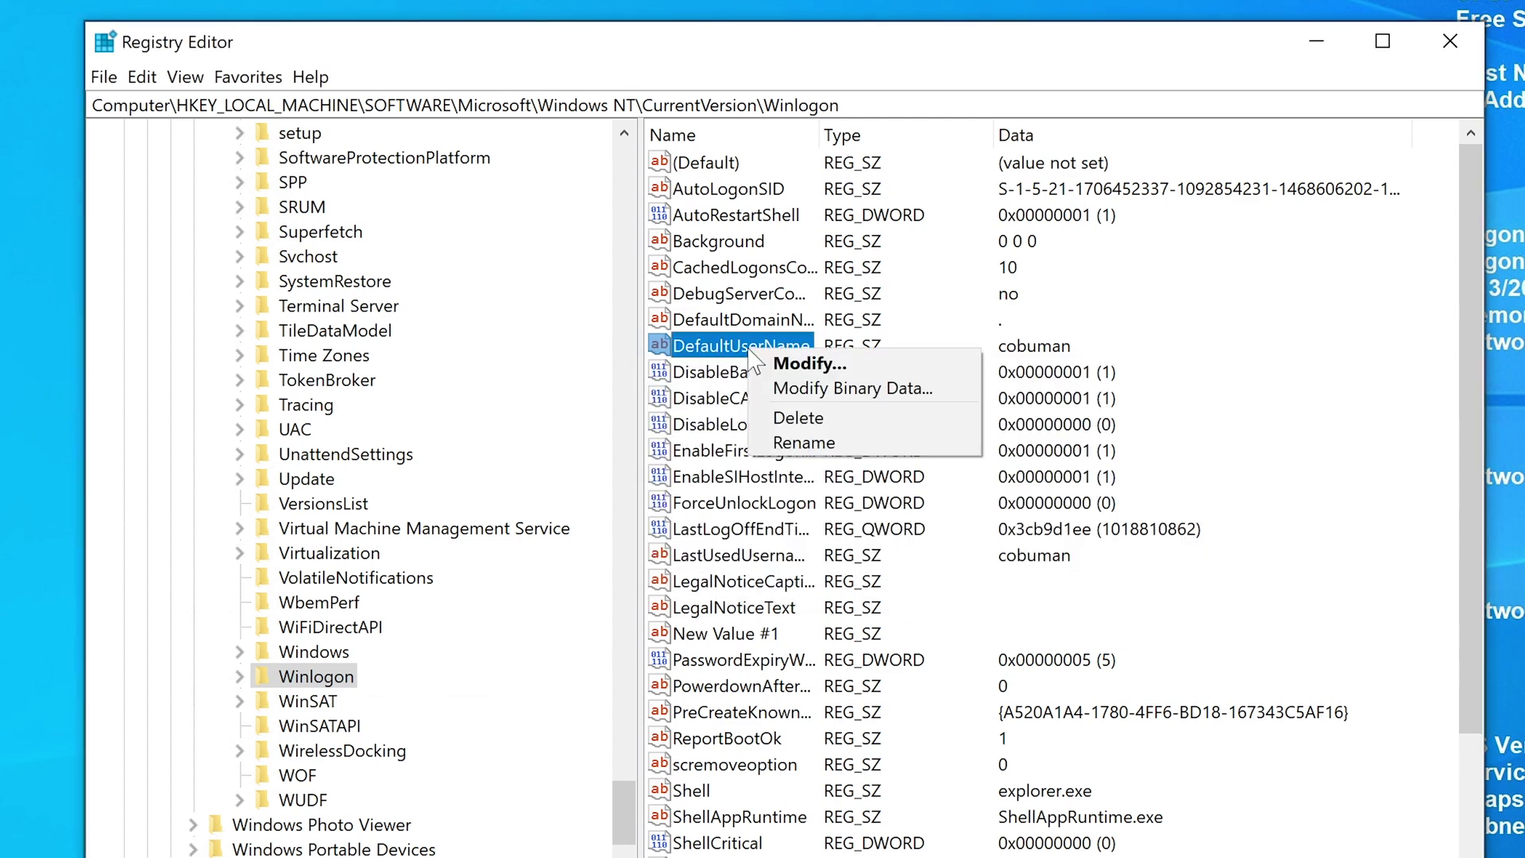
pyautogui.click(1039, 353)
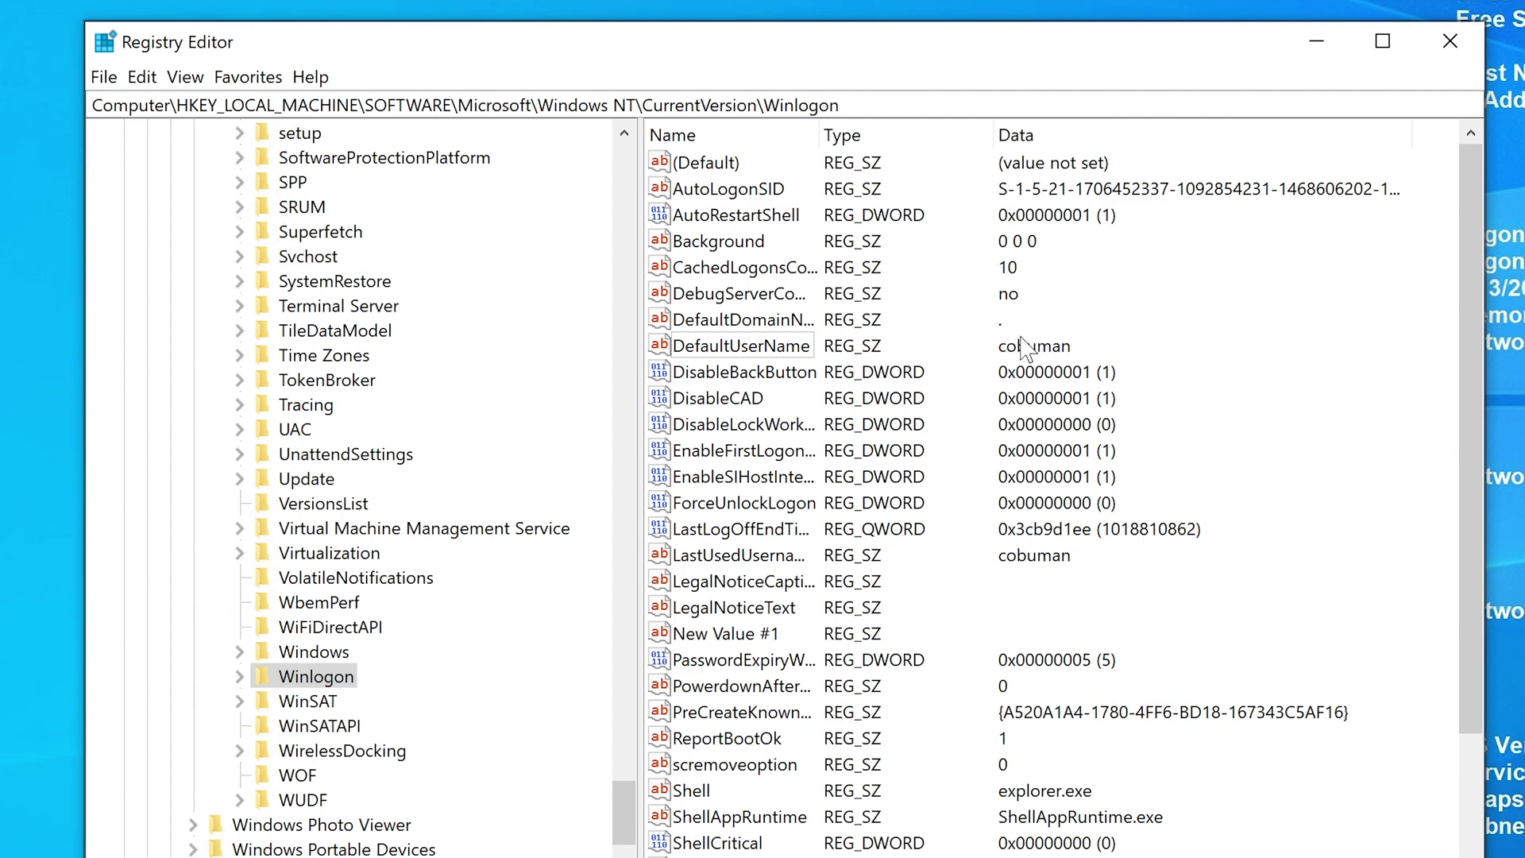
pyautogui.click(743, 350)
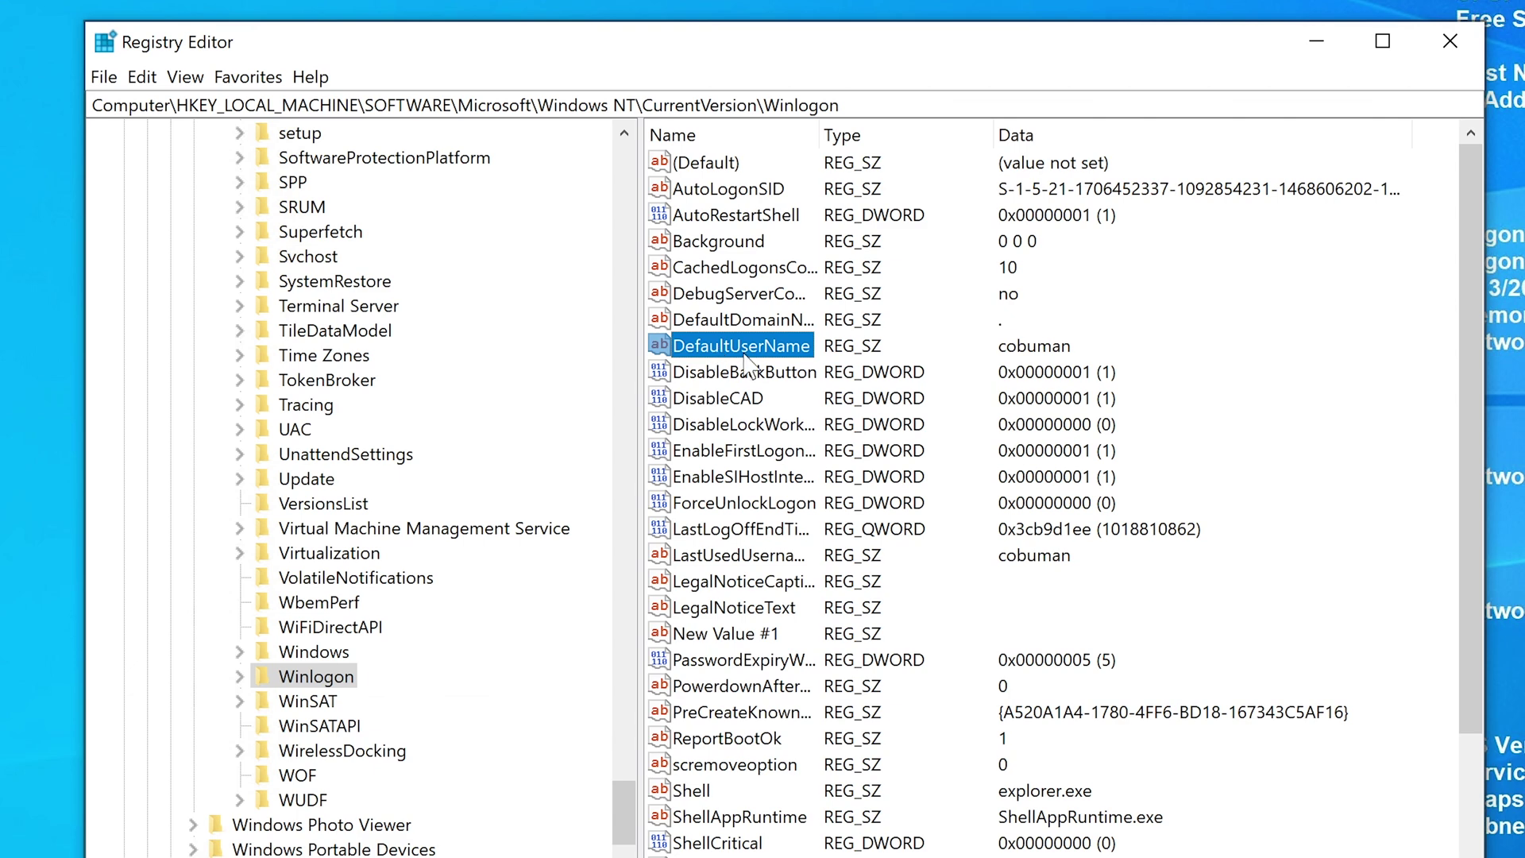
pyautogui.rightClick(914, 353)
pyautogui.moveTo(949, 359)
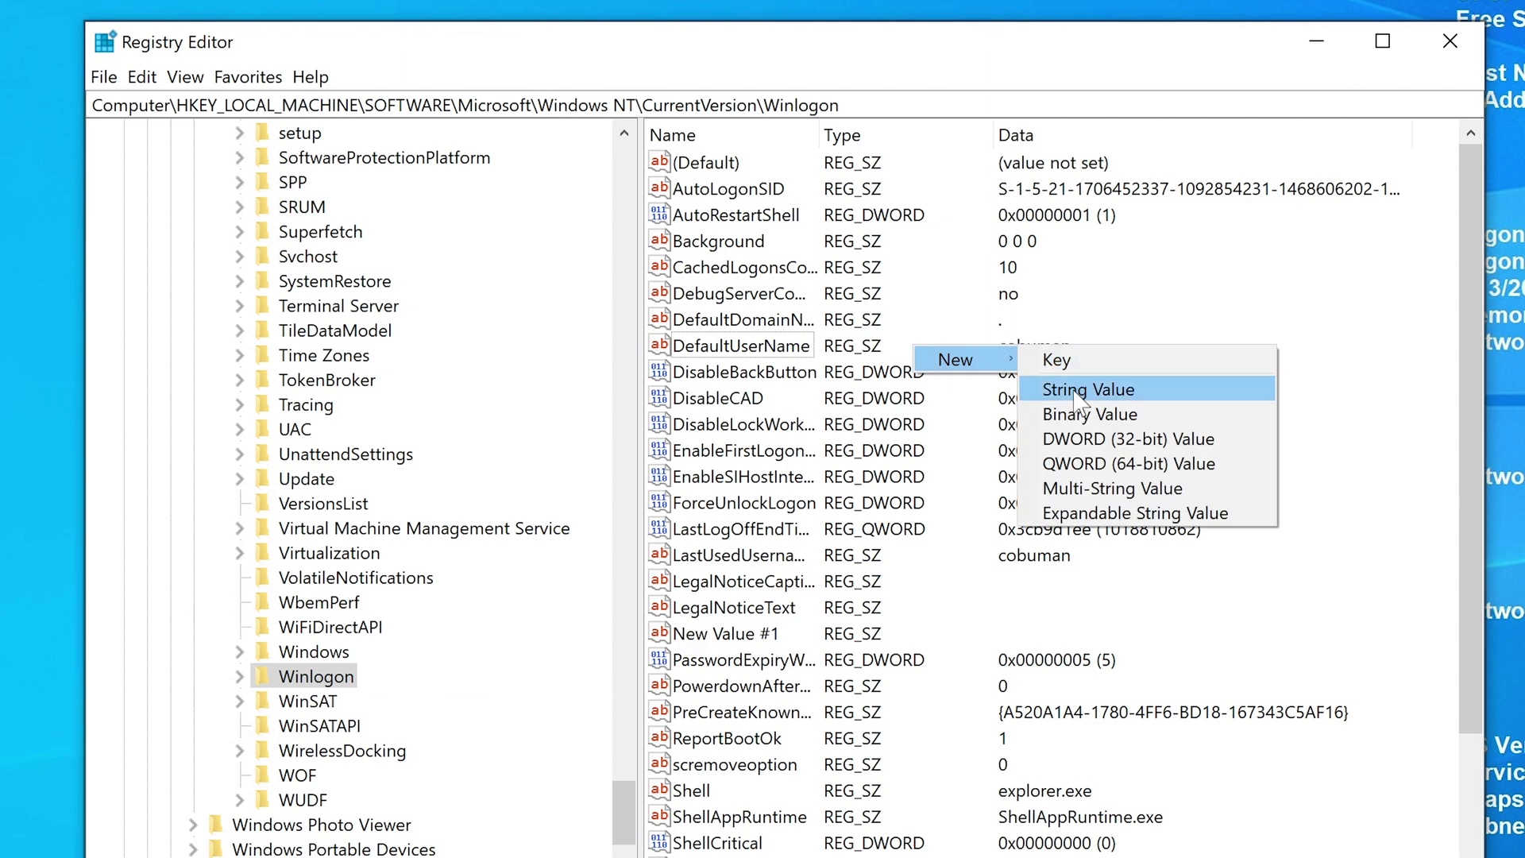
pyautogui.click(719, 347)
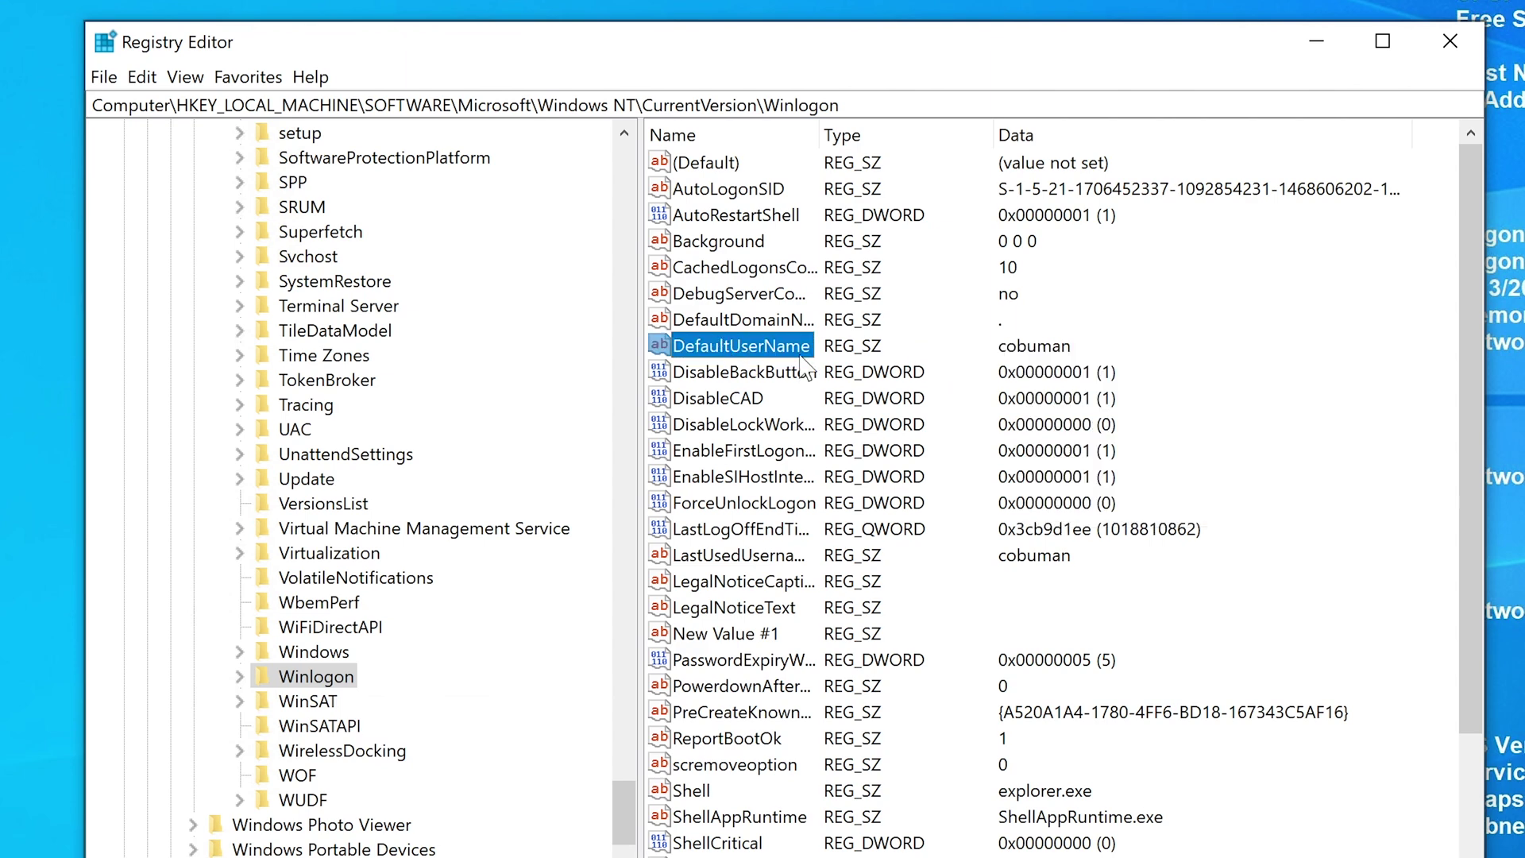
pyautogui.doubleClick(766, 349)
pyautogui.moveTo(459, 169); pyautogui.dragTo(946, 391)
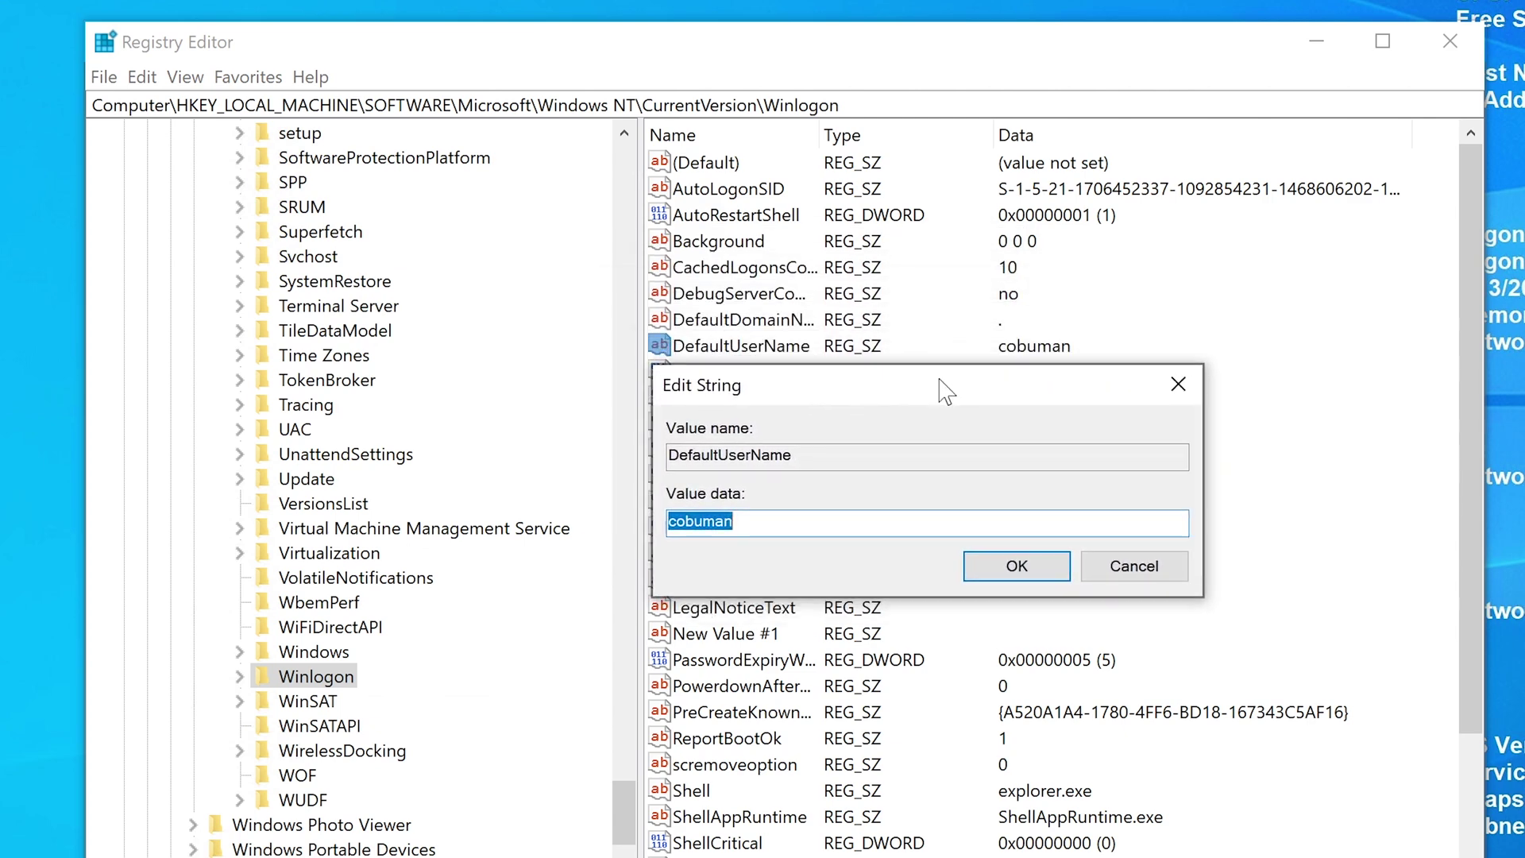
pyautogui.click(798, 526)
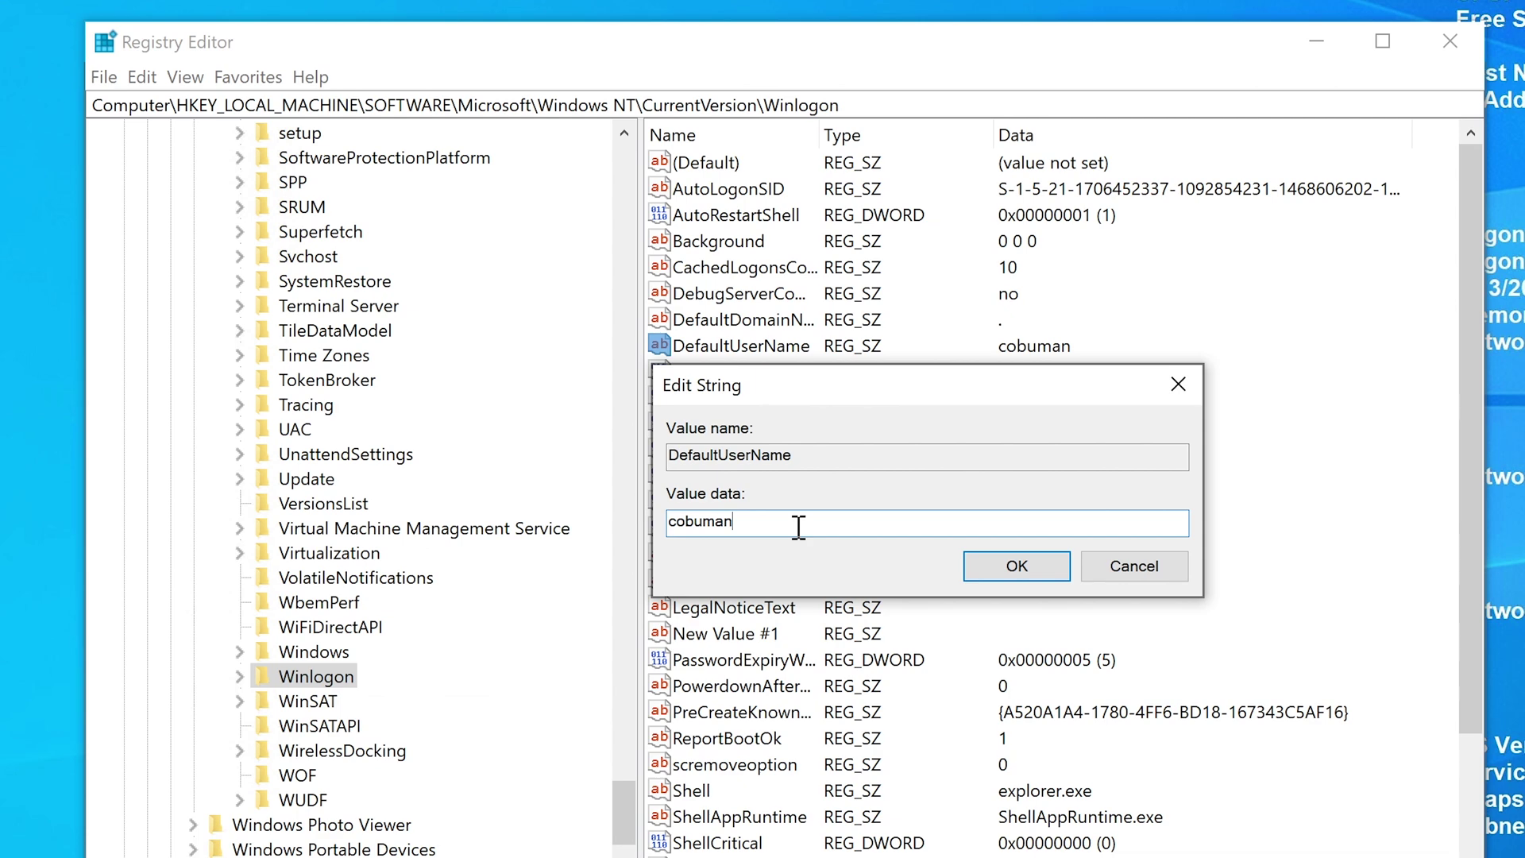
pyautogui.click(1132, 565)
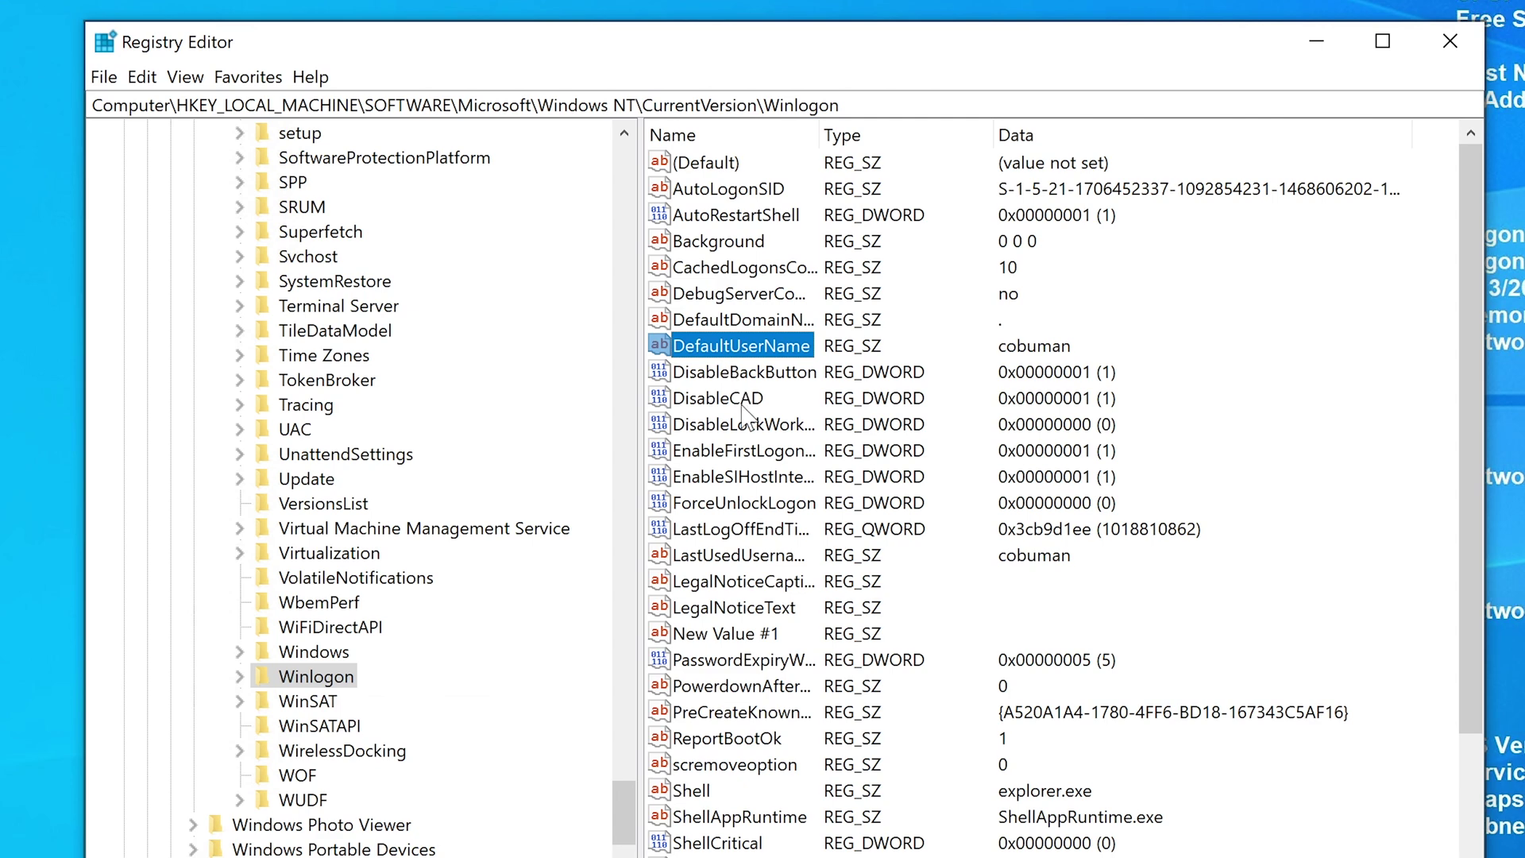
# Step: Review the current data of the DefaultUserName value under Winlogon
pyautogui.scroll(-3, 734, 380)
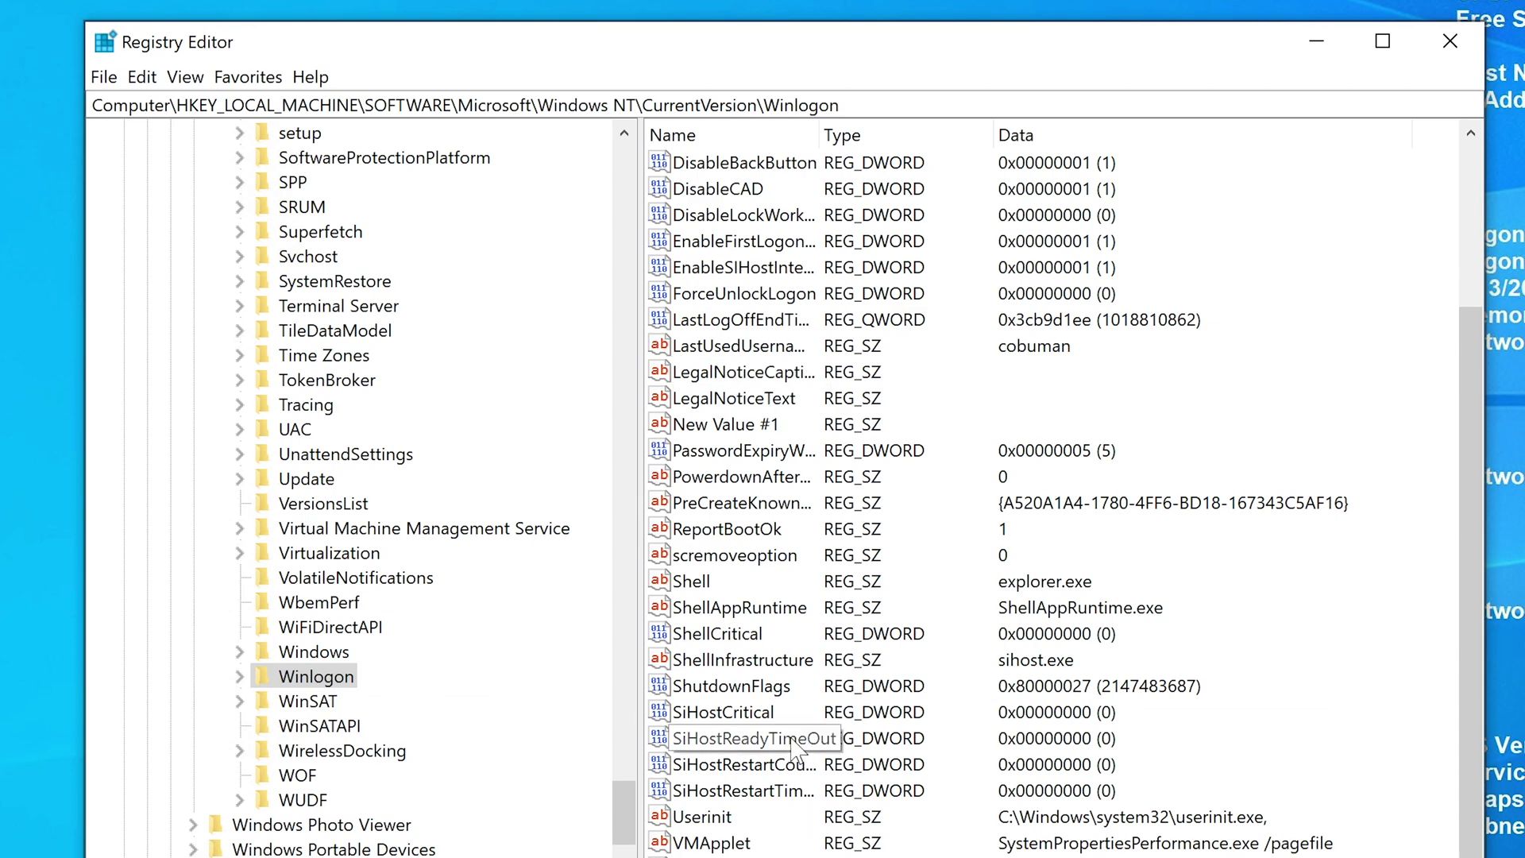
pyautogui.scroll(3, 791, 738)
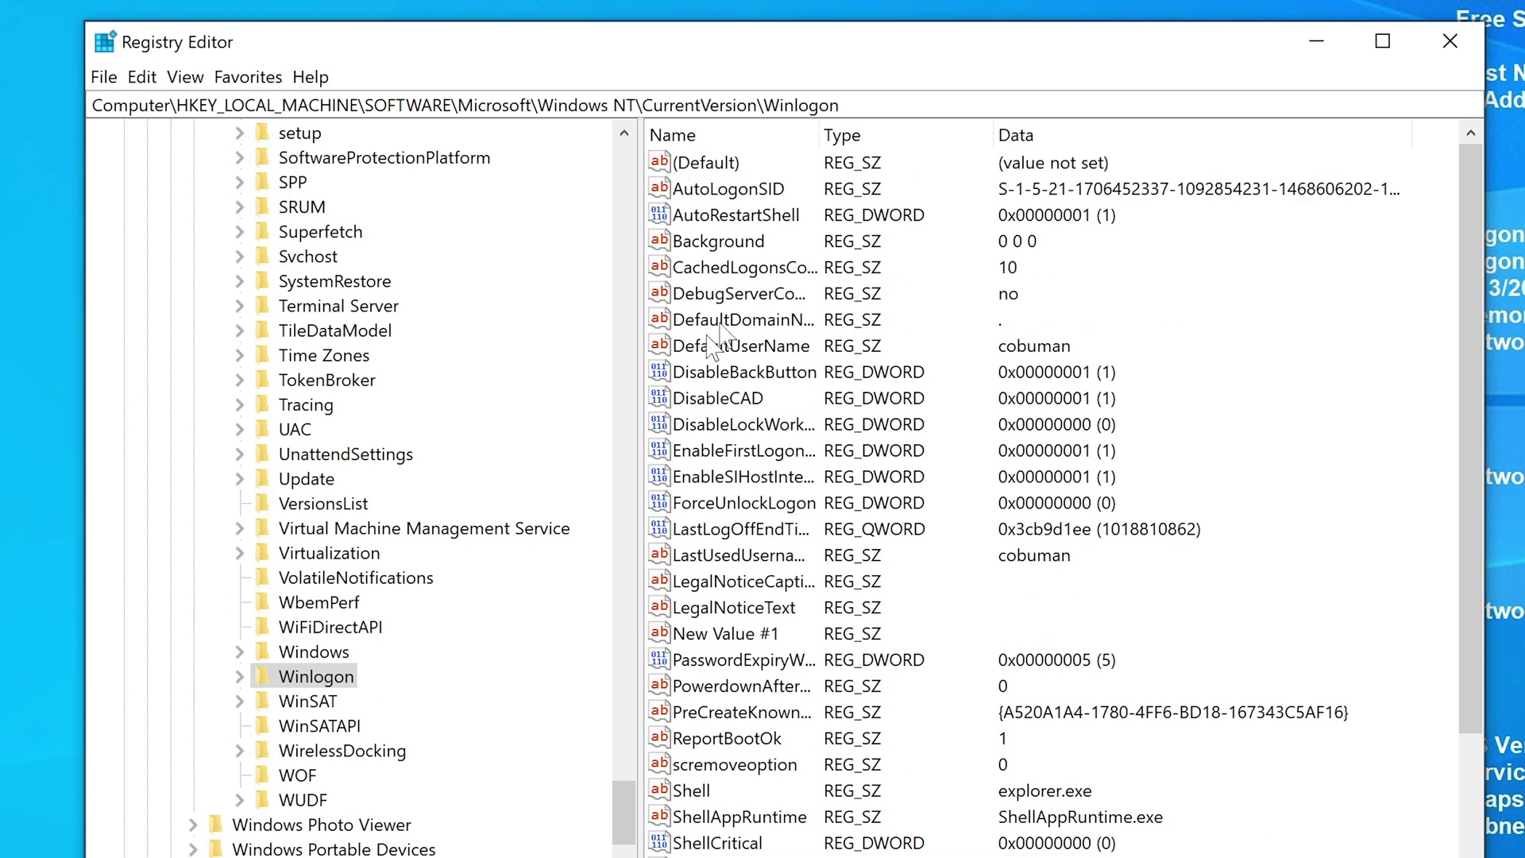
pyautogui.click(741, 347)
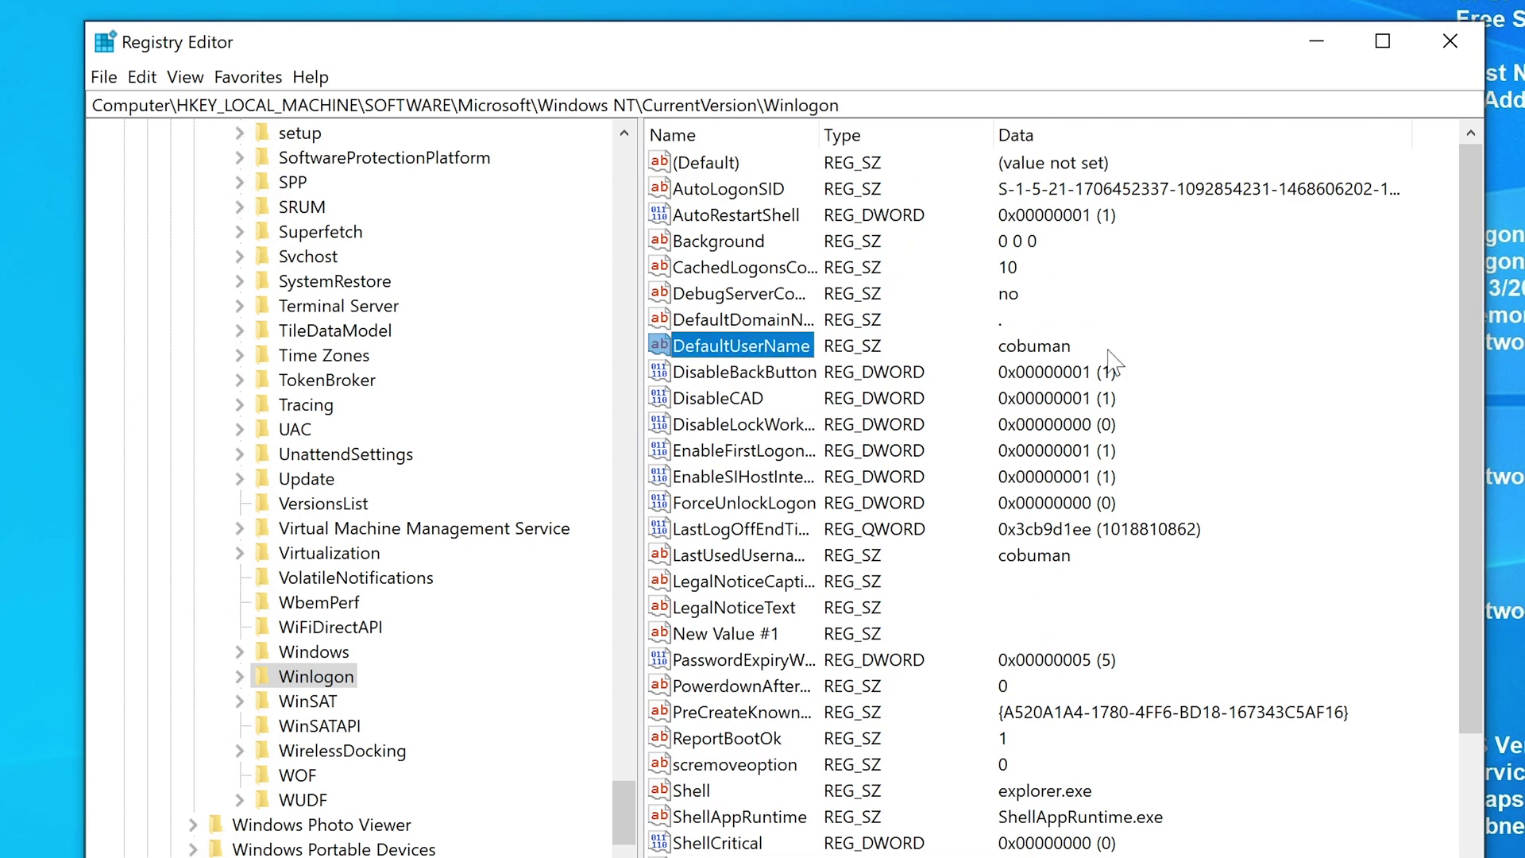
pyautogui.doubleClick(1042, 353)
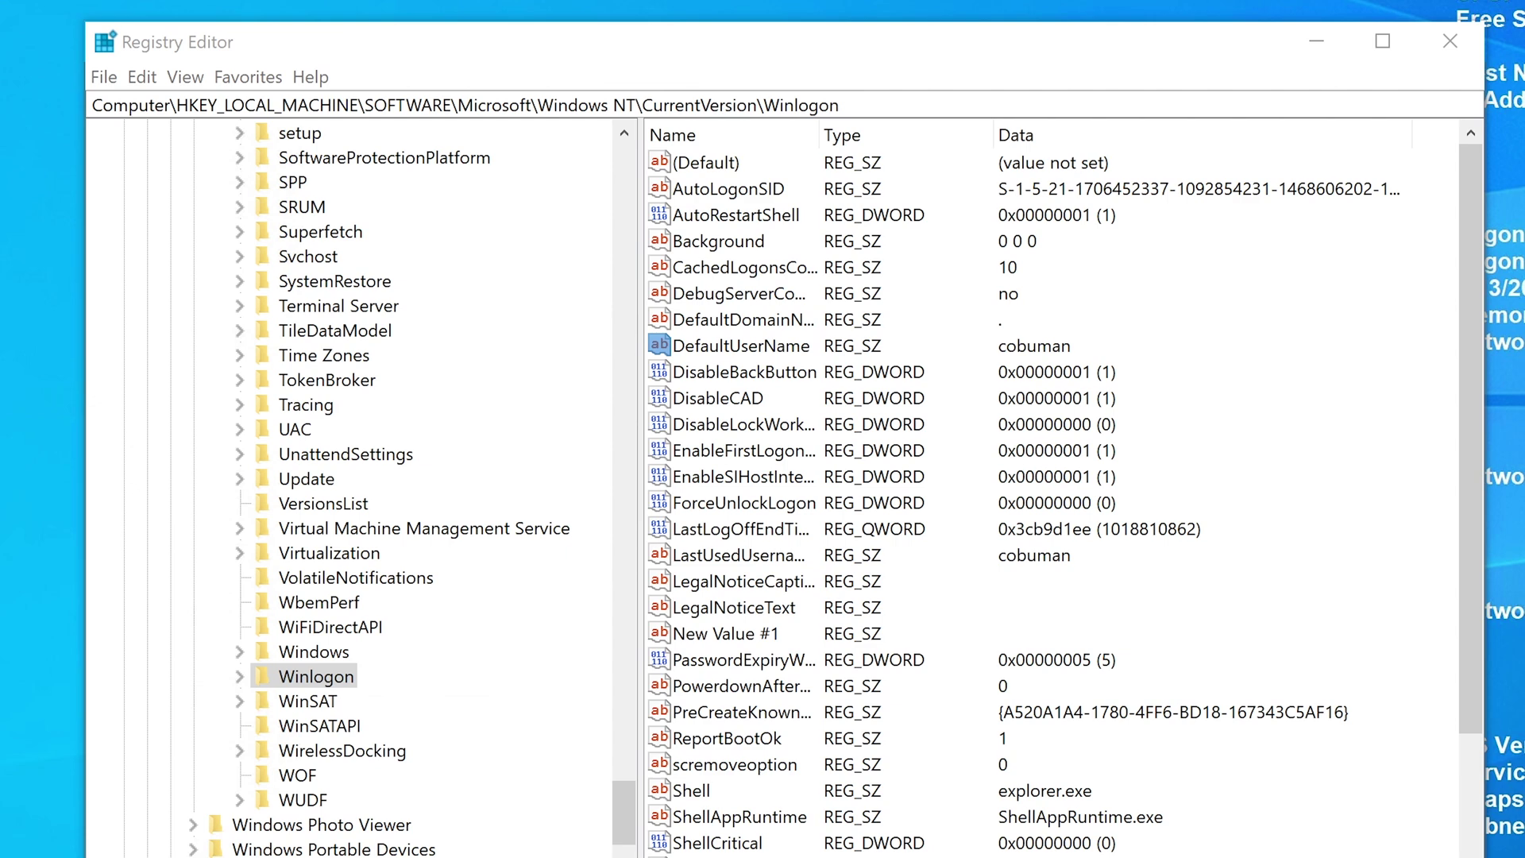
pyautogui.click(742, 344)
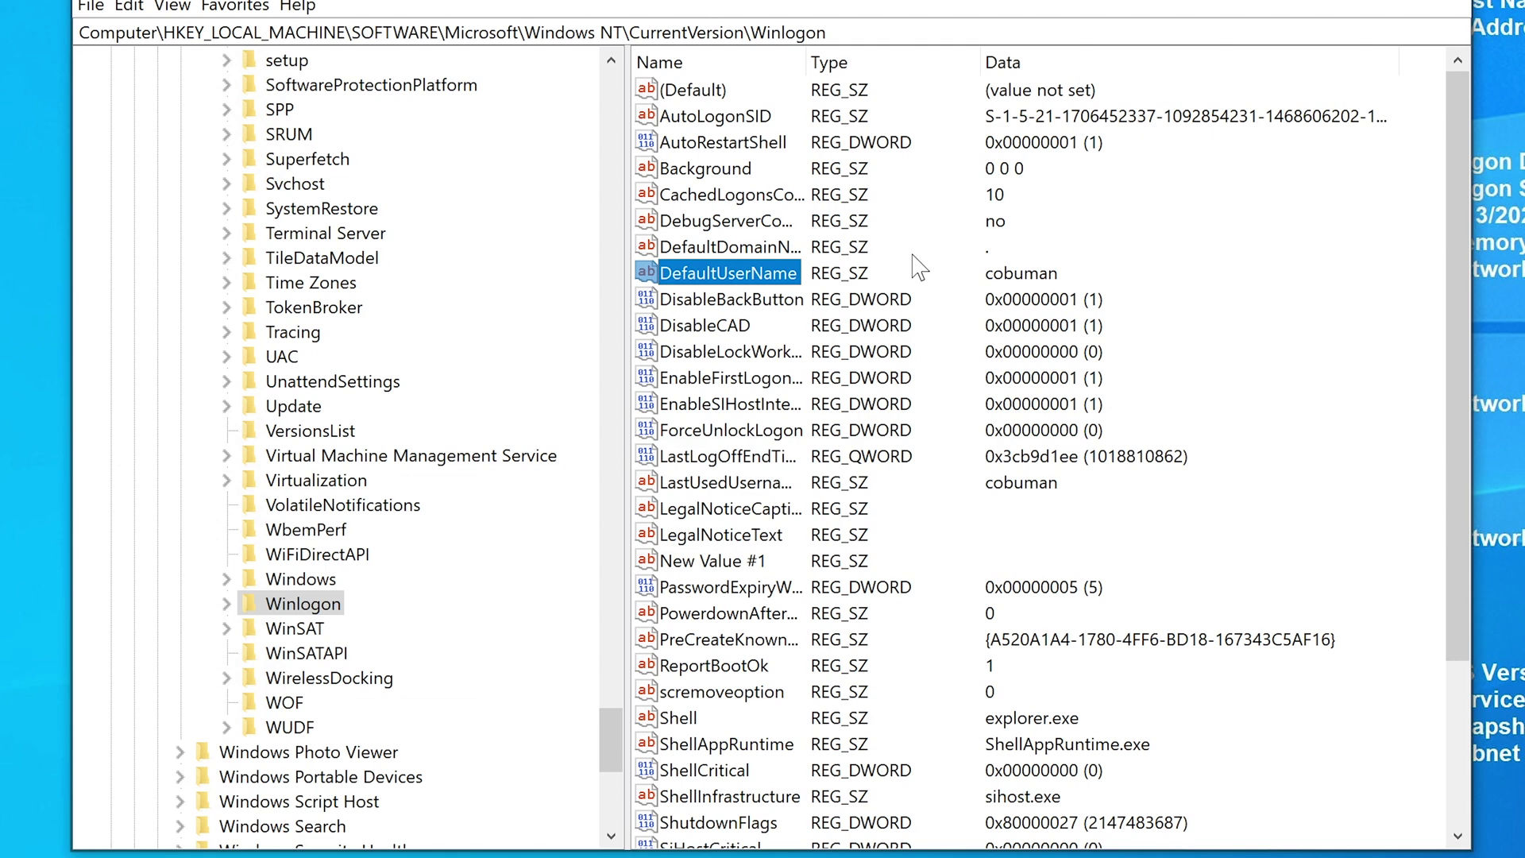
# Step: Add a new string value named DefaultPassword to Winlogon and open it for editing
pyautogui.rightClick(913, 255)
pyautogui.moveTo(976, 270)
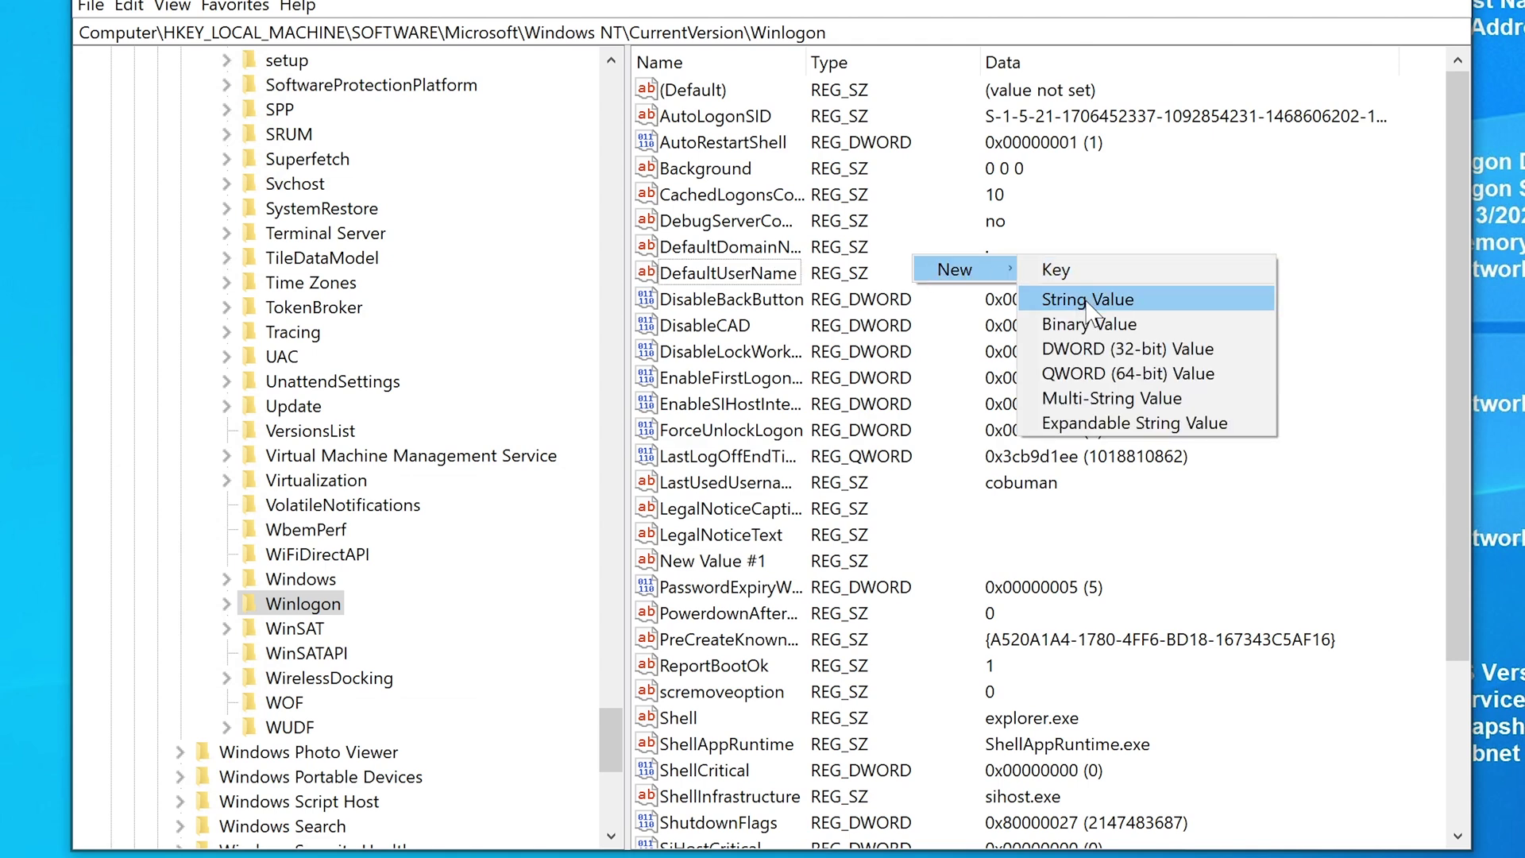
pyautogui.click(1086, 300)
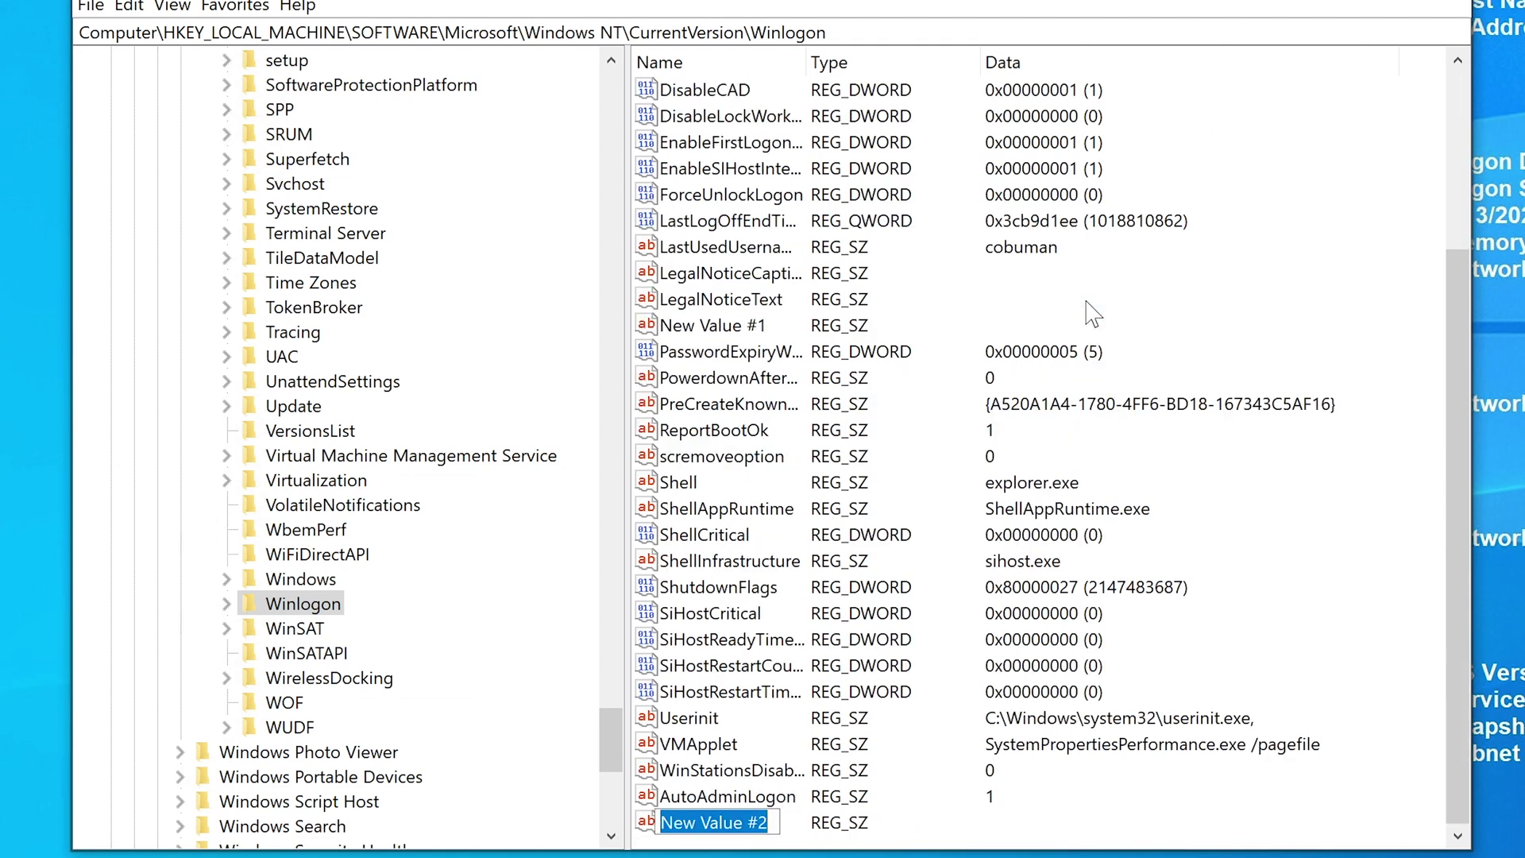
pyautogui.write('Defaul')
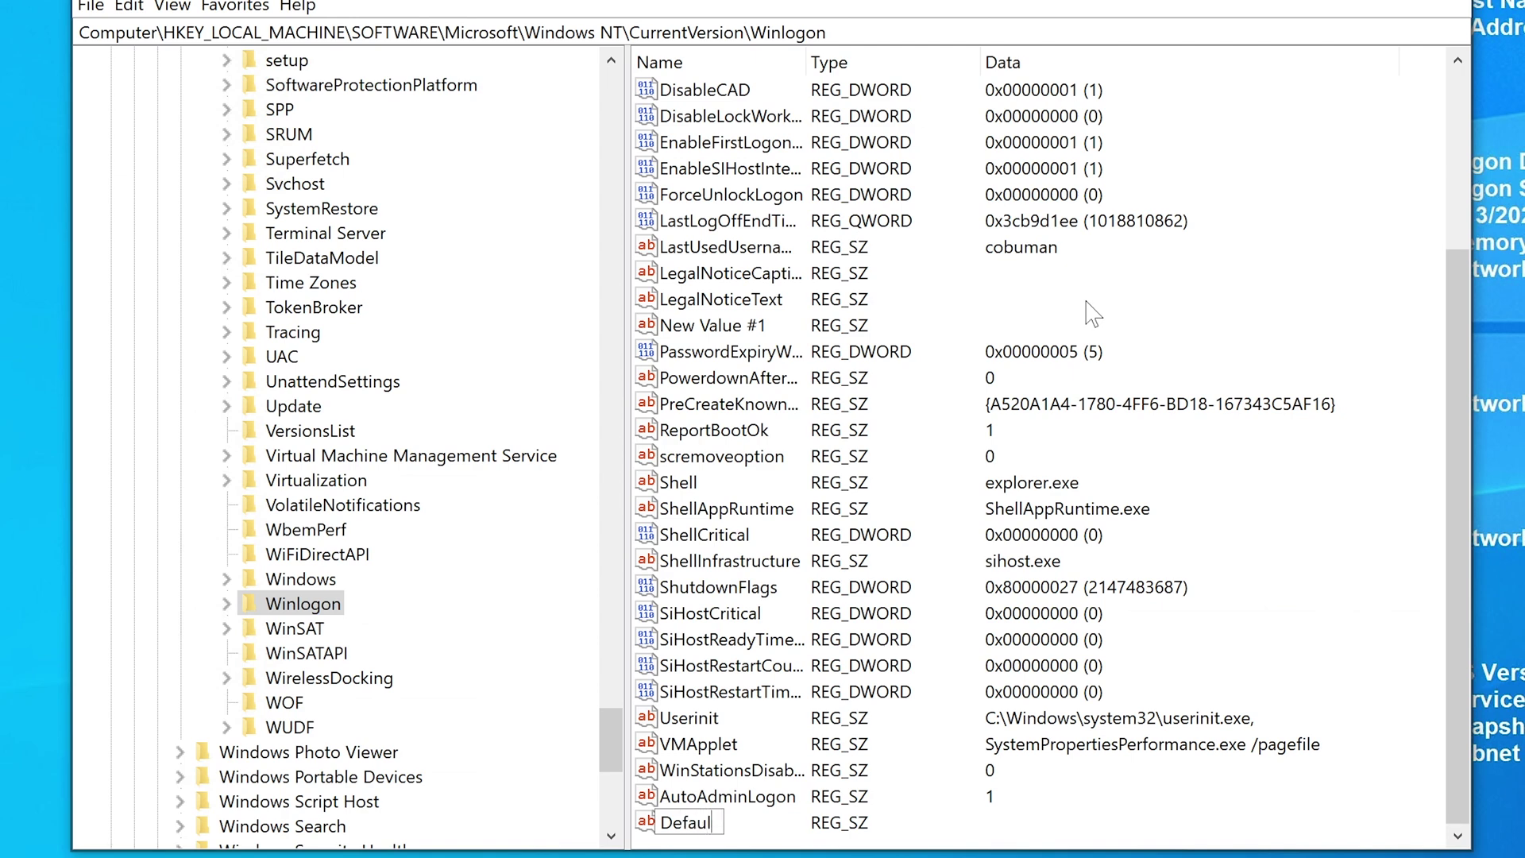
pyautogui.write('tPassword')
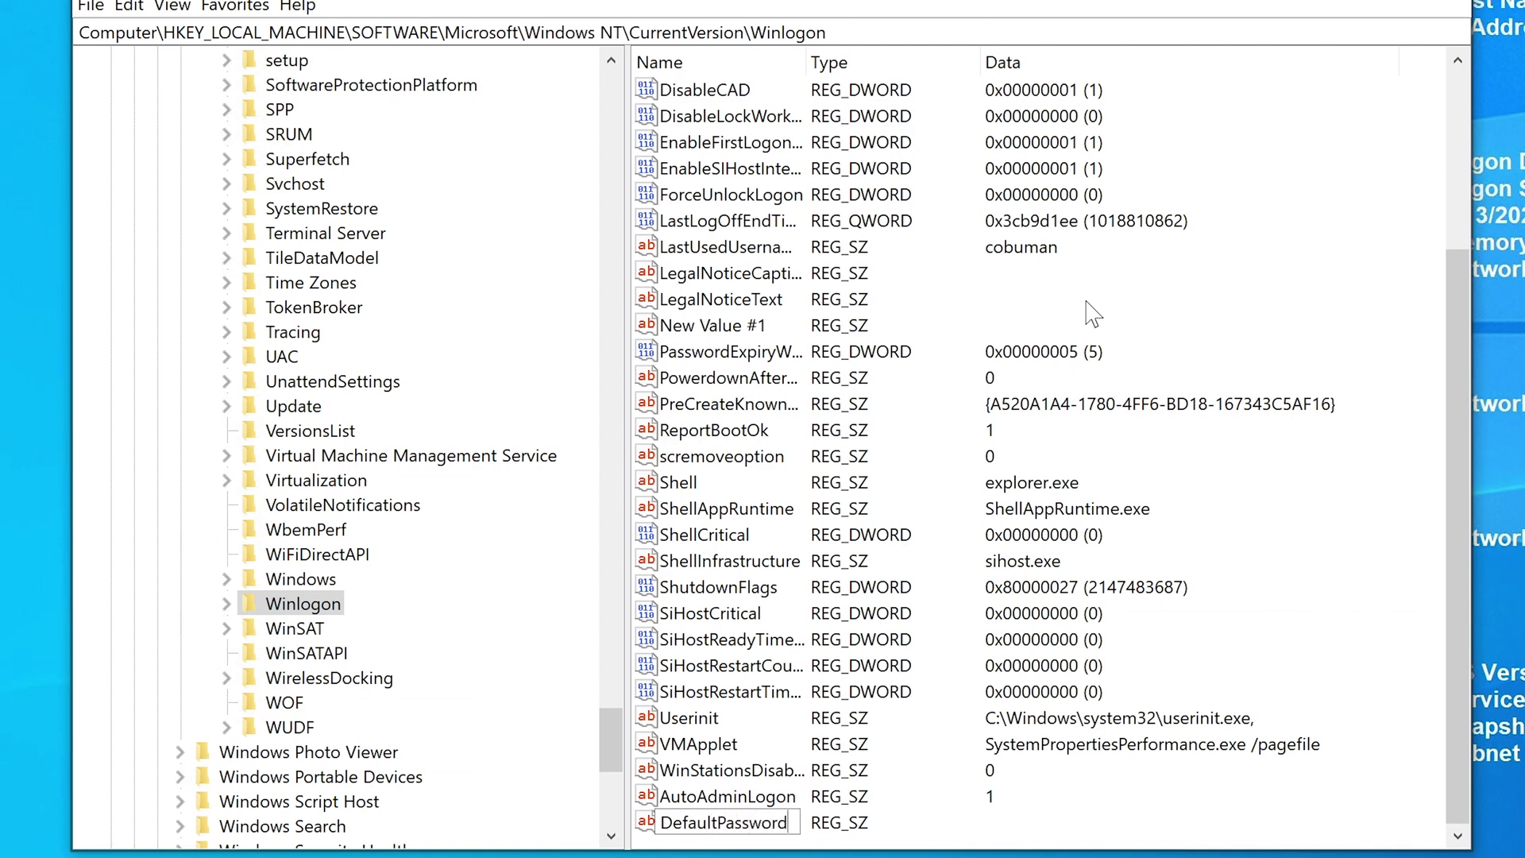
pyautogui.press('Return')
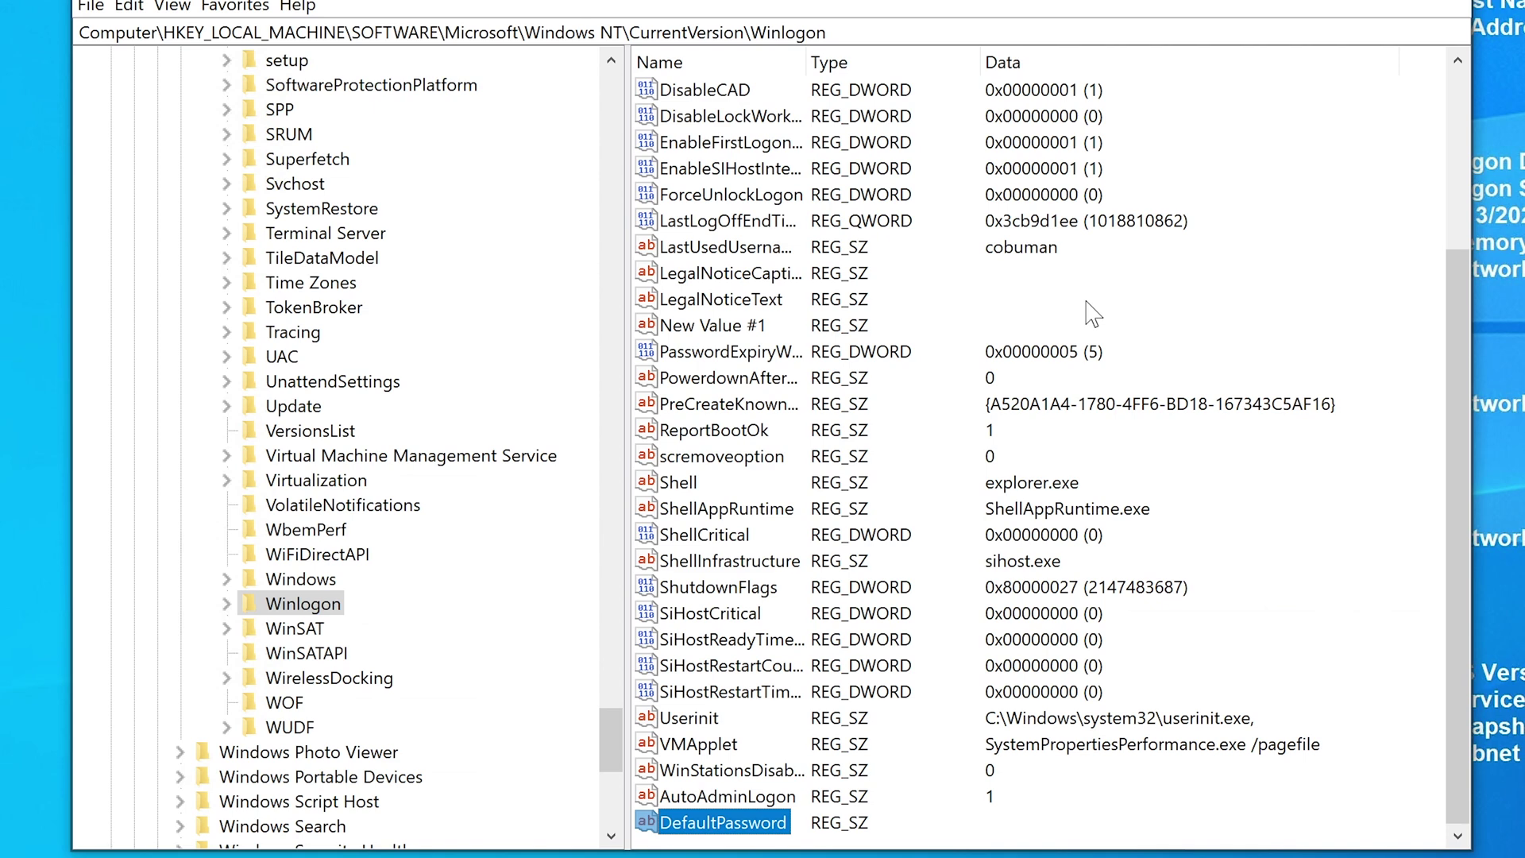
pyautogui.doubleClick(704, 825)
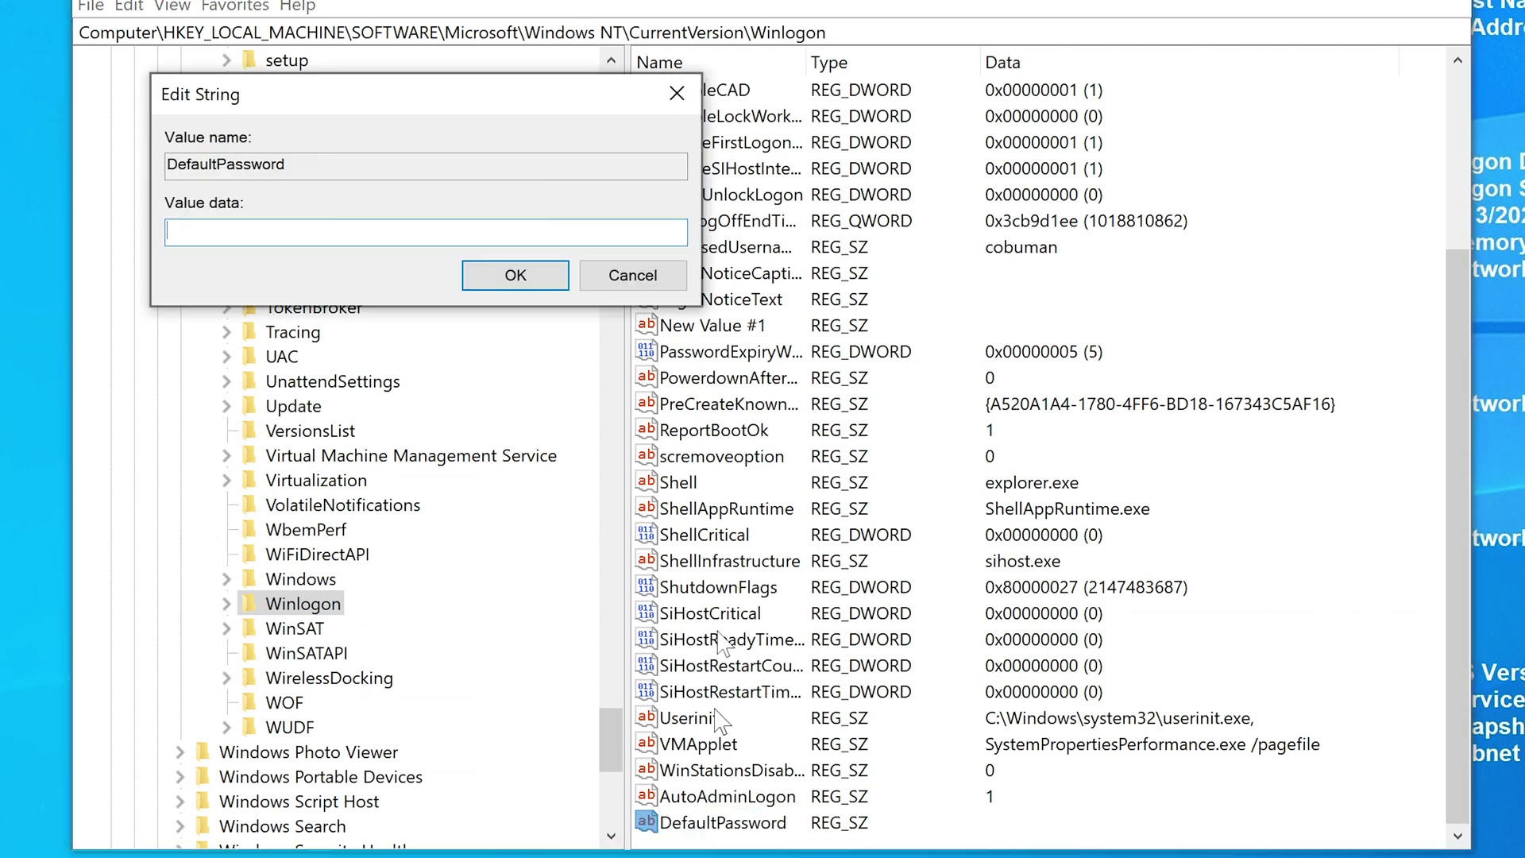
# Step: Enter the account password as DefaultPassword's value data and confirm it
pyautogui.moveTo(540, 102); pyautogui.dragTo(981, 186)
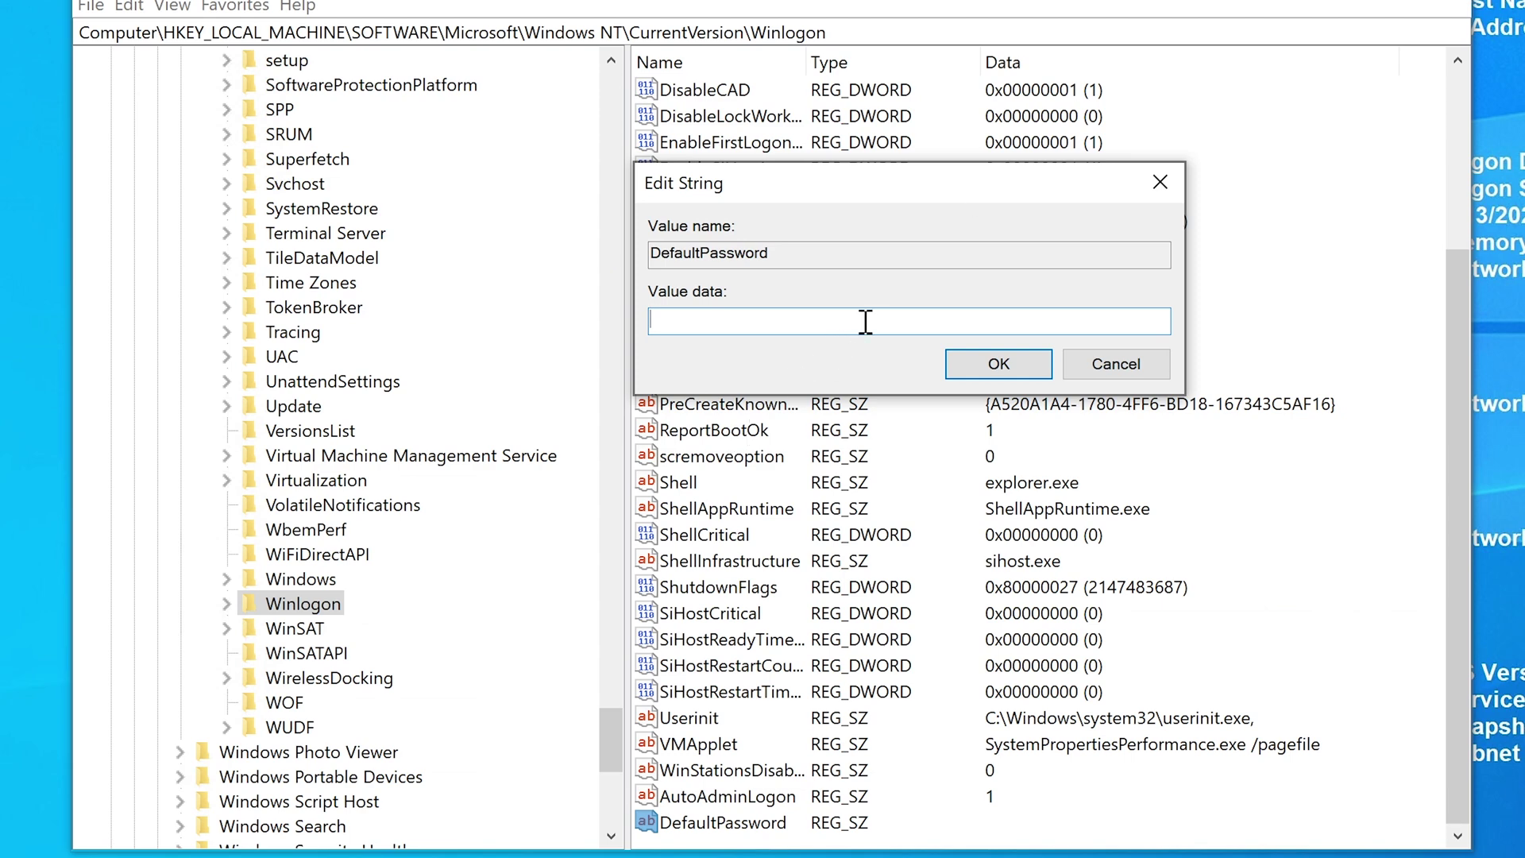
pyautogui.write('password')
pyautogui.moveTo(789, 320); pyautogui.dragTo(648, 316)
pyautogui.moveTo(850, 195); pyautogui.dragTo(835, 286)
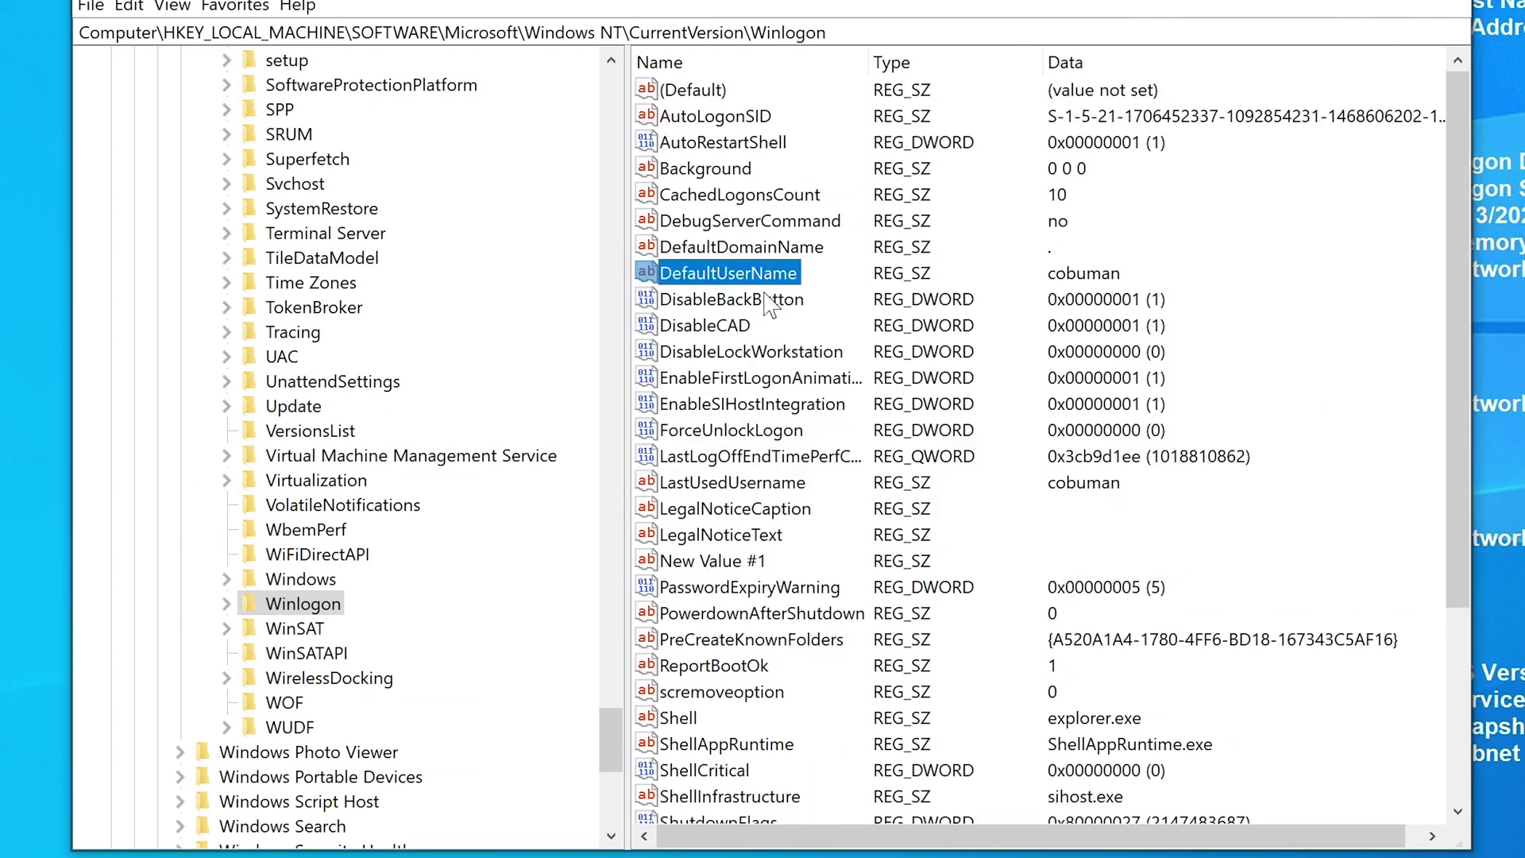
pyautogui.click(766, 302)
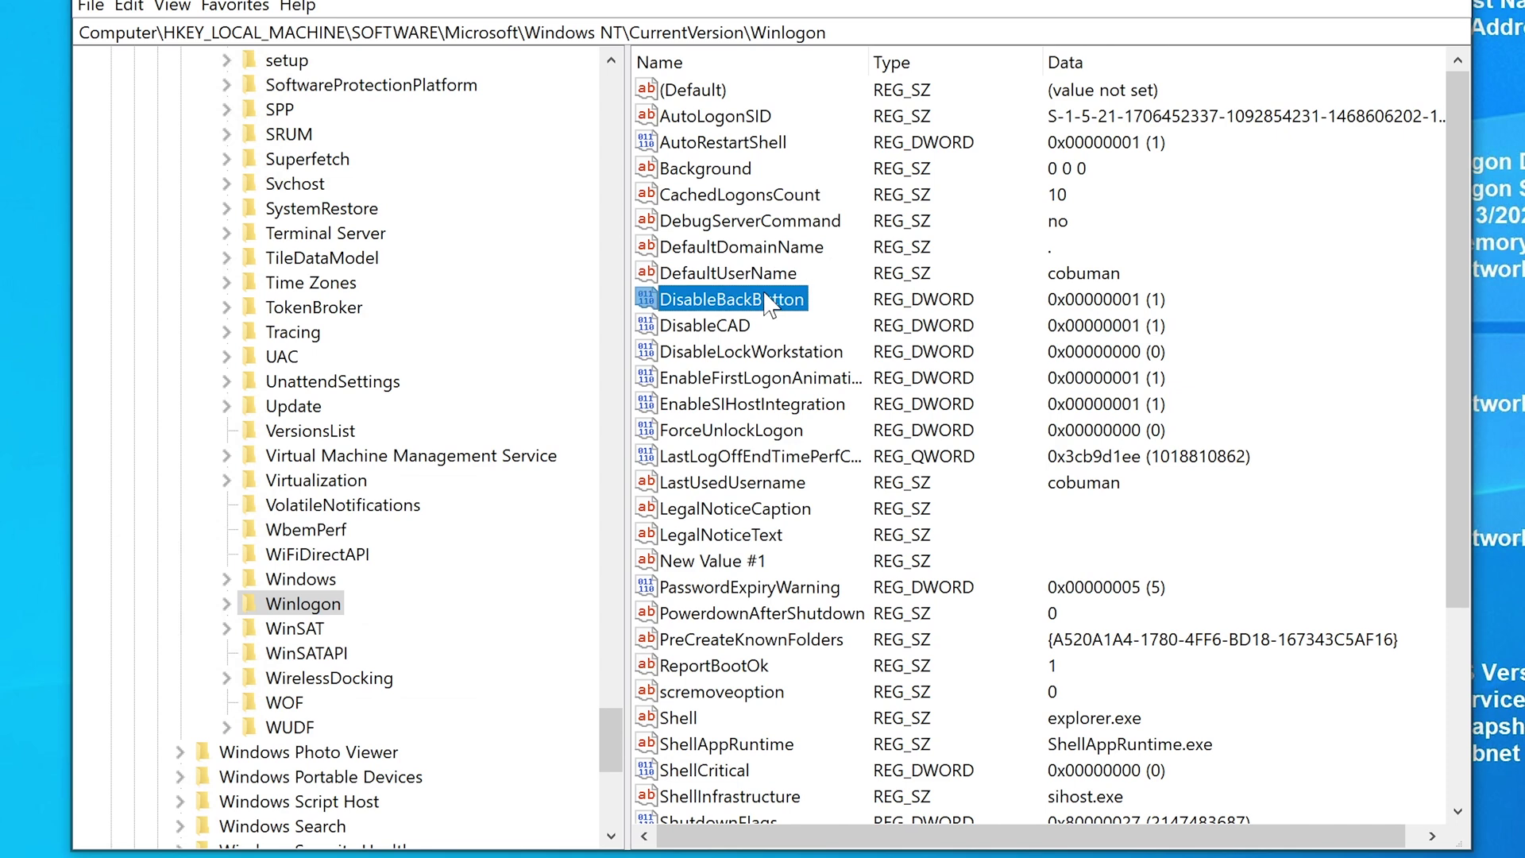
pyautogui.click(784, 249)
pyautogui.click(784, 273)
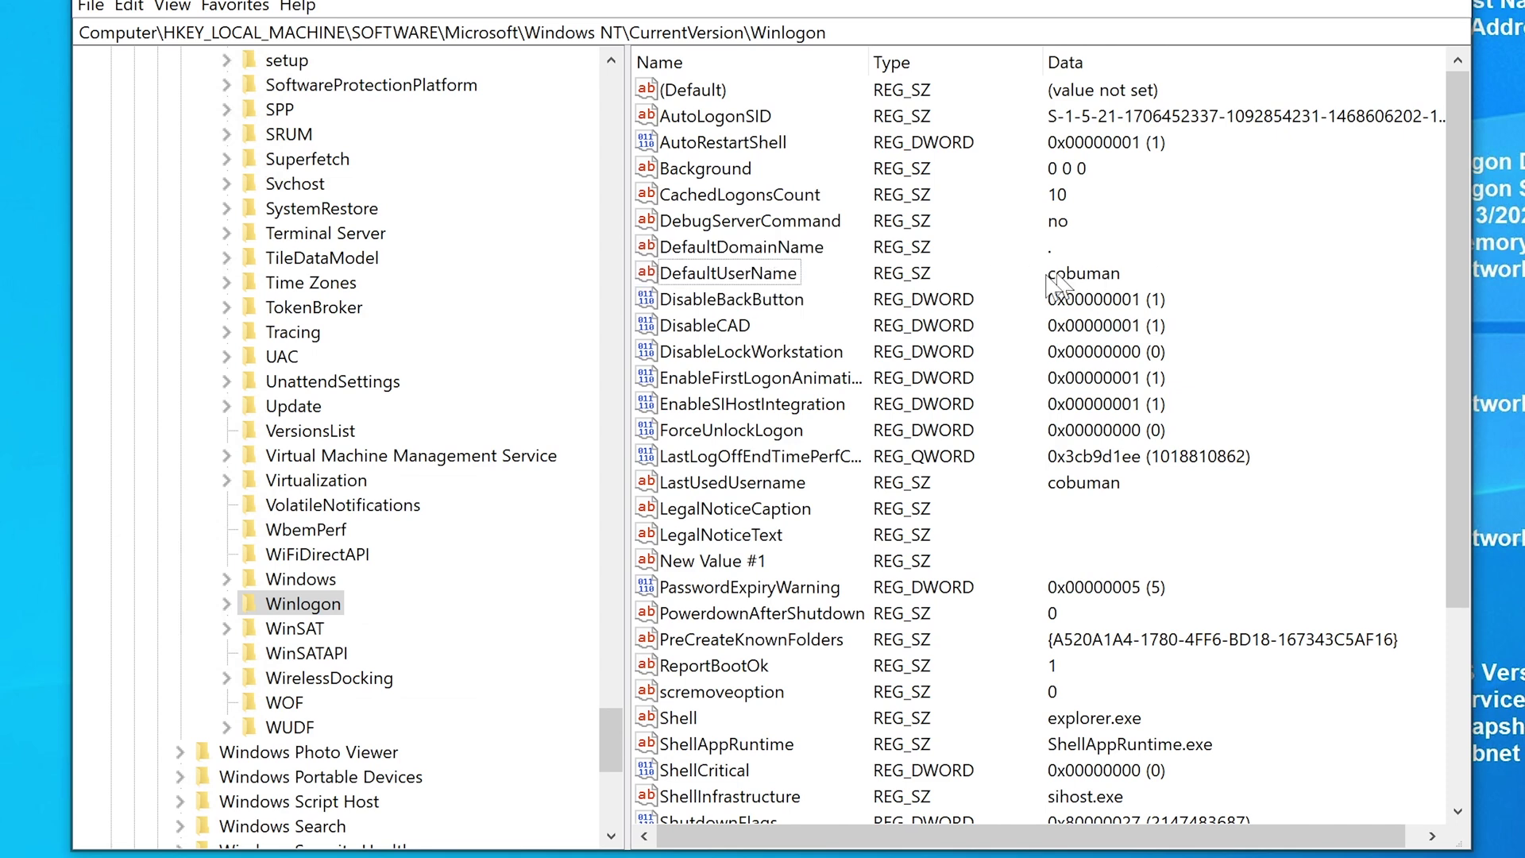
pyautogui.doubleClick(754, 273)
pyautogui.moveTo(494, 94); pyautogui.dragTo(997, 239)
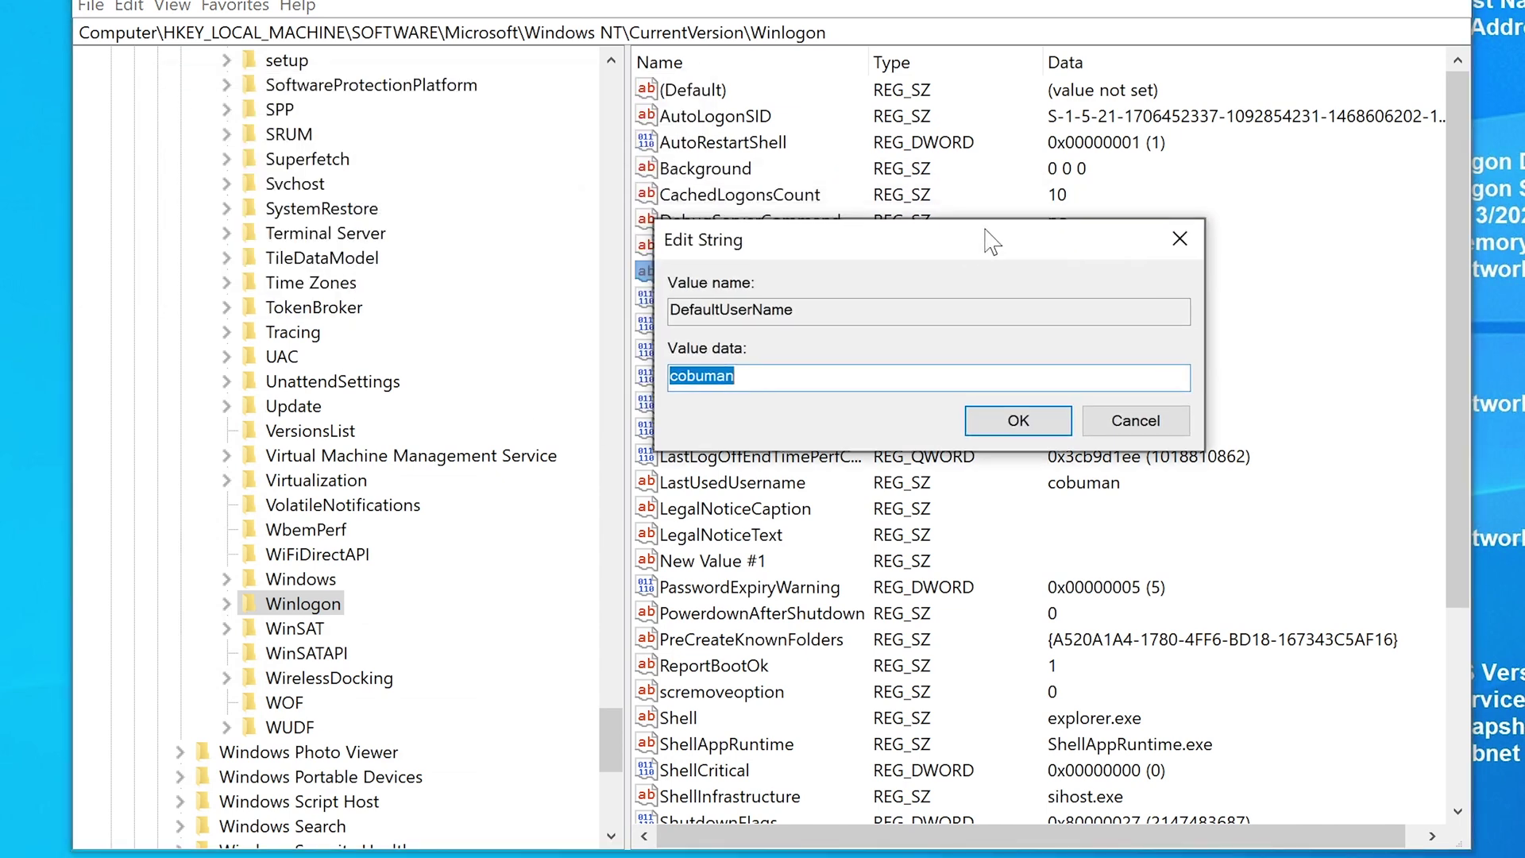
pyautogui.click(1151, 428)
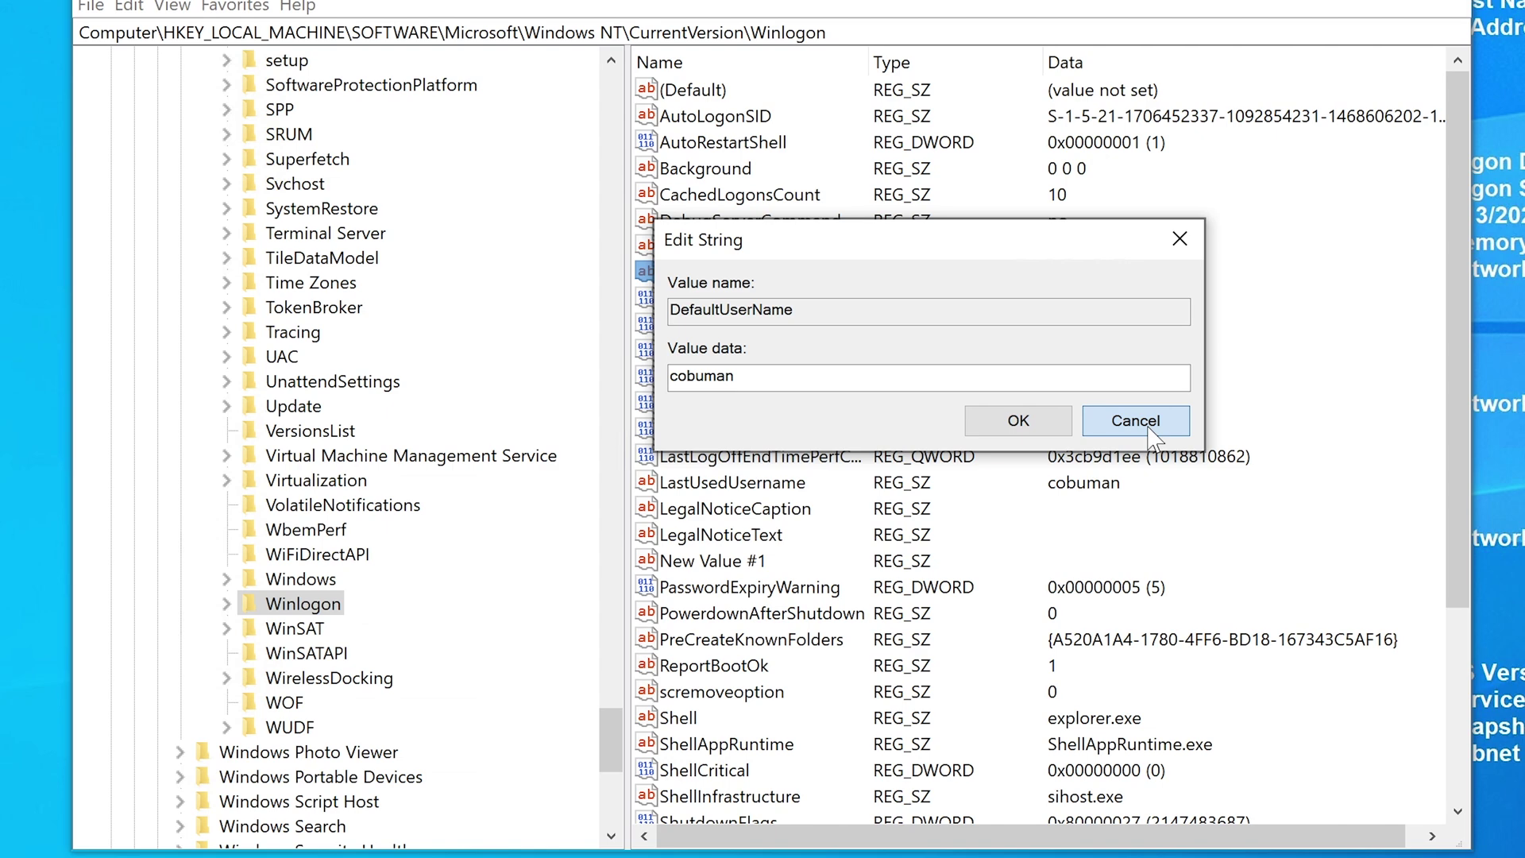
pyautogui.click(1151, 424)
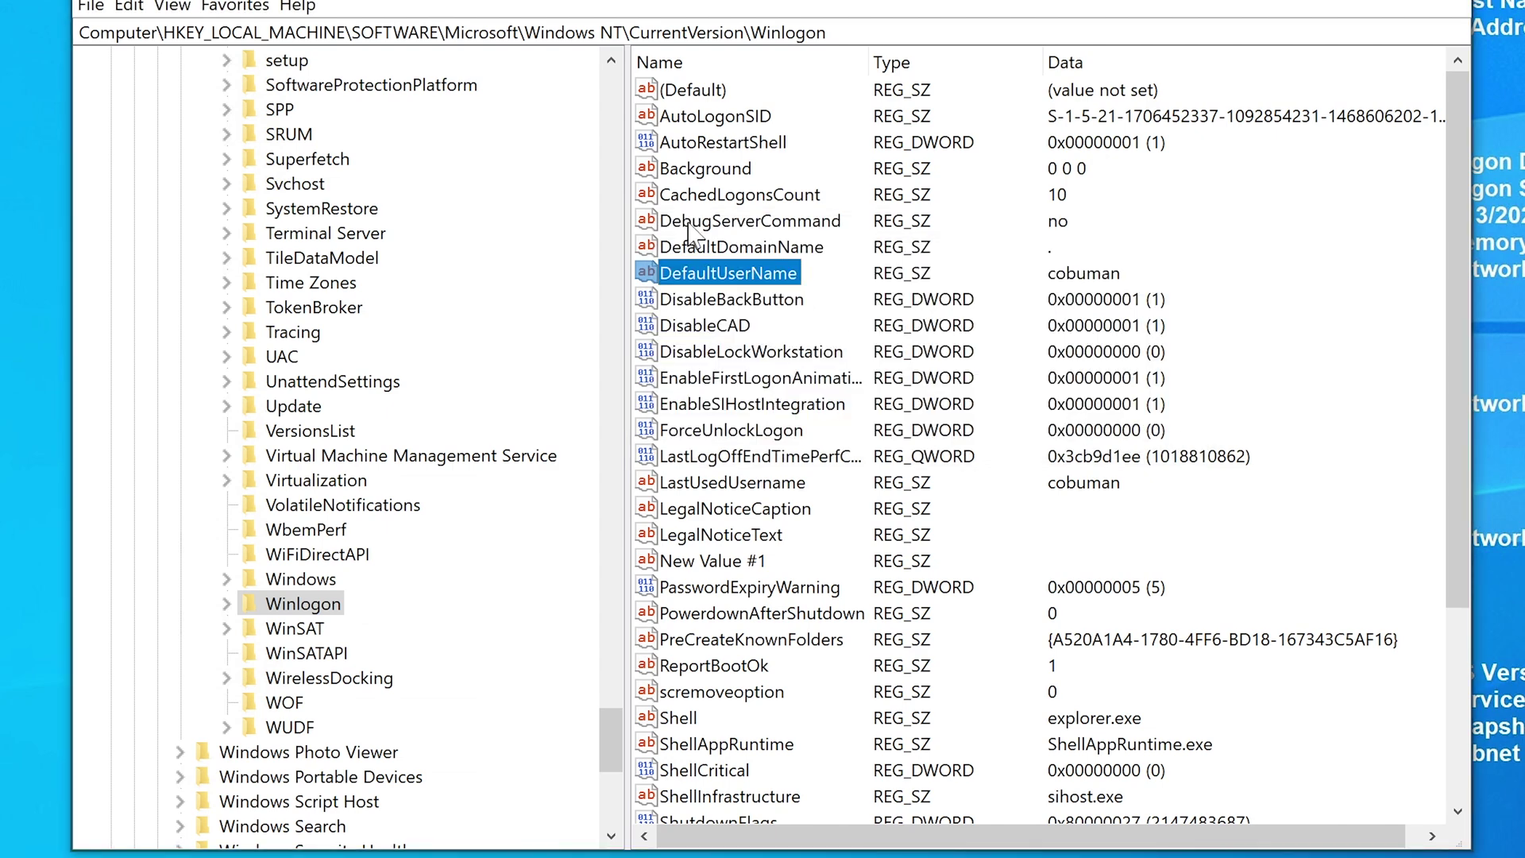
# Step: Replace DefaultDomainName's '.' data with contoso.com and save it
pyautogui.click(753, 250)
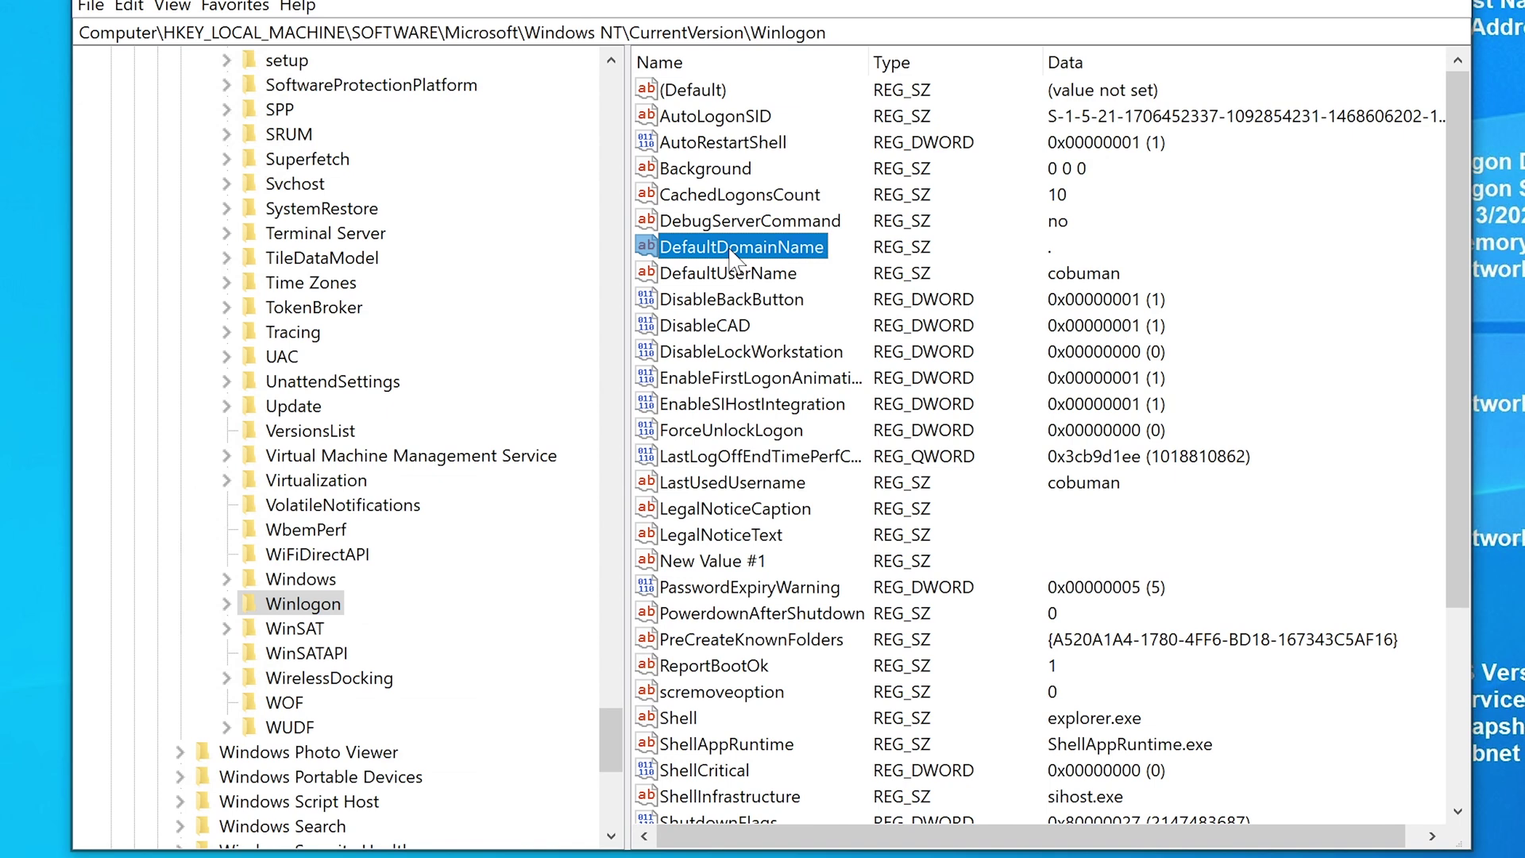
pyautogui.rightClick(821, 275)
pyautogui.moveTo(866, 289)
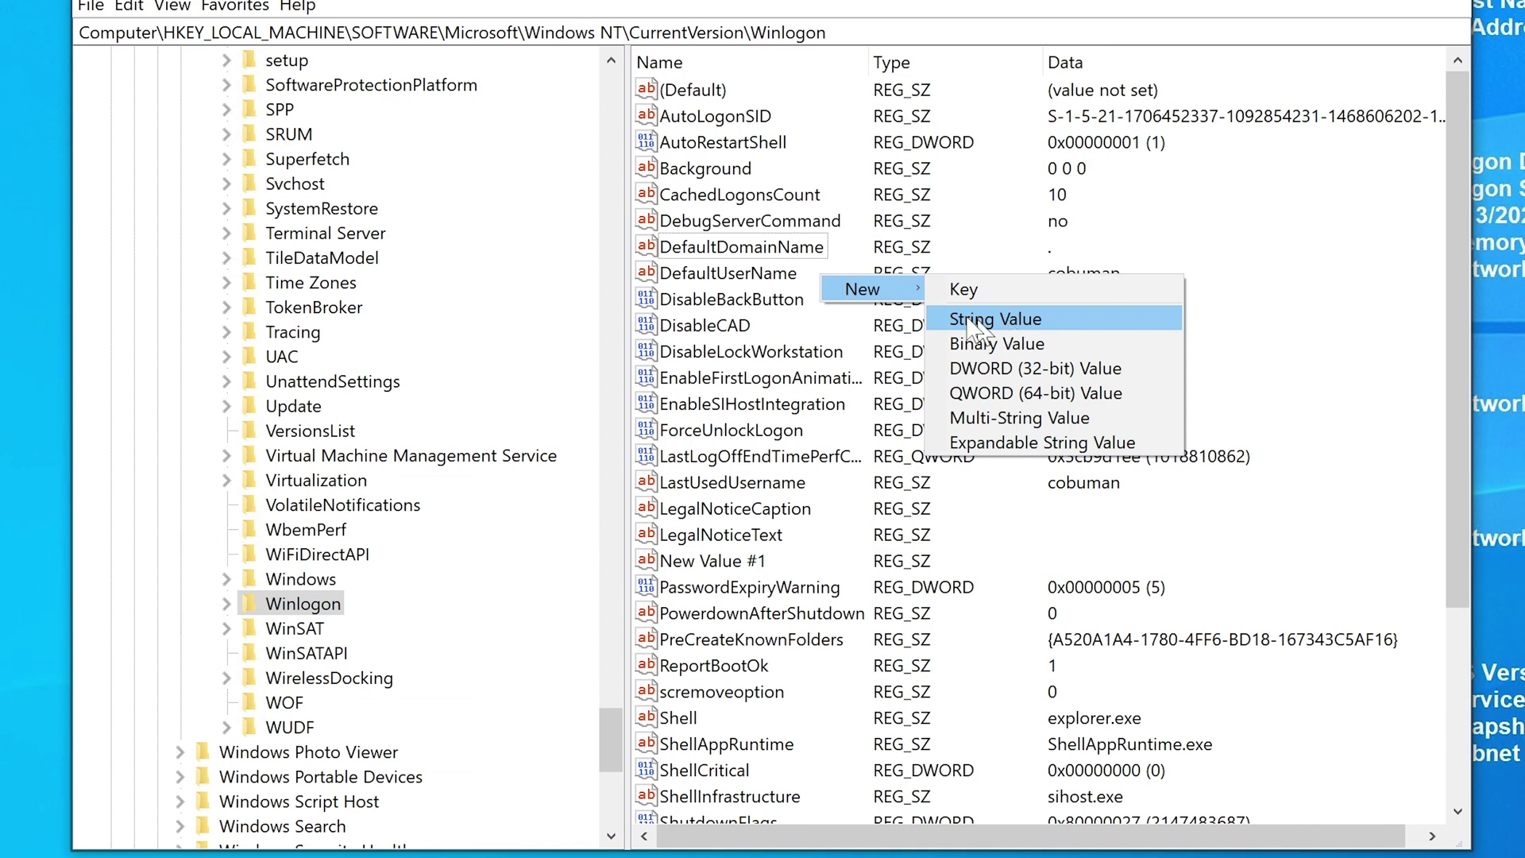
pyautogui.click(723, 247)
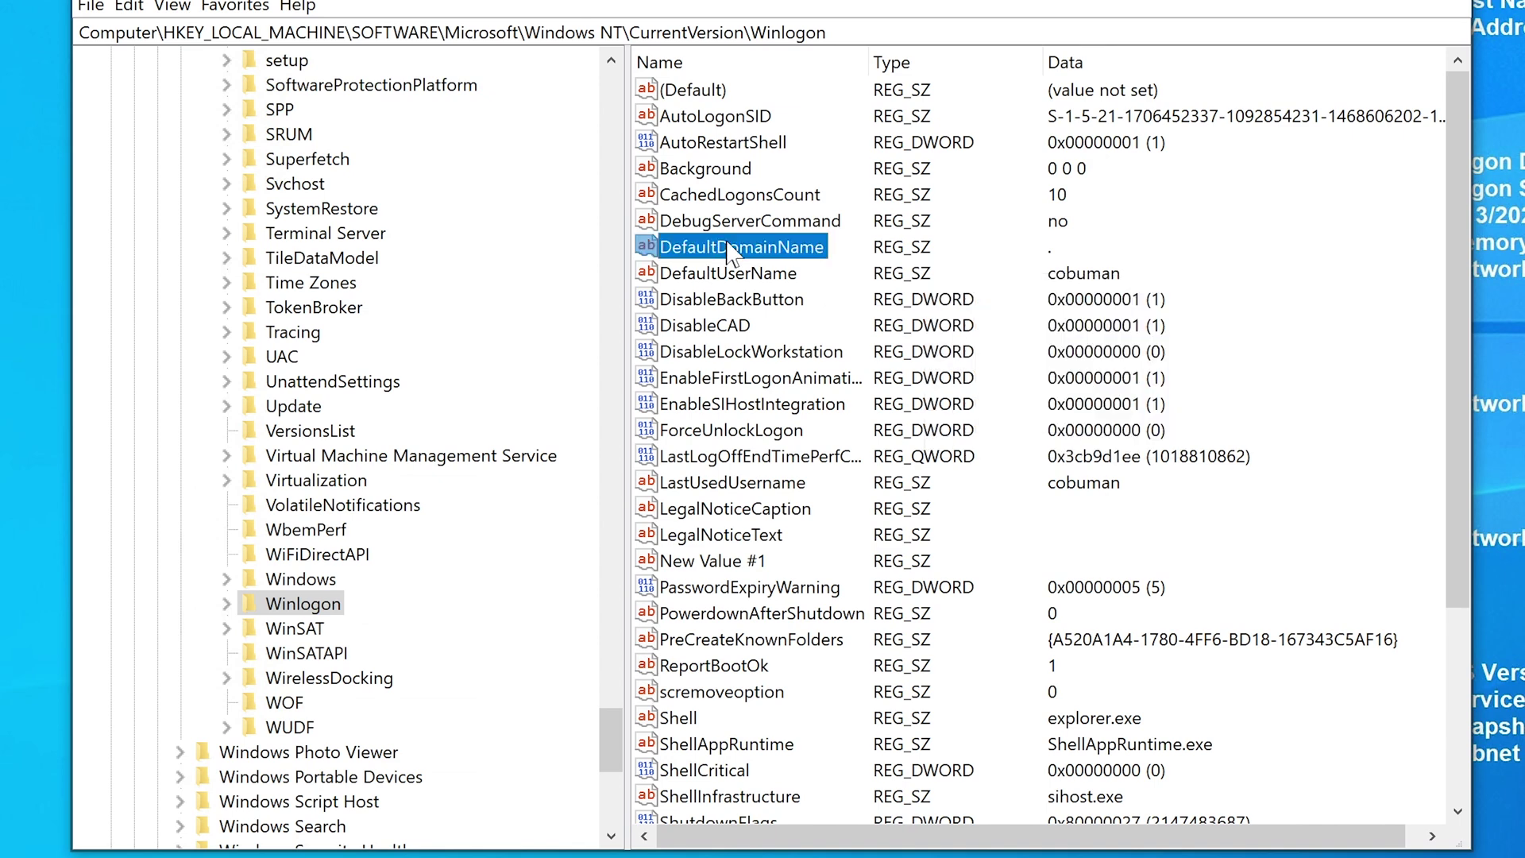
pyautogui.doubleClick(735, 249)
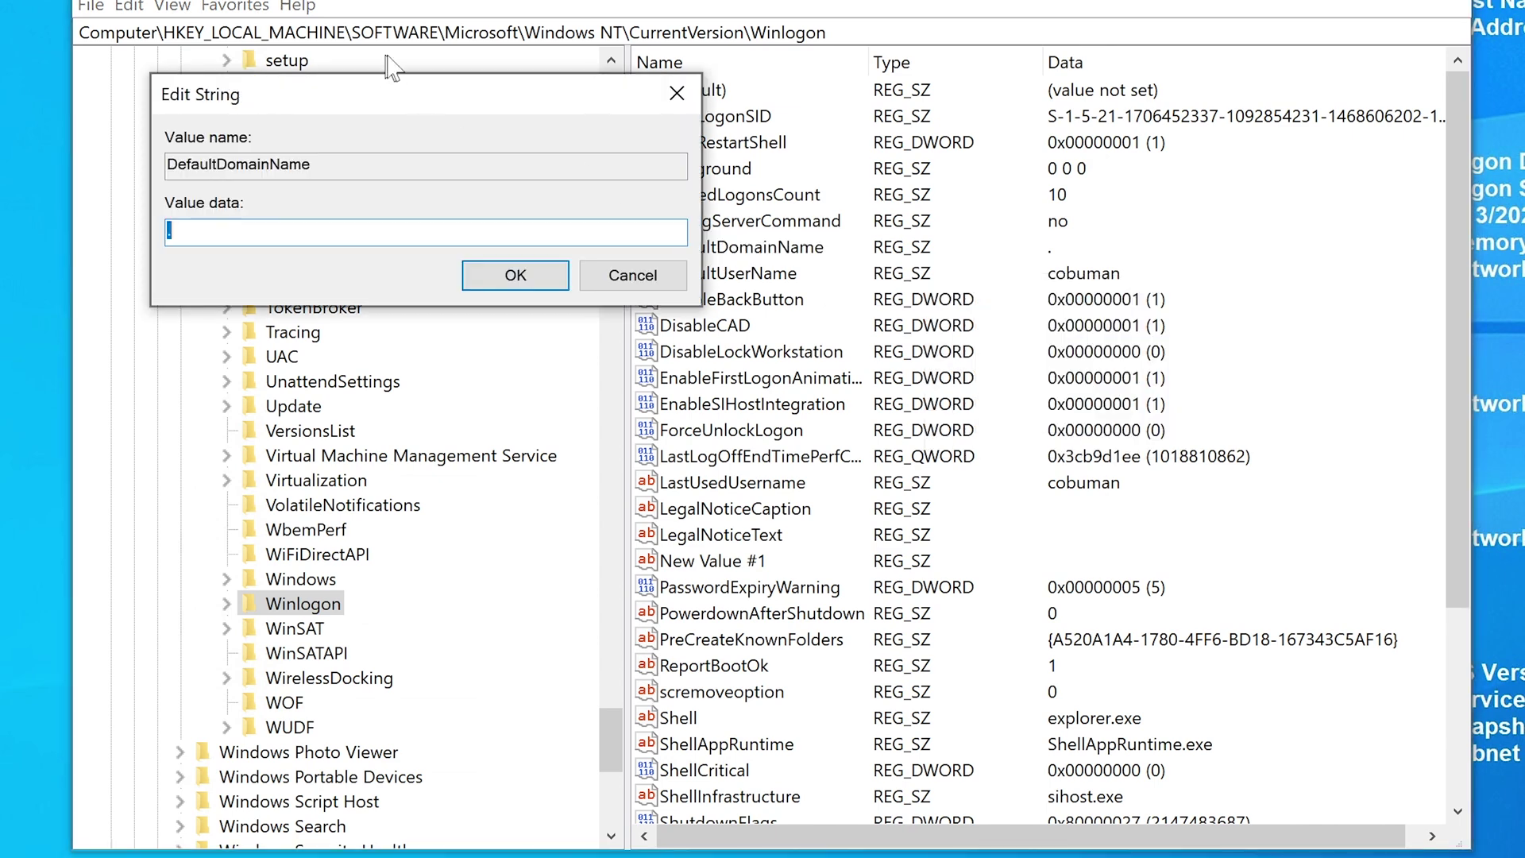
pyautogui.moveTo(442, 99); pyautogui.dragTo(912, 231)
pyautogui.click(706, 359)
pyautogui.moveTo(791, 236); pyautogui.dragTo(812, 293)
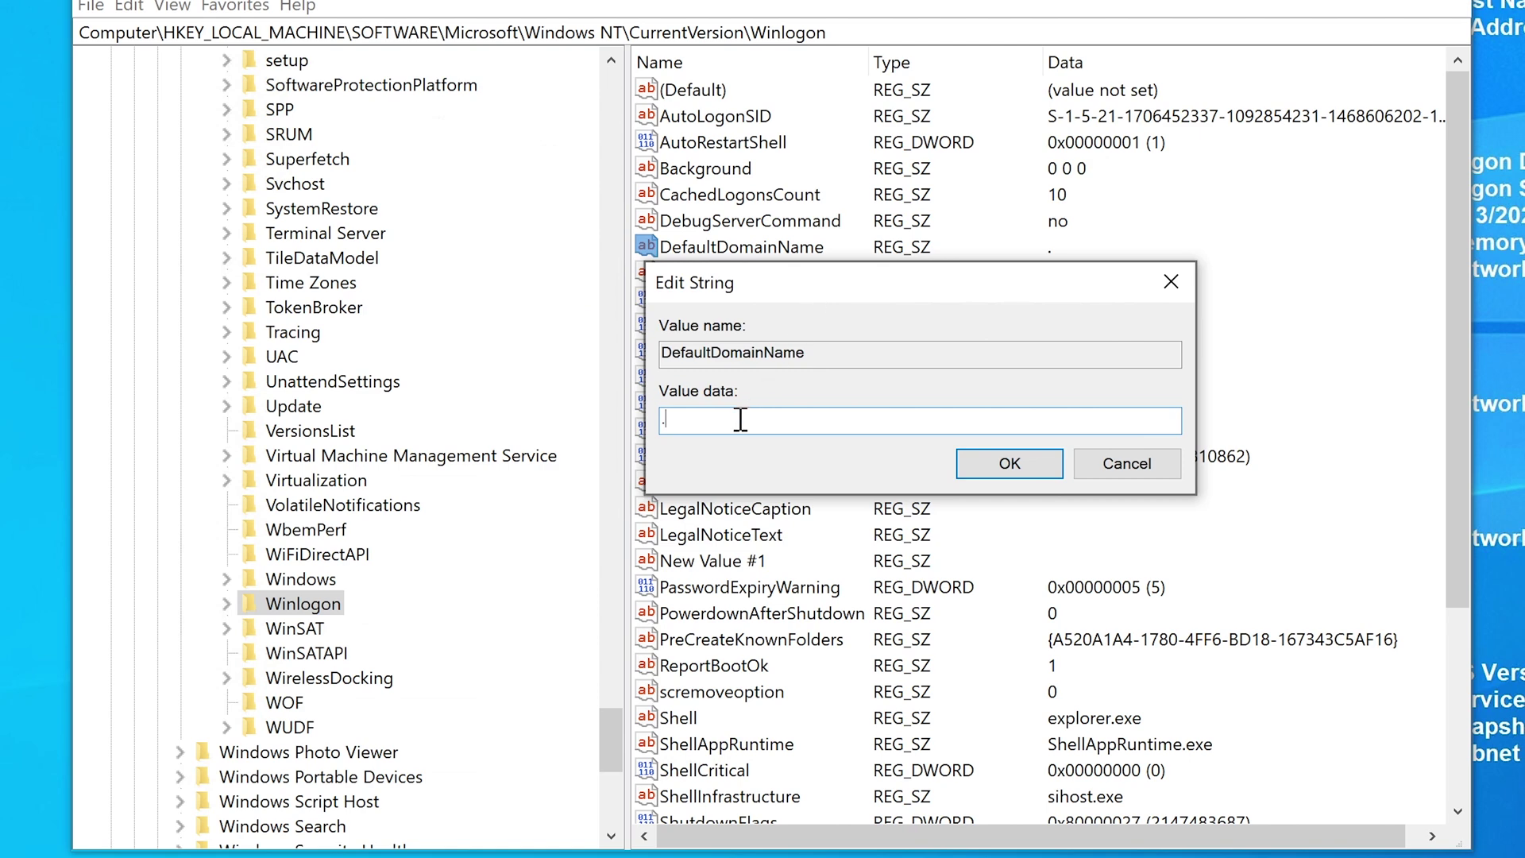
pyautogui.moveTo(739, 419); pyautogui.dragTo(545, 416)
pyautogui.write('contoso.com')
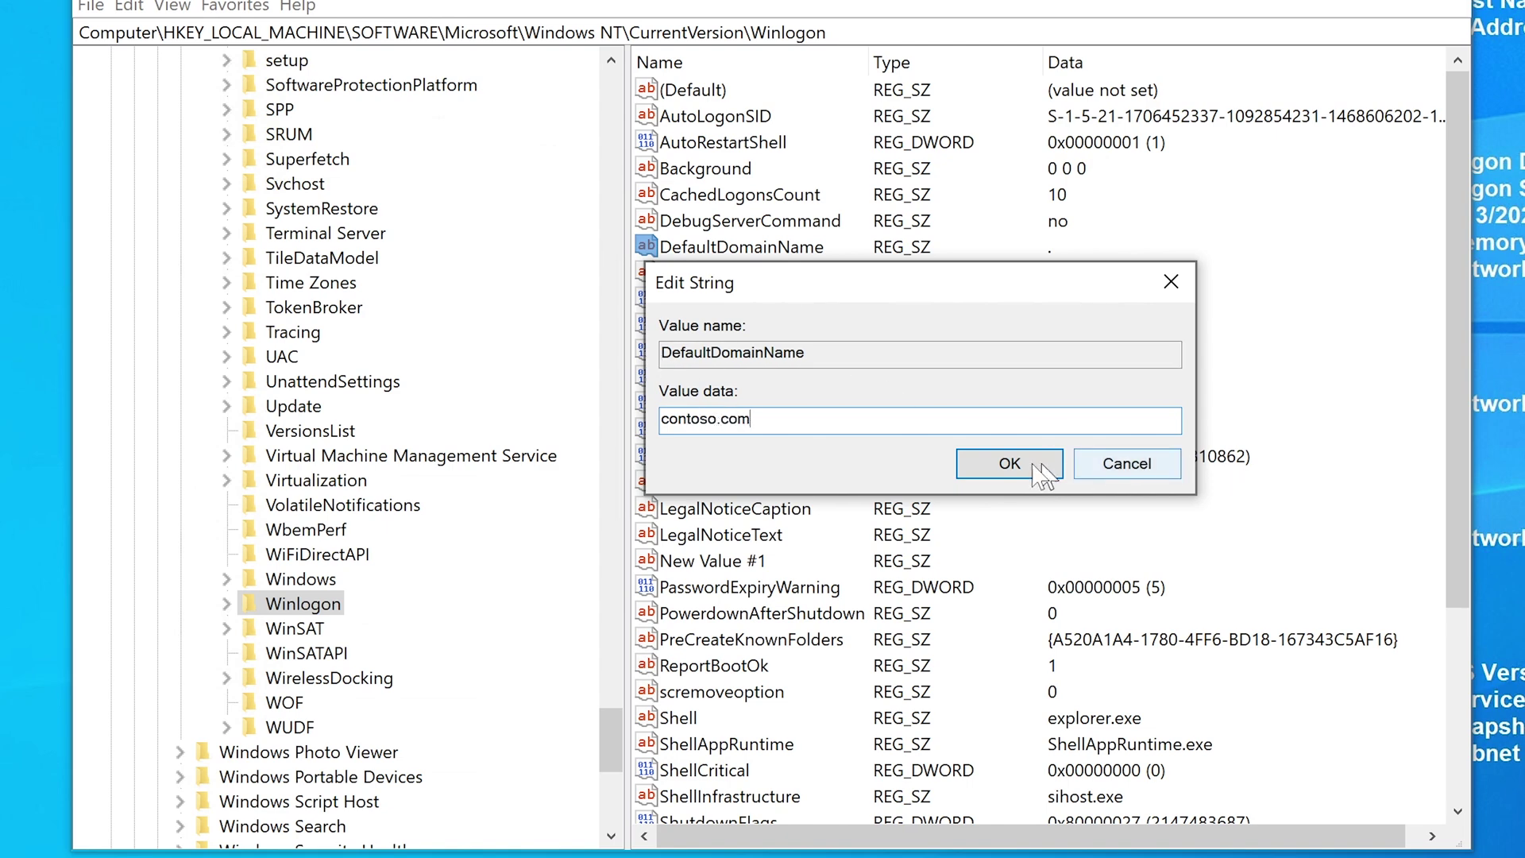
pyautogui.click(1004, 466)
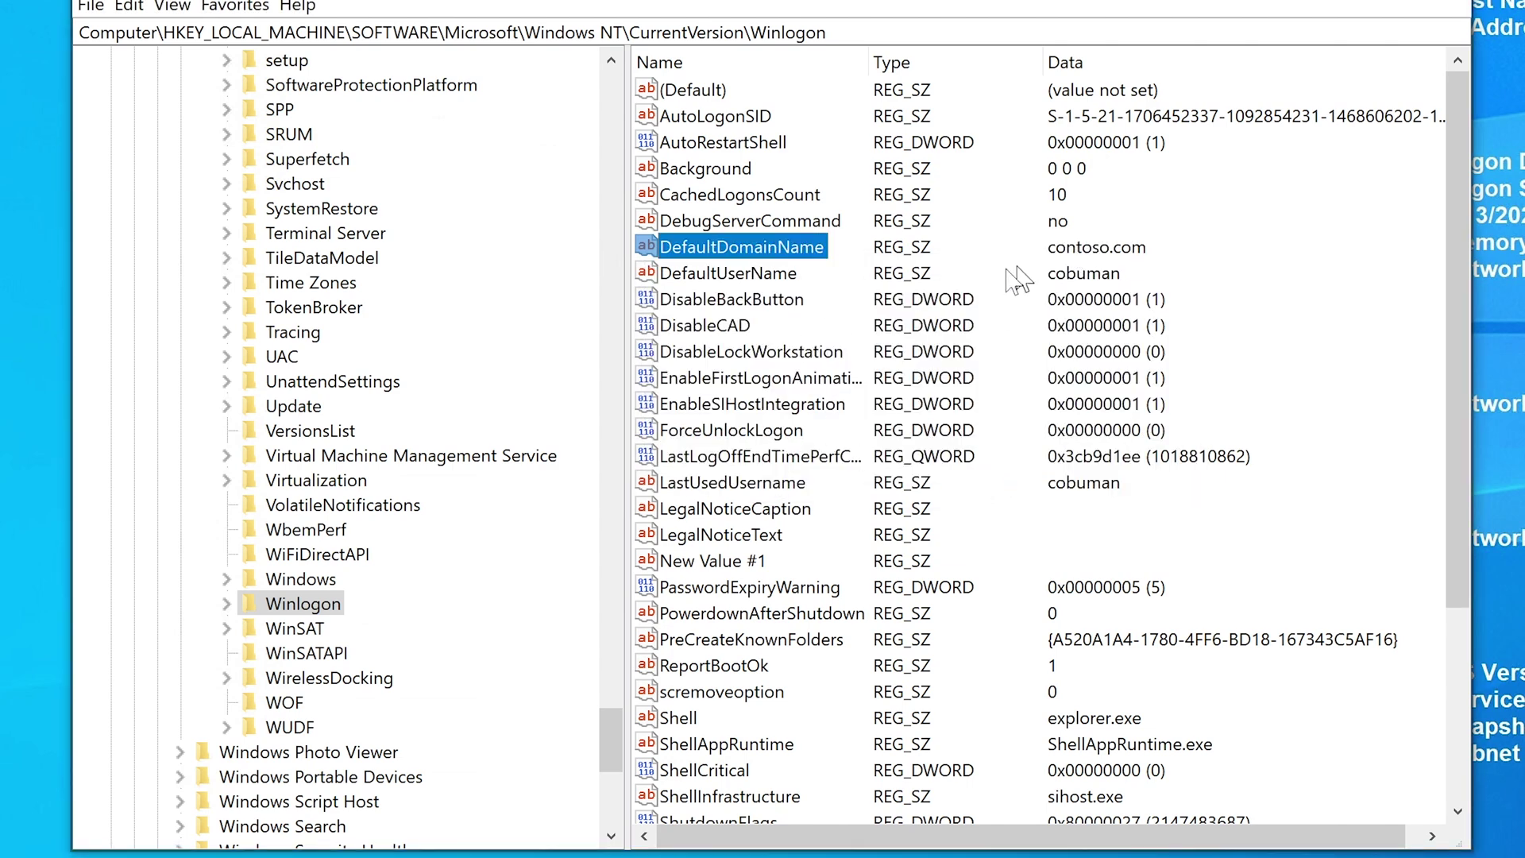
# Step: Change DefaultDomainName's data from contoso.com back to '.', then select DefaultUserName
pyautogui.click(745, 272)
pyautogui.click(753, 252)
pyautogui.doubleClick(752, 251)
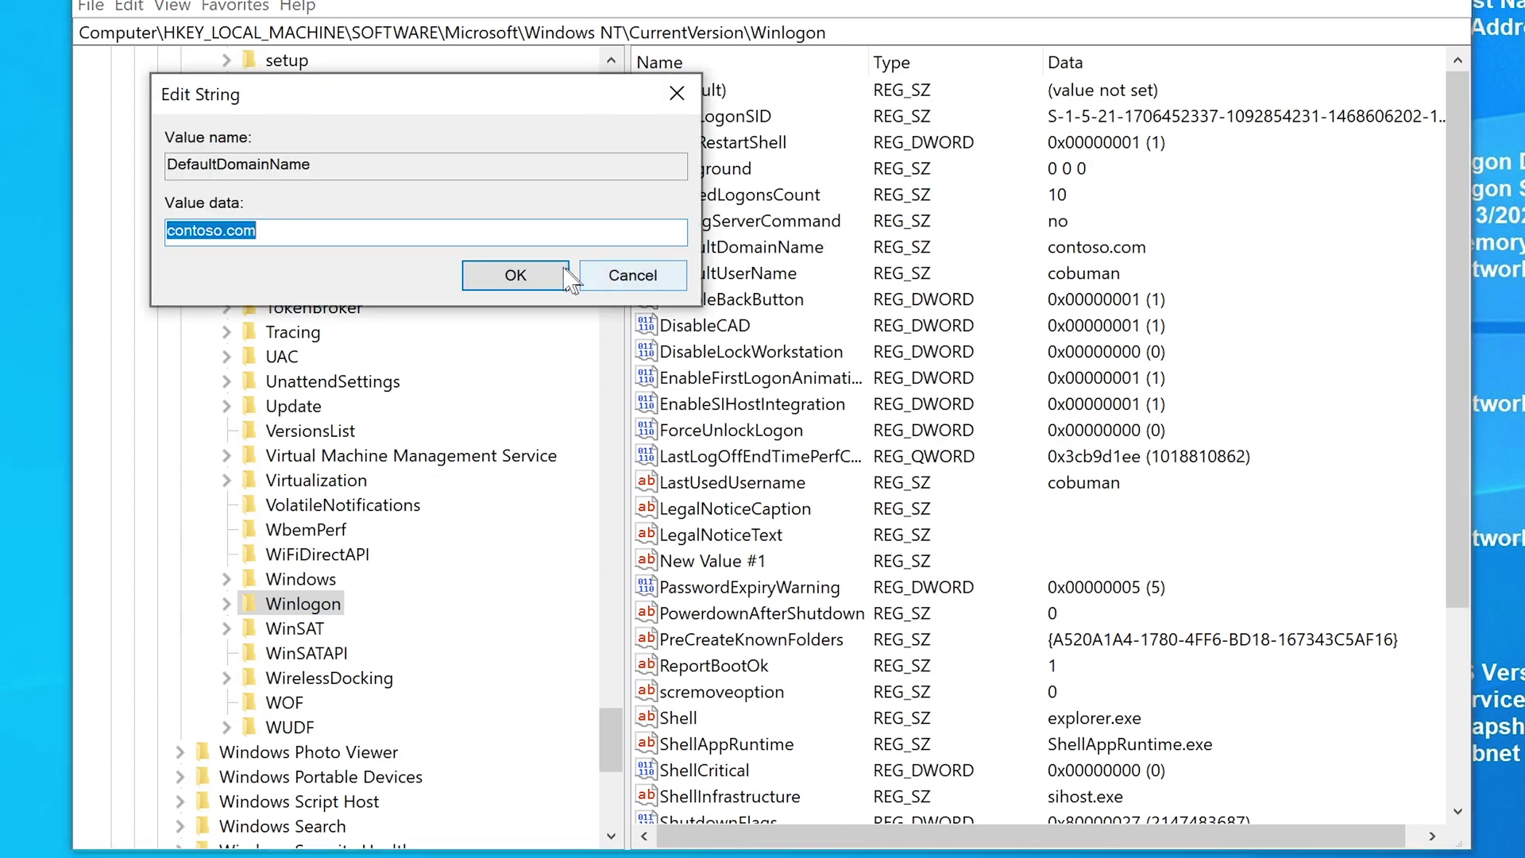
pyautogui.click(426, 234)
pyautogui.moveTo(257, 230); pyautogui.dragTo(166, 231)
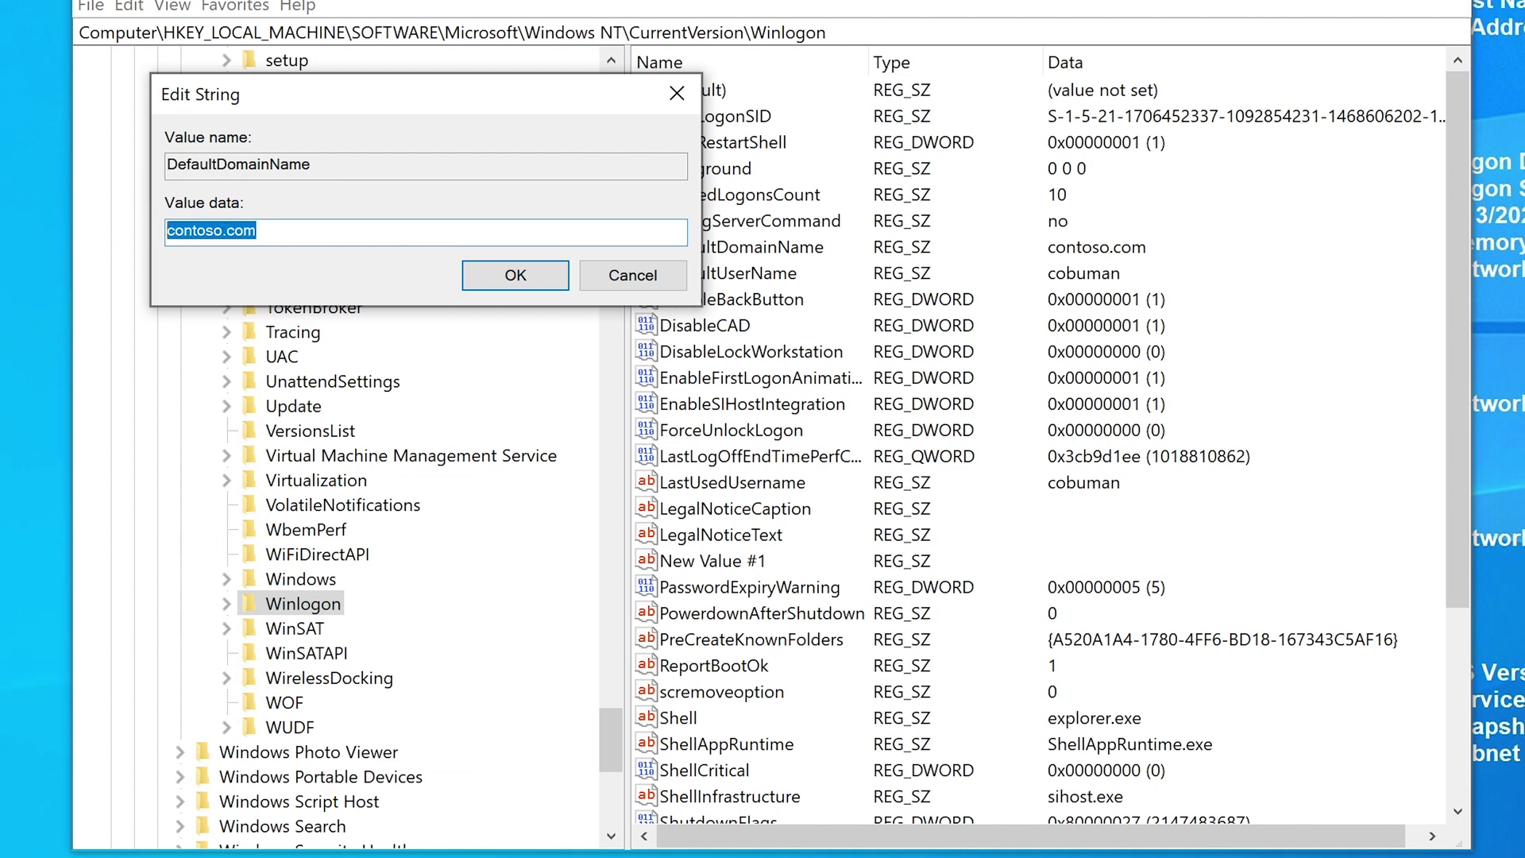
pyautogui.write('.')
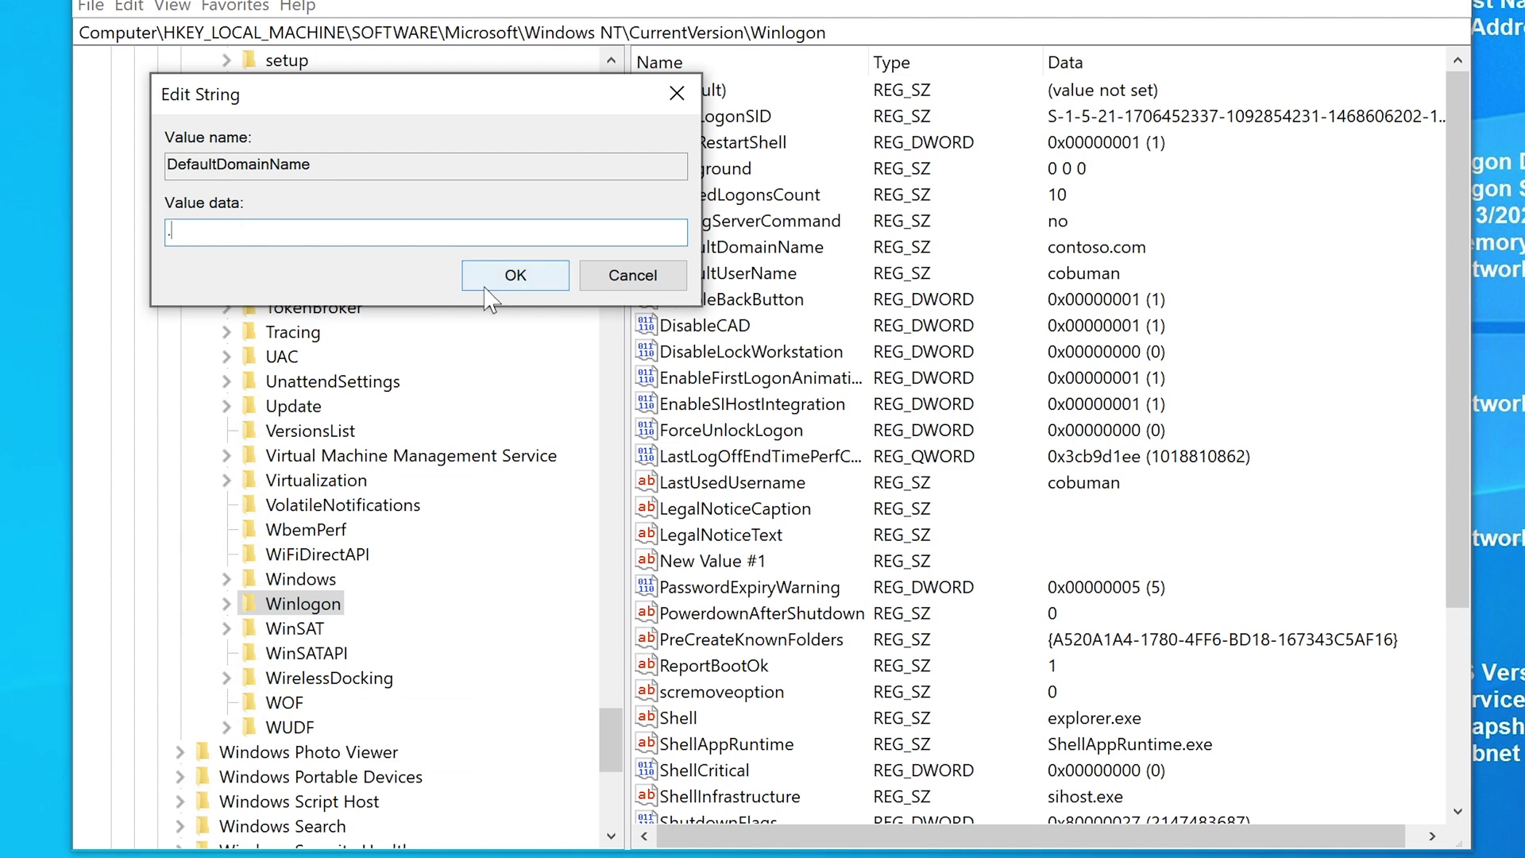
pyautogui.click(497, 284)
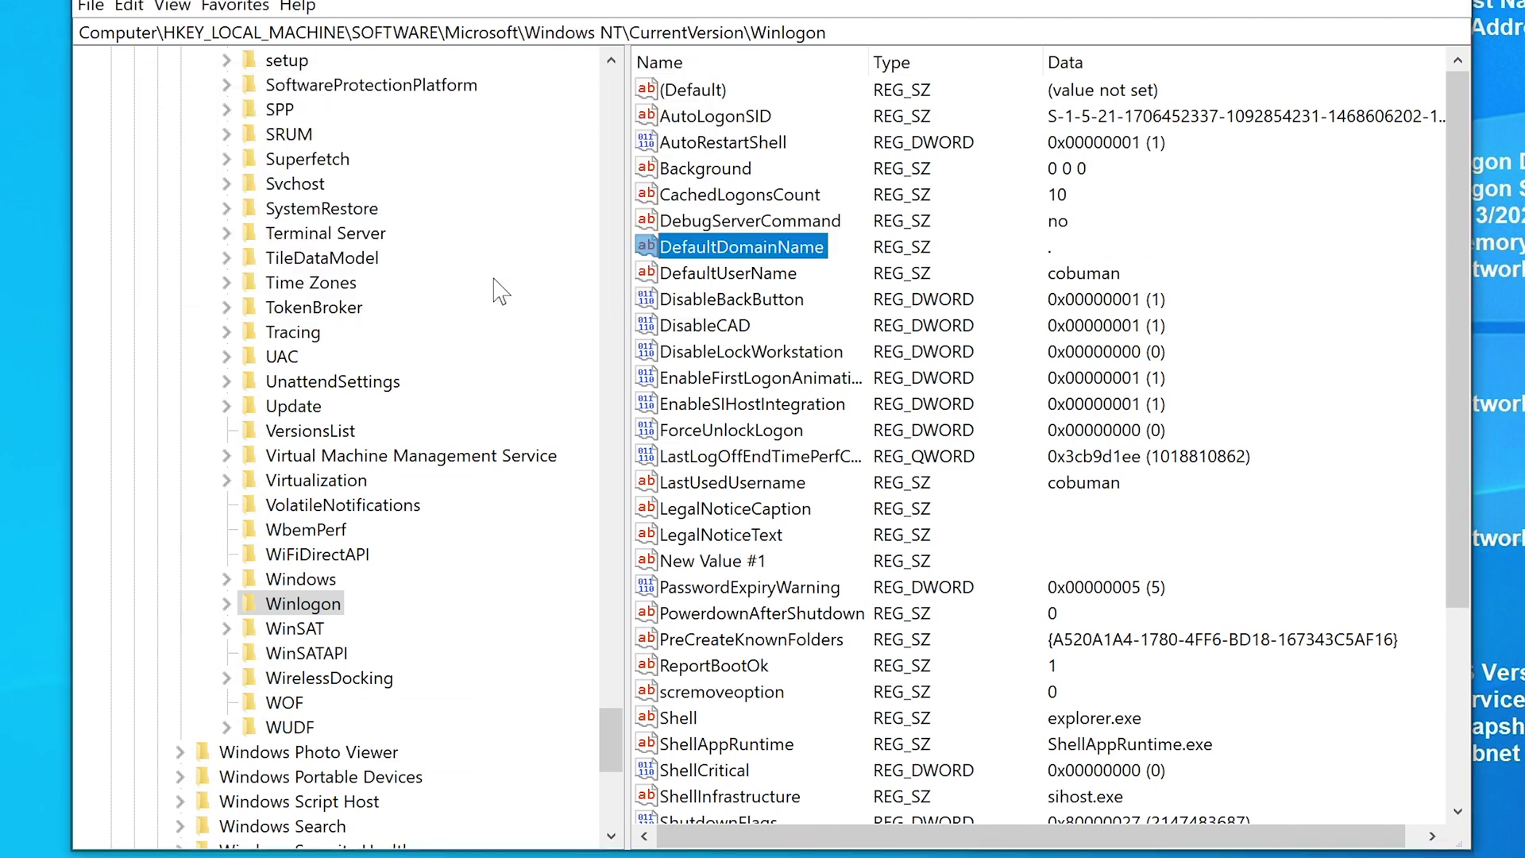
pyautogui.click(756, 278)
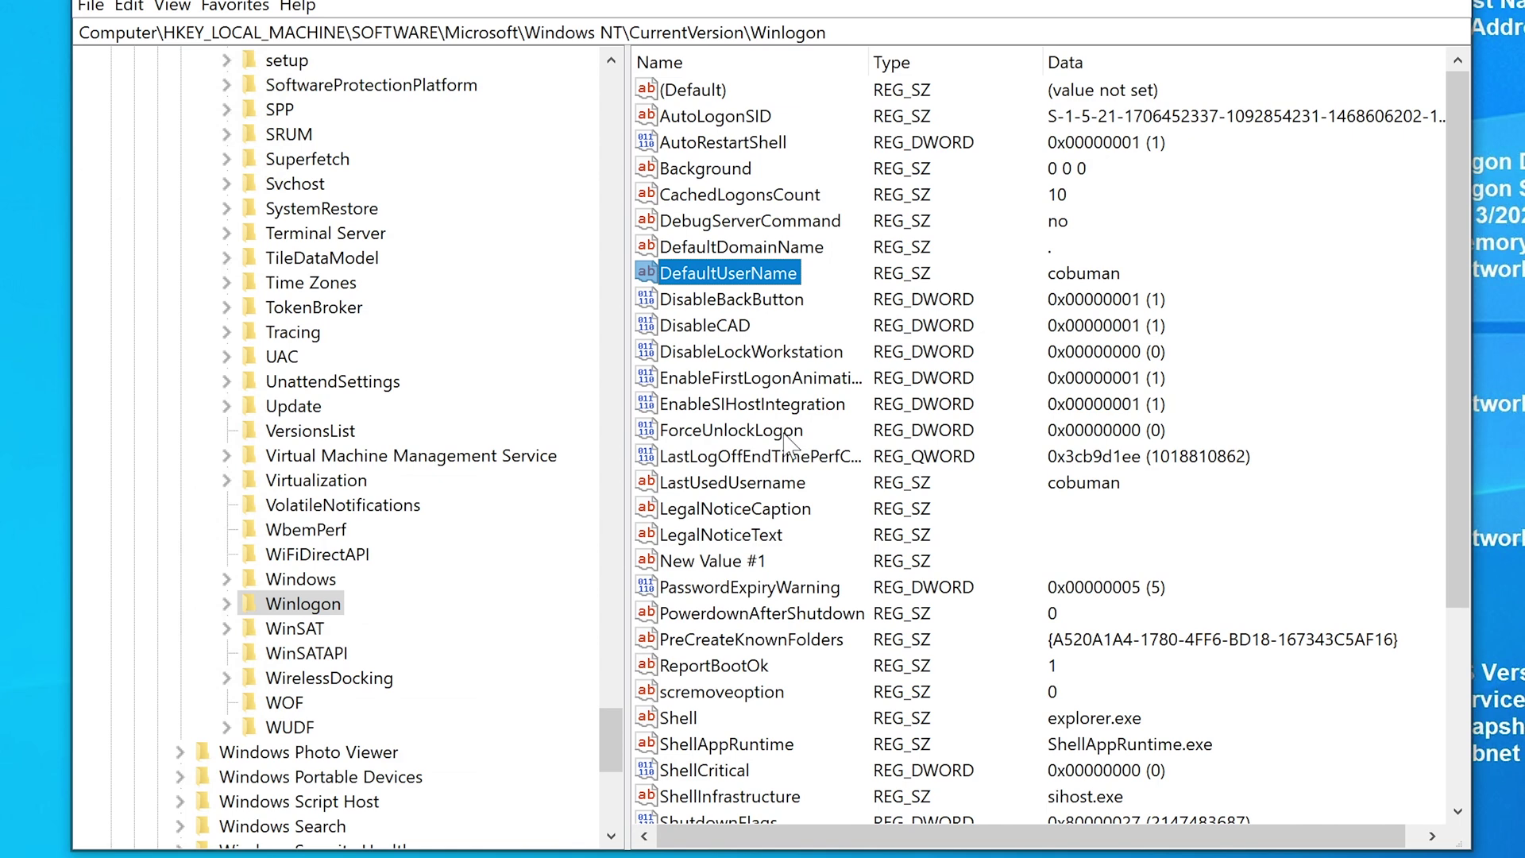
pyautogui.scroll(-1, 789, 441)
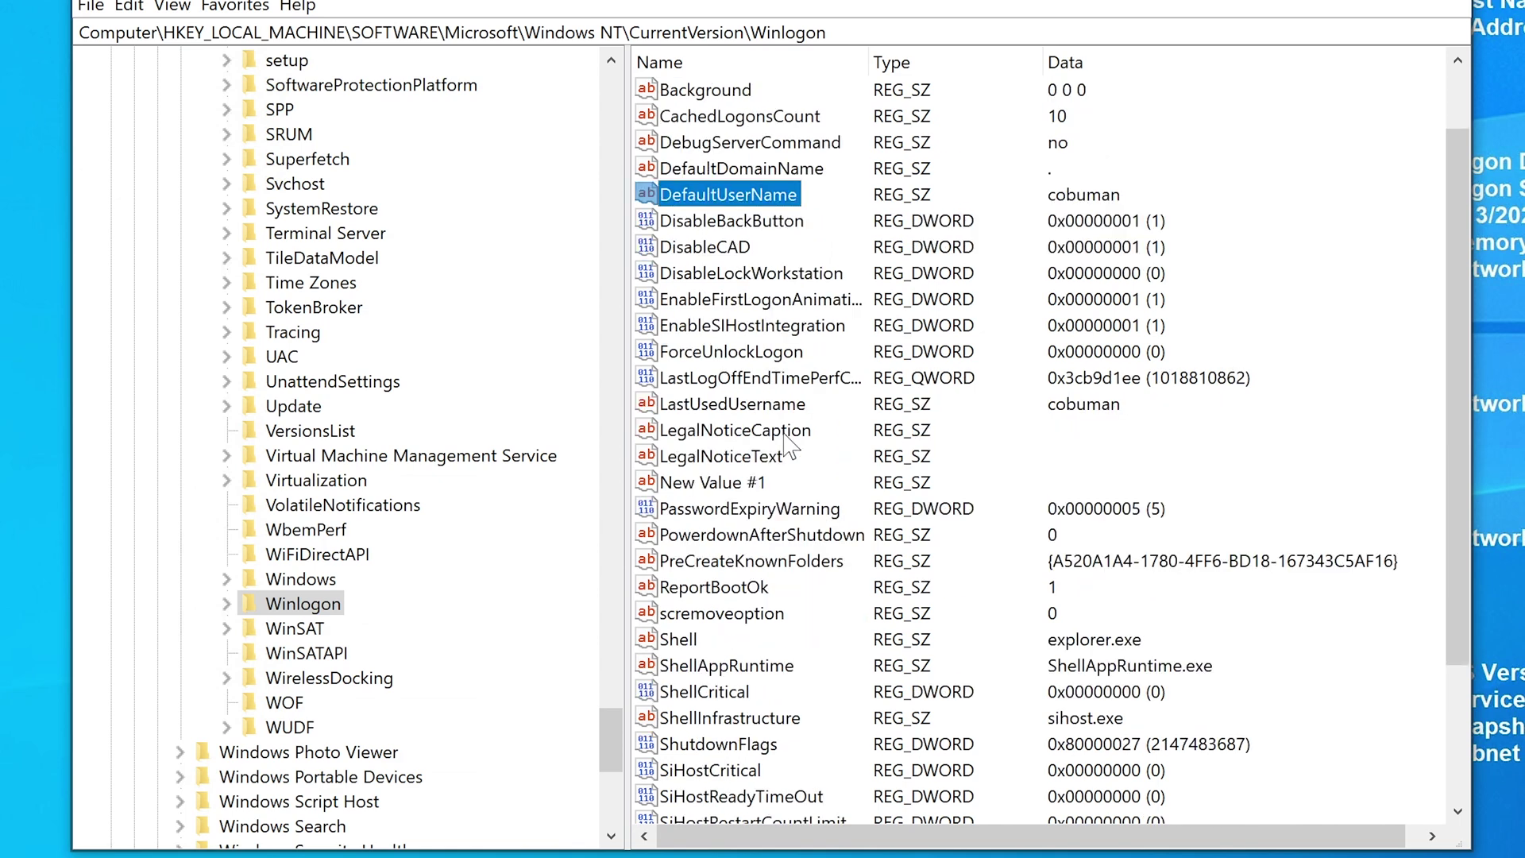